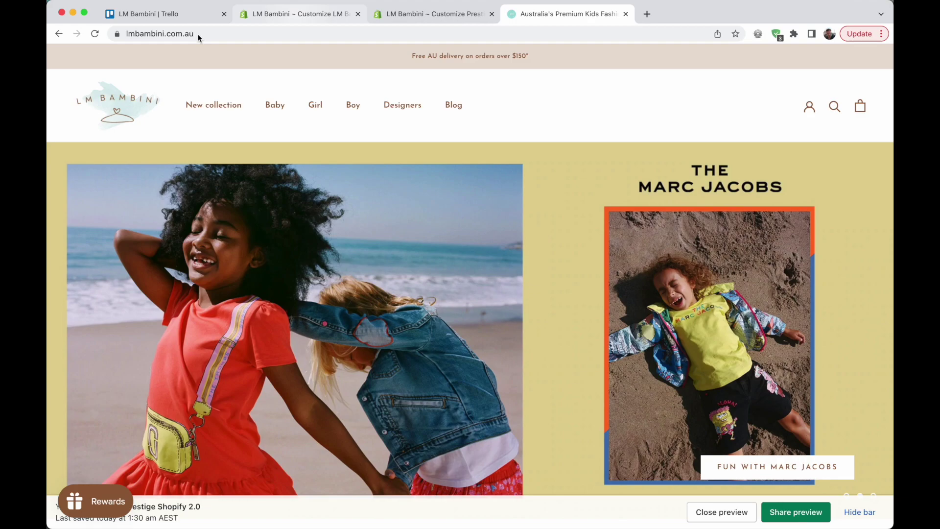
Step: Compare the theme names and publishing status of the live LM Bambini Prestige and draft Prestige Shopify 2.0 themes
click(306, 19)
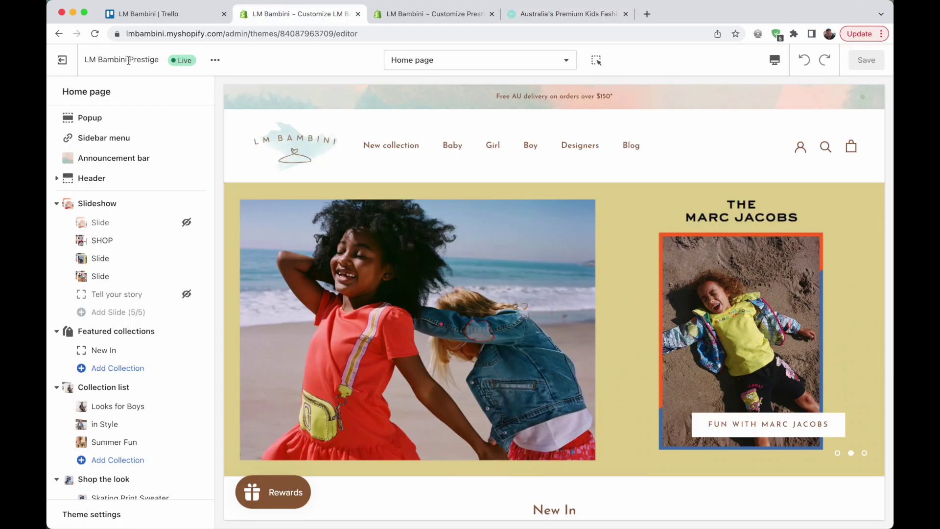
drag(131, 60, 158, 60)
click(387, 13)
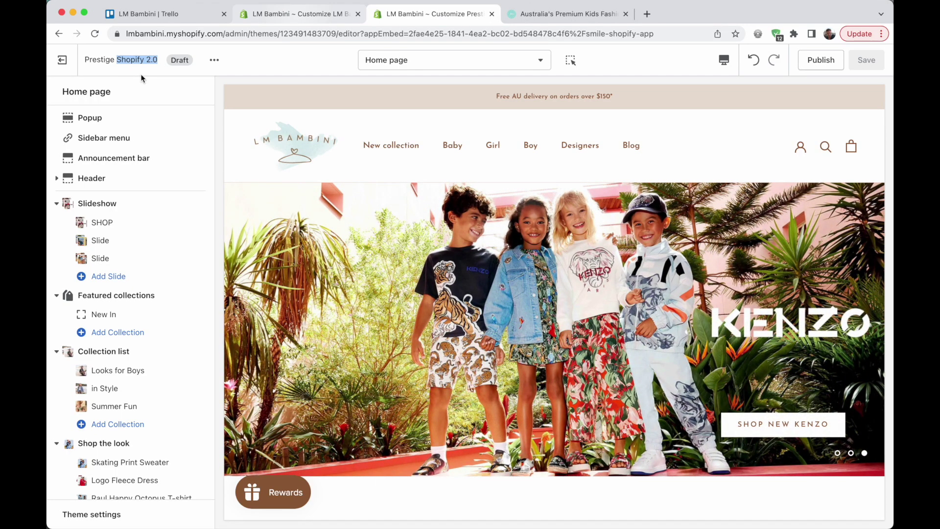
click(314, 14)
click(425, 17)
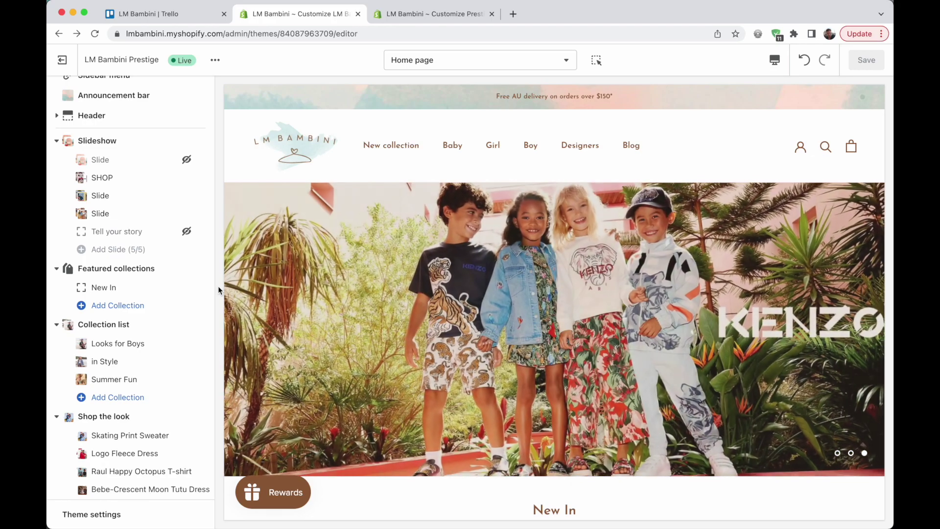
Step: Compare the home page sections and storefront previews of the live theme and the draft Prestige Shopify 2.0 theme
scroll(156, 272, up, 3)
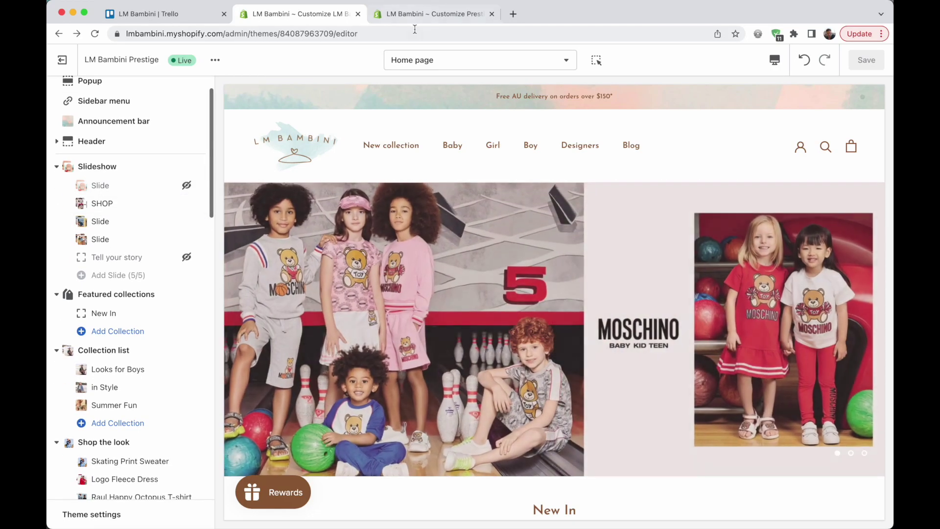
click(424, 13)
scroll(181, 233, down, 2)
scroll(409, 287, down, 10)
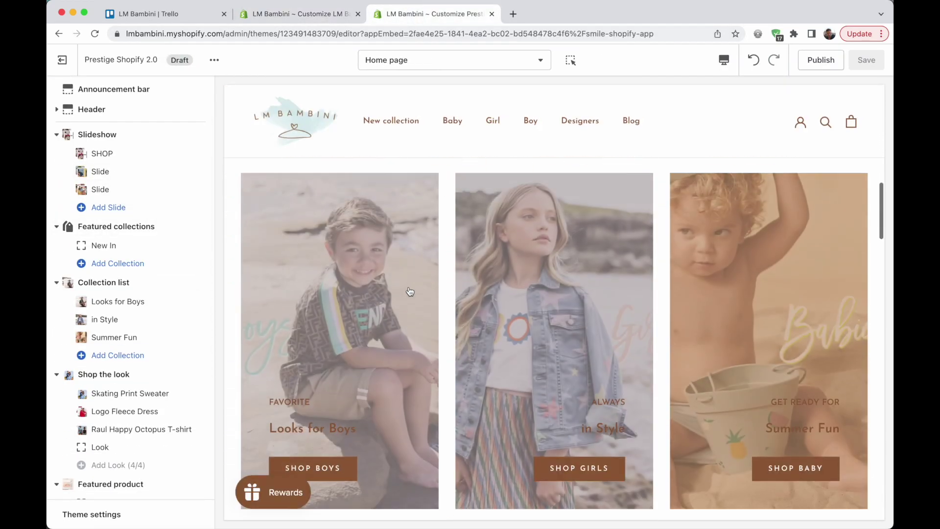
scroll(409, 287, down, 3)
scroll(409, 287, up, 3)
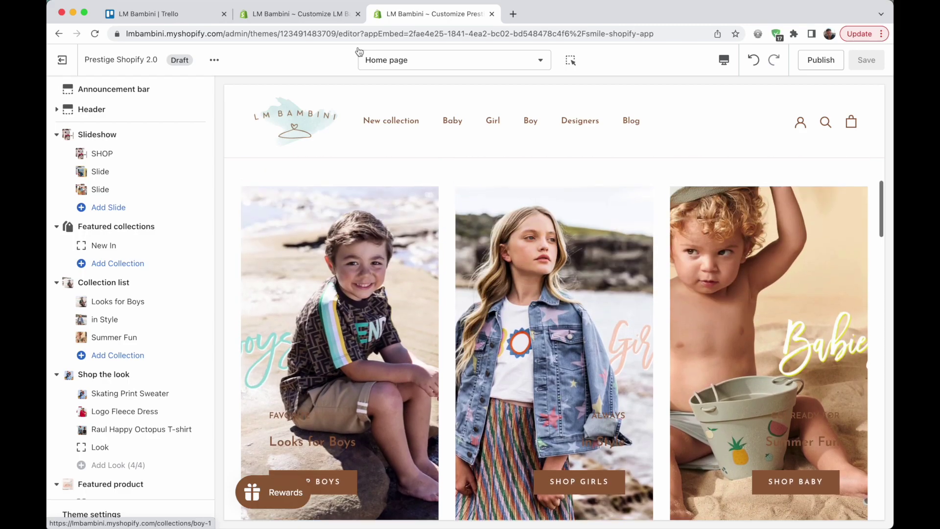
click(298, 22)
scroll(442, 361, down, 10)
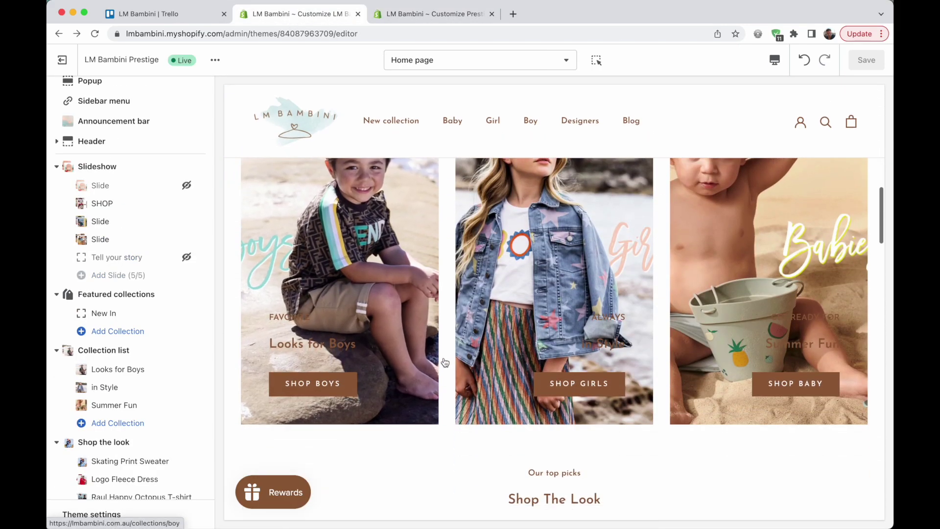
scroll(127, 350, up, 1)
scroll(618, 336, up, 10)
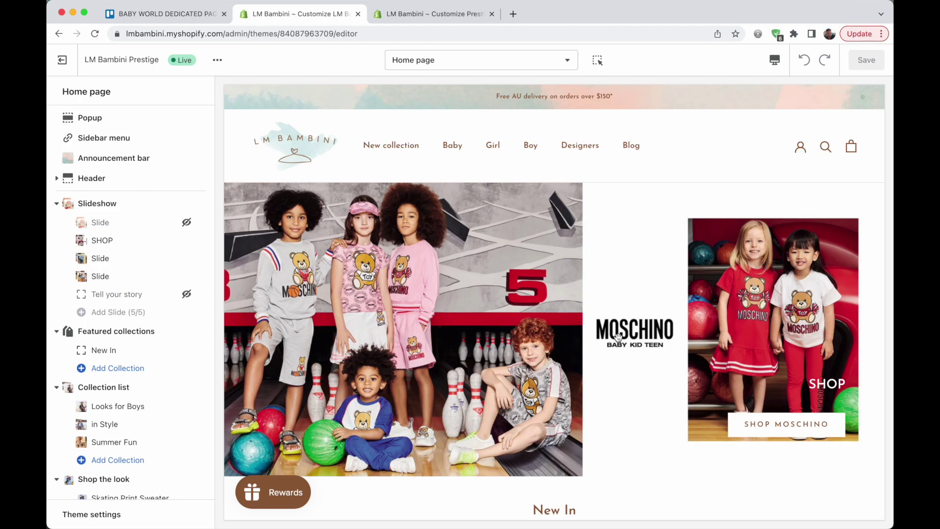
Step: Collapse the upper Slideshow, Featured collections and Collection list sections of the live theme's home page
scroll(618, 337, down, 5)
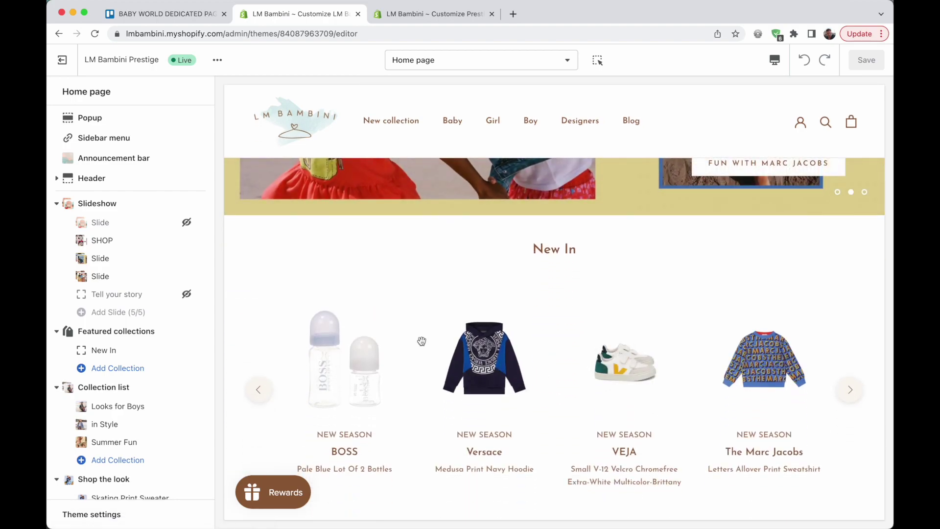
click(56, 203)
click(56, 224)
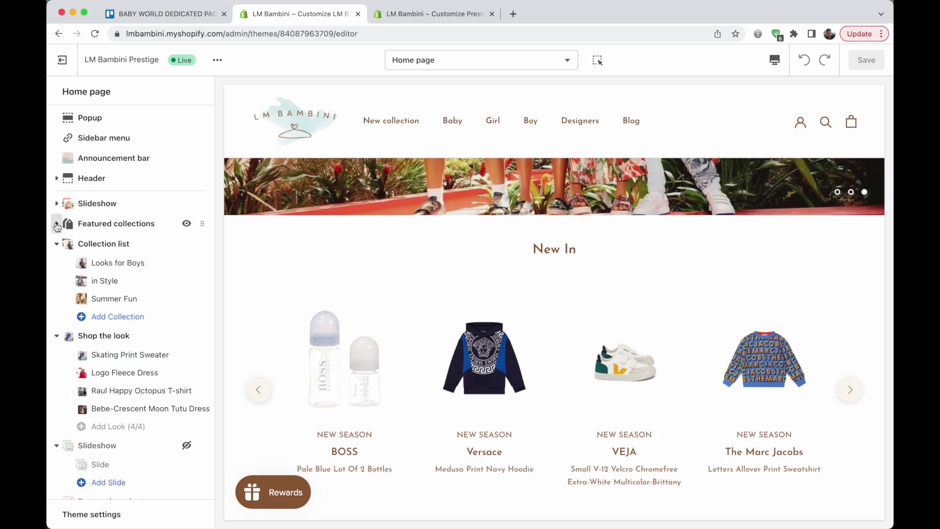
click(57, 243)
mouse_move(203, 243)
mouse_down()
mouse_move(206, 252)
mouse_move(206, 212)
mouse_move(201, 242)
mouse_up()
Step: Look through the live home page's remaining sections down to the add-section option, and check the storefront preview
scroll(105, 309, down, 7)
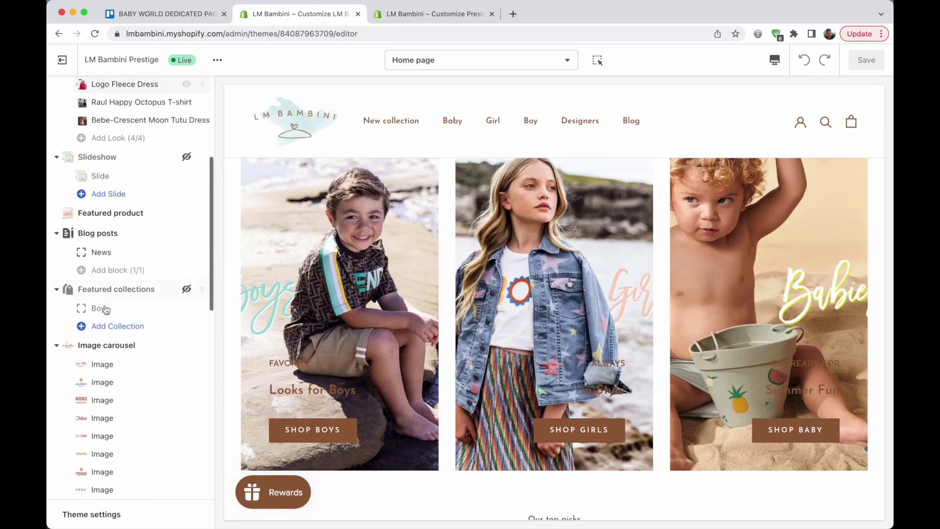
scroll(106, 310, down, 8)
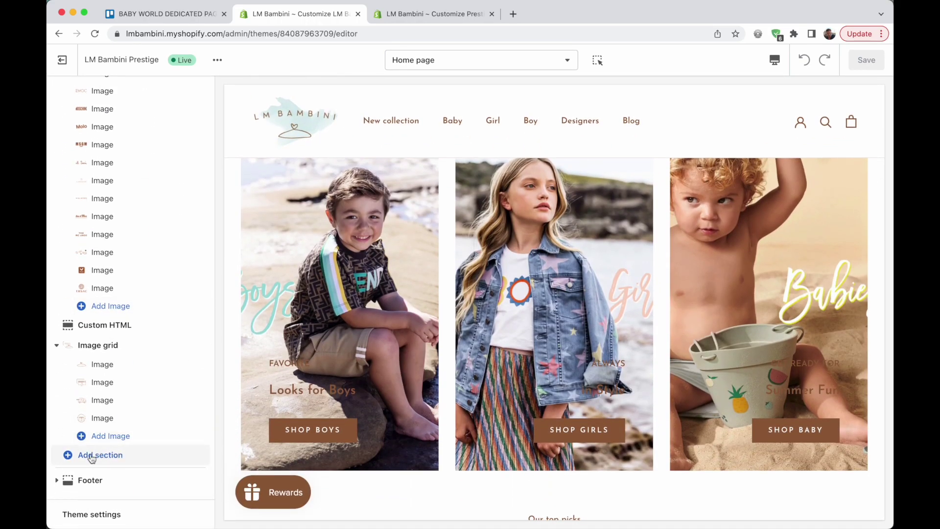
scroll(421, 384, down, 10)
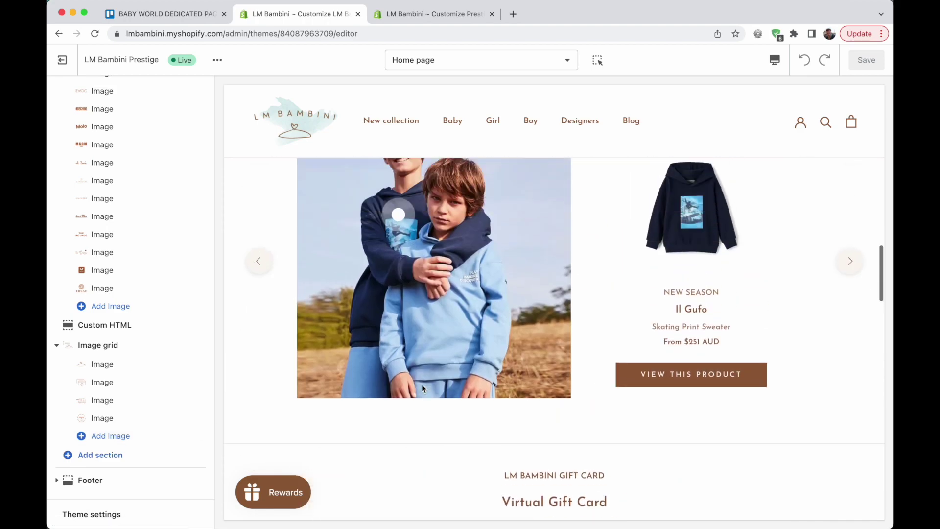
scroll(422, 384, up, 15)
scroll(423, 389, up, 3)
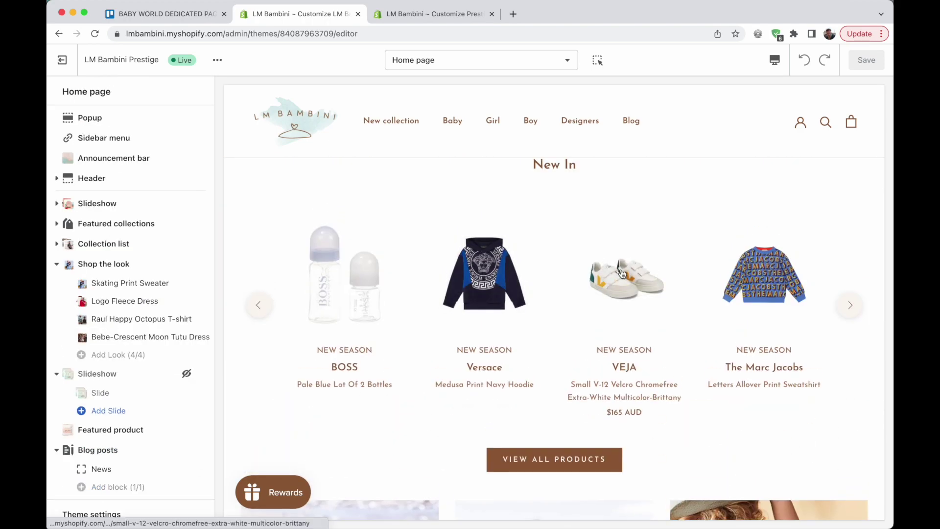
Step: Open the VEJA Small V-12 Velcro sneaker product in the live theme preview and inspect its Product page section
click(618, 286)
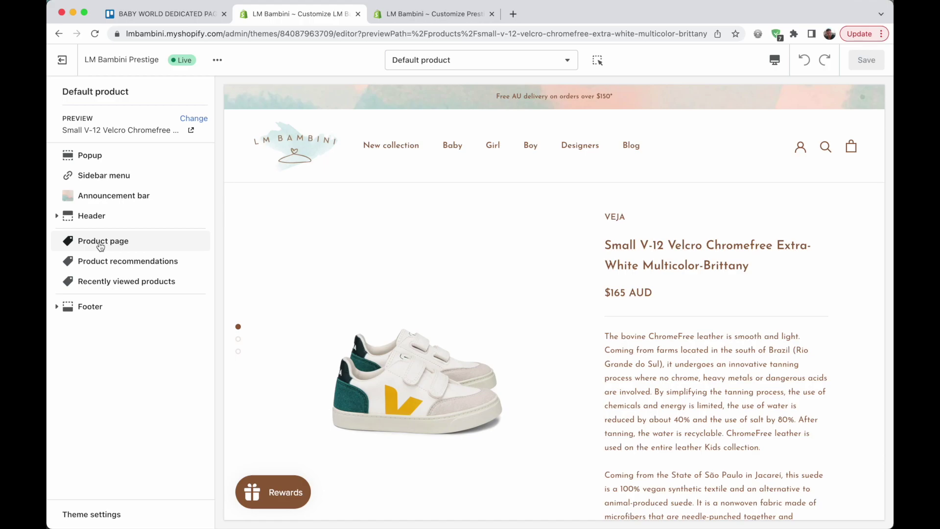
click(128, 244)
click(58, 91)
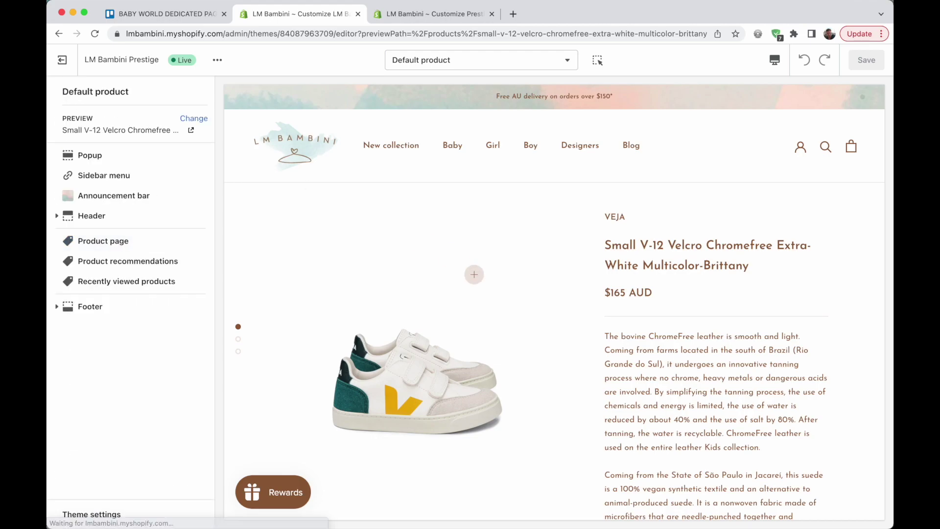
Step: Examine the live product page's recommendations, recently viewed products and footer against its section list
scroll(465, 263, down, 10)
scroll(464, 265, up, 6)
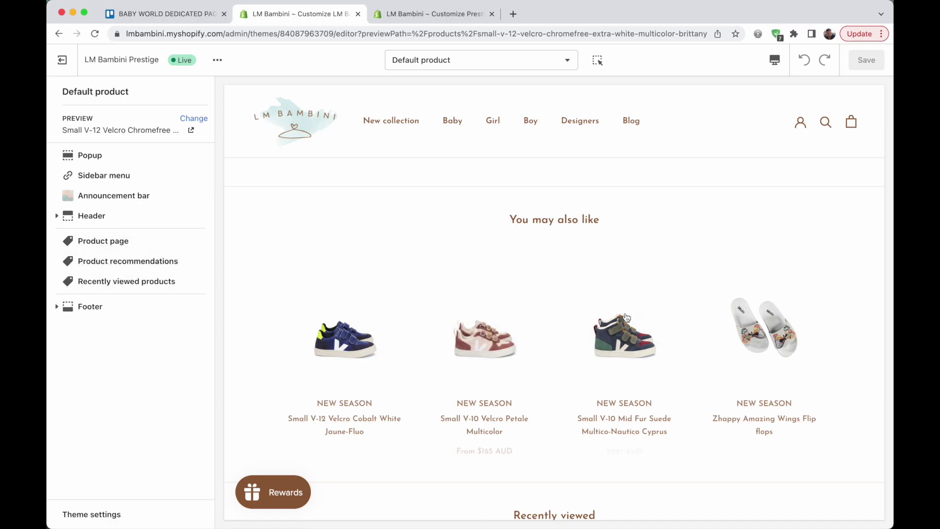
scroll(606, 300, down, 2)
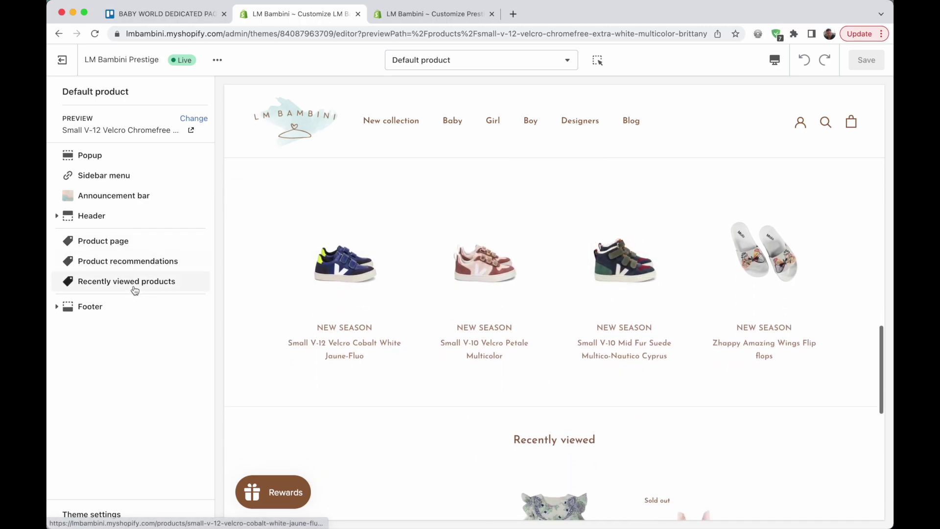
scroll(381, 357, down, 4)
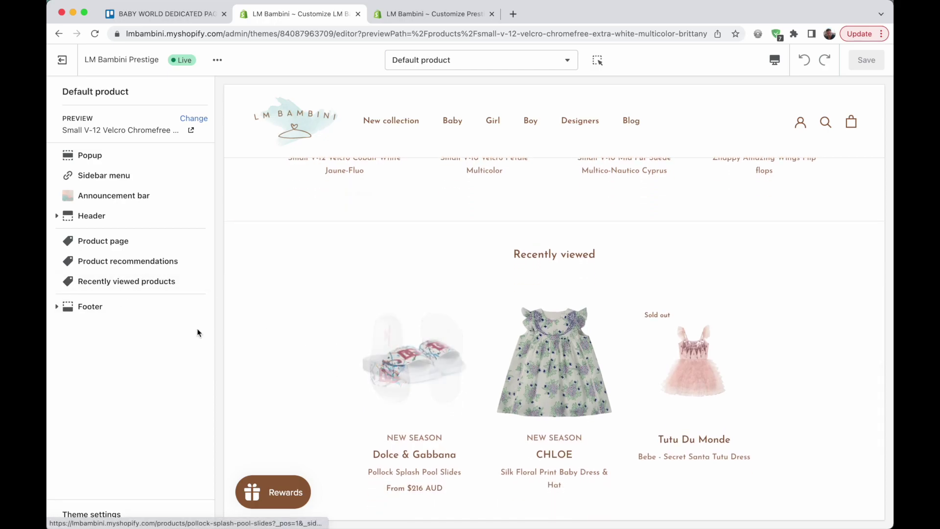
scroll(540, 377, down, 3)
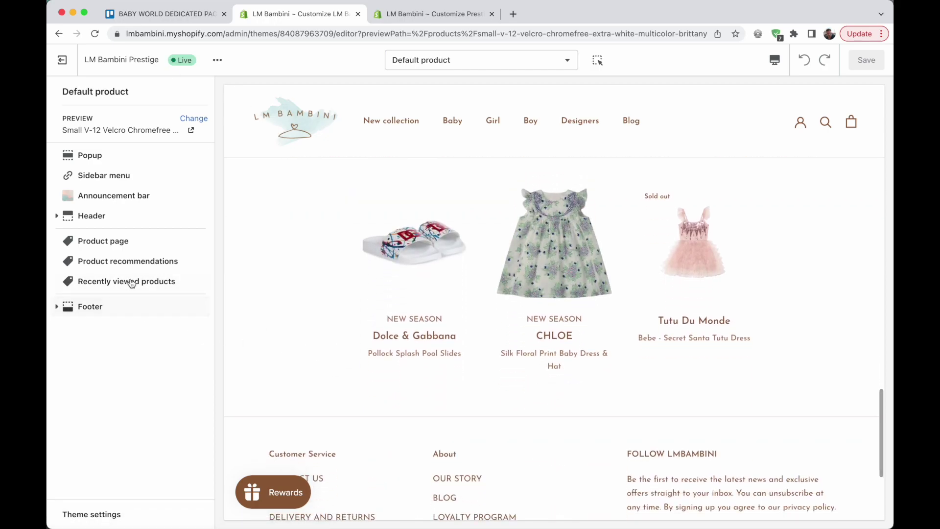
scroll(473, 362, down, 1)
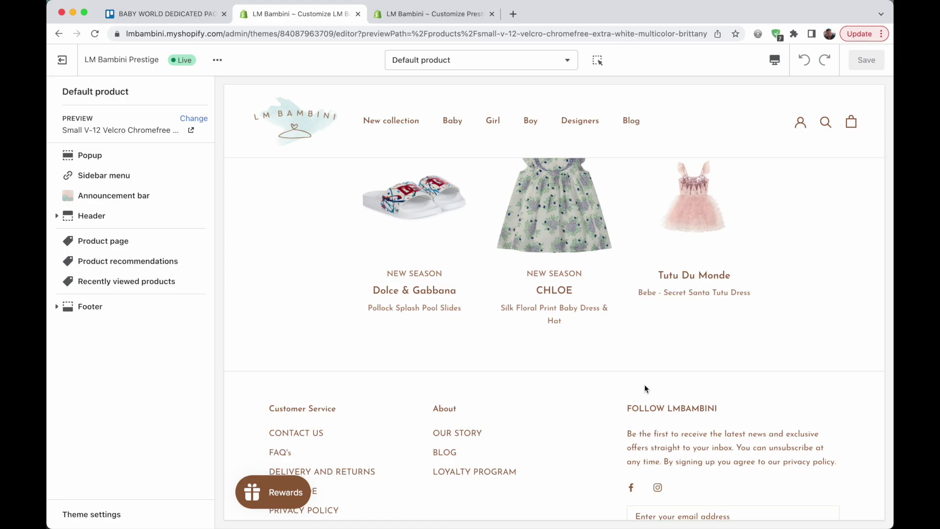
Step: Switch to the draft Prestige Shopify 2.0 theme and browse the full list of sections available for the default product page
click(414, 18)
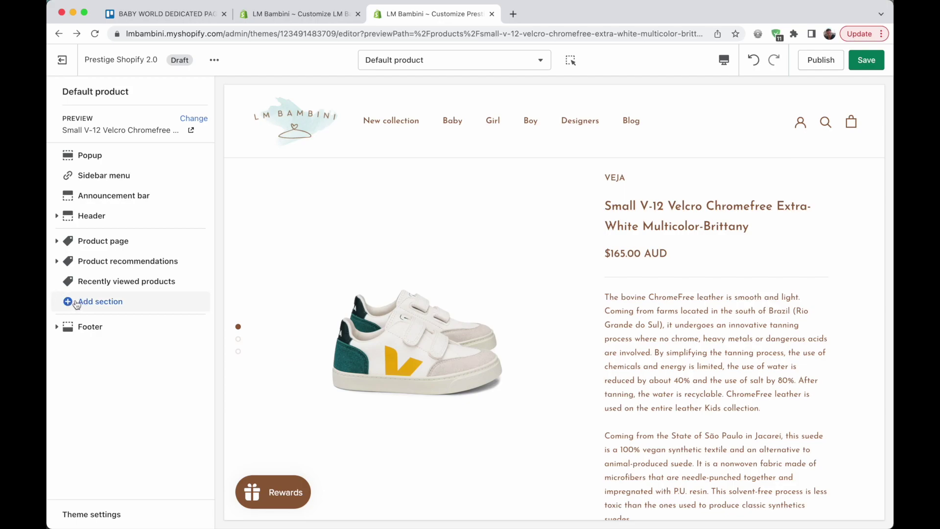
click(103, 304)
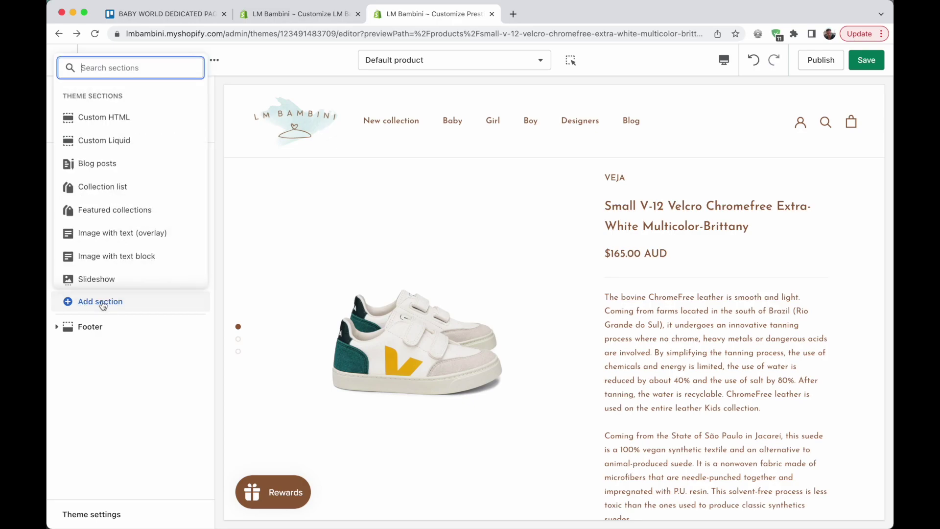
scroll(105, 267, down, 3)
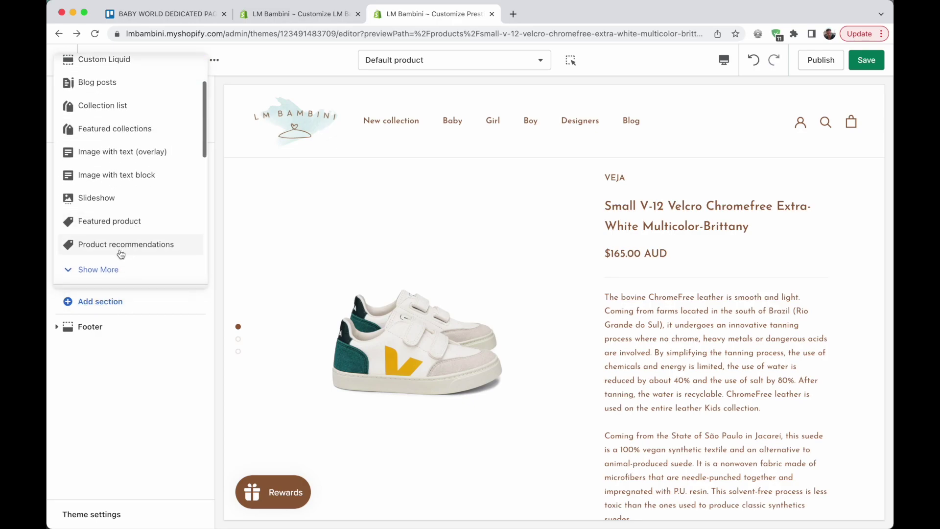
click(108, 269)
scroll(142, 240, down, 5)
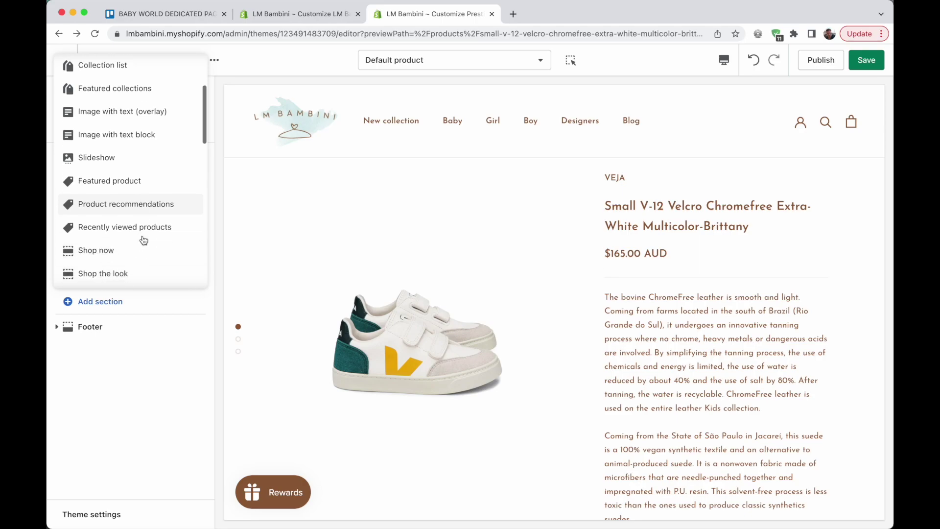
scroll(144, 240, down, 4)
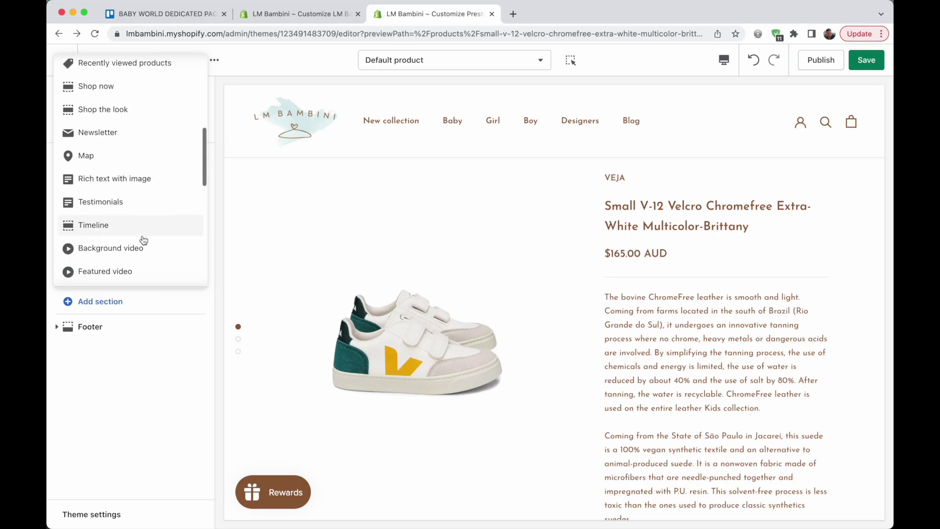
scroll(144, 240, up, 4)
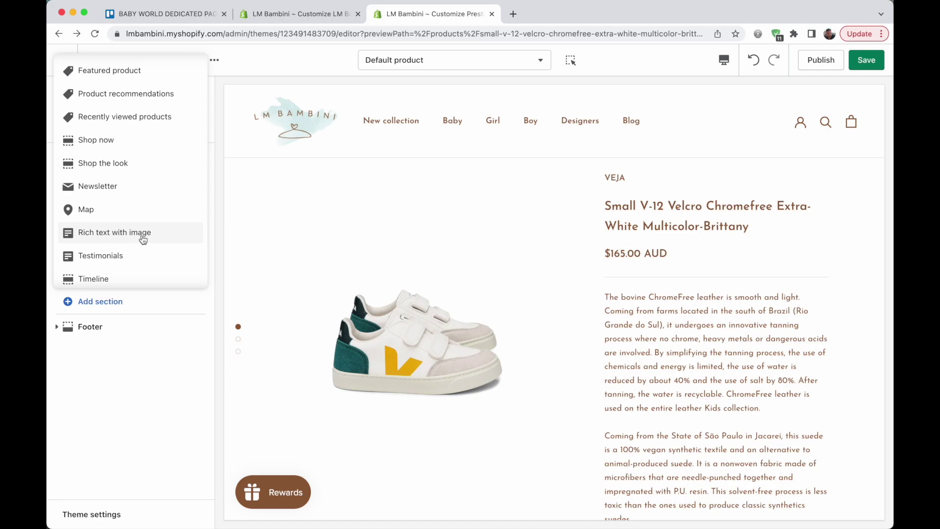
scroll(142, 239, up, 5)
scroll(142, 237, down, 1)
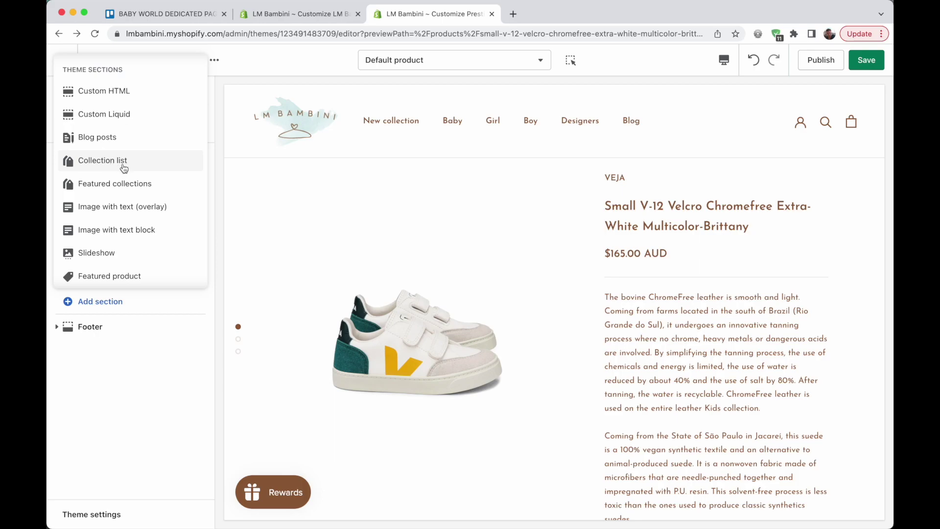
click(707, 349)
Step: Add a Slideshow section to the draft theme's default product page
scroll(708, 349, down, 5)
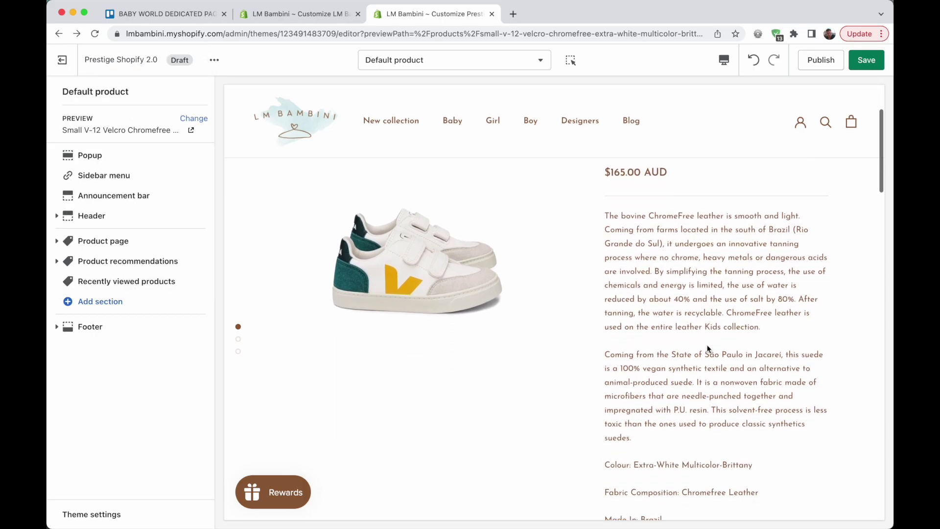
scroll(707, 348, down, 8)
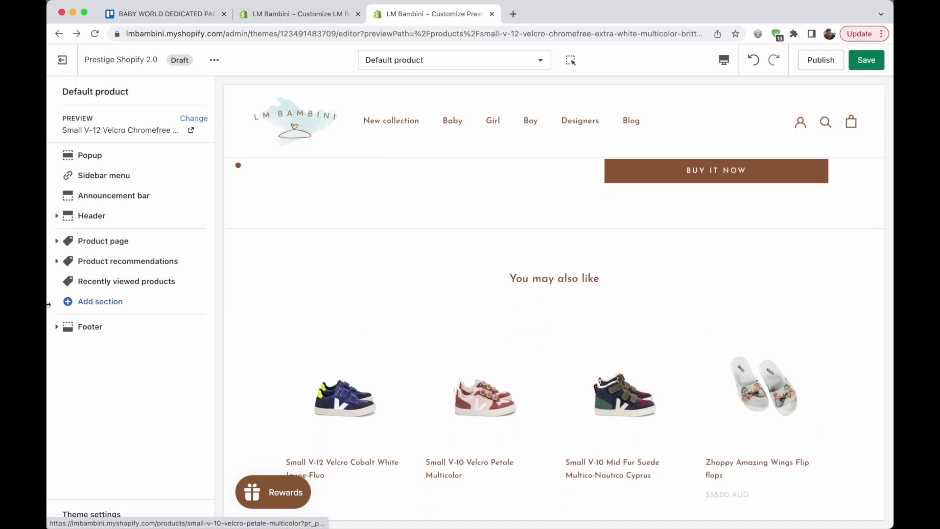
click(109, 301)
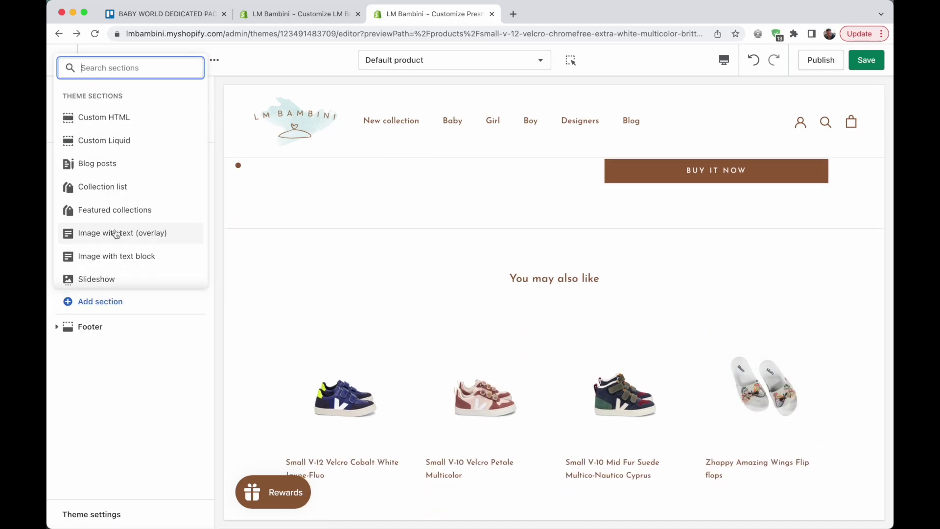
click(97, 279)
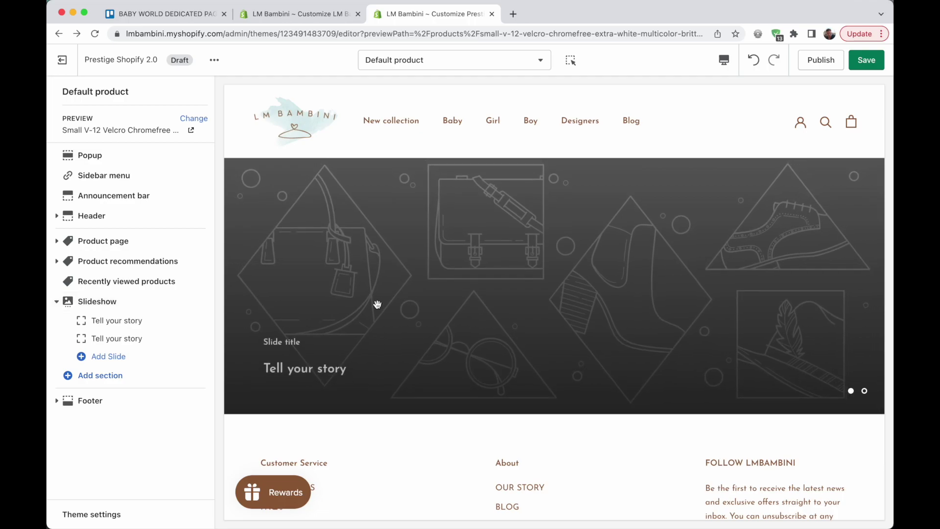
Step: Move the Slideshow section between Product page and Product recommendations, and check the order in the preview
mouse_move(194, 302)
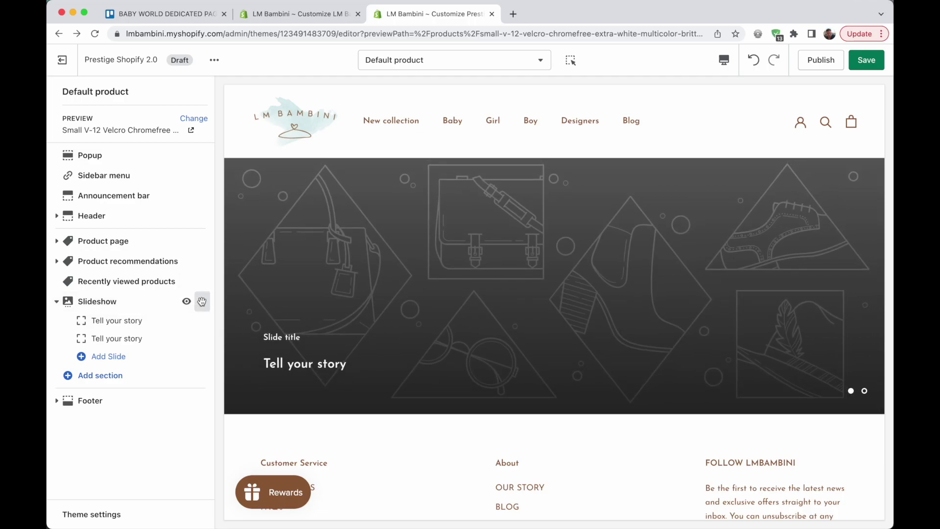
drag(202, 301, 207, 254)
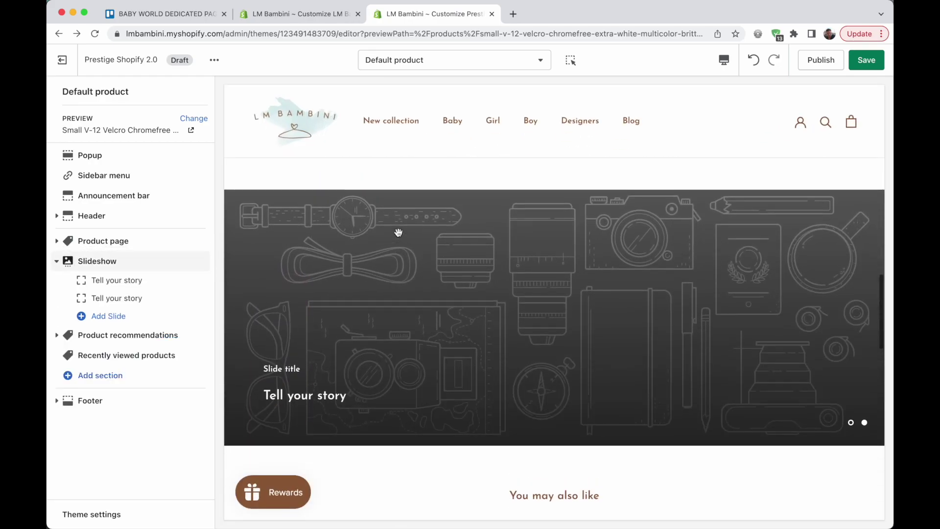
scroll(398, 234, down, 5)
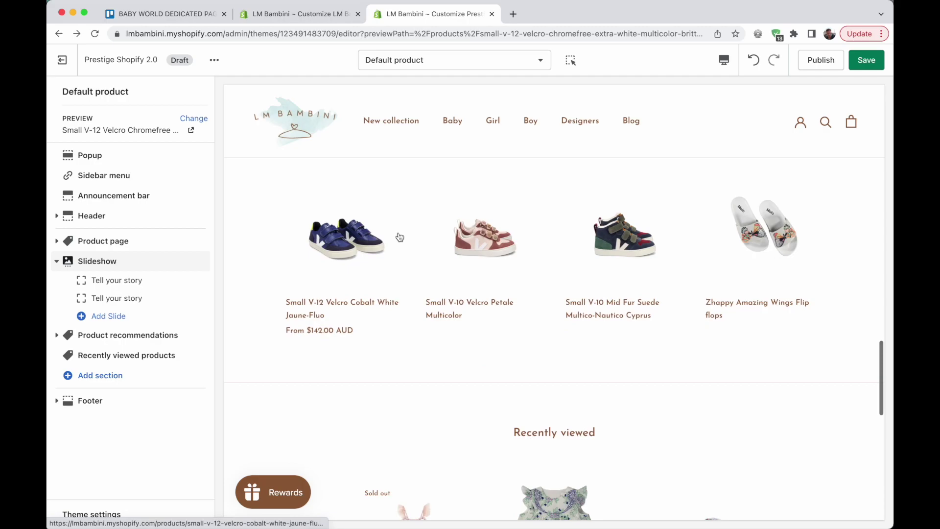
Step: Check the Slideshow beneath the product details in the preview and view the section's settings
scroll(398, 236, up, 10)
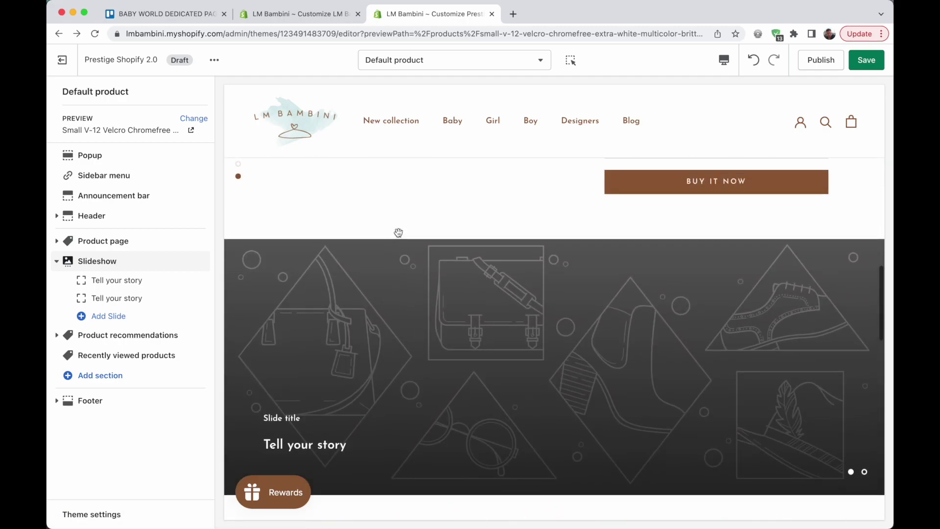
mouse_move(203, 334)
mouse_down()
mouse_move(203, 369)
mouse_move(201, 333)
mouse_up()
click(114, 260)
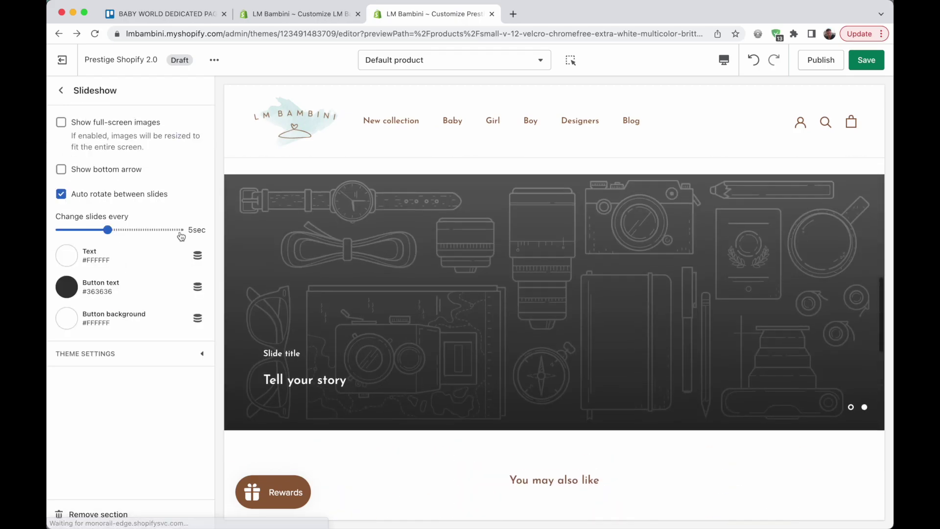
click(58, 92)
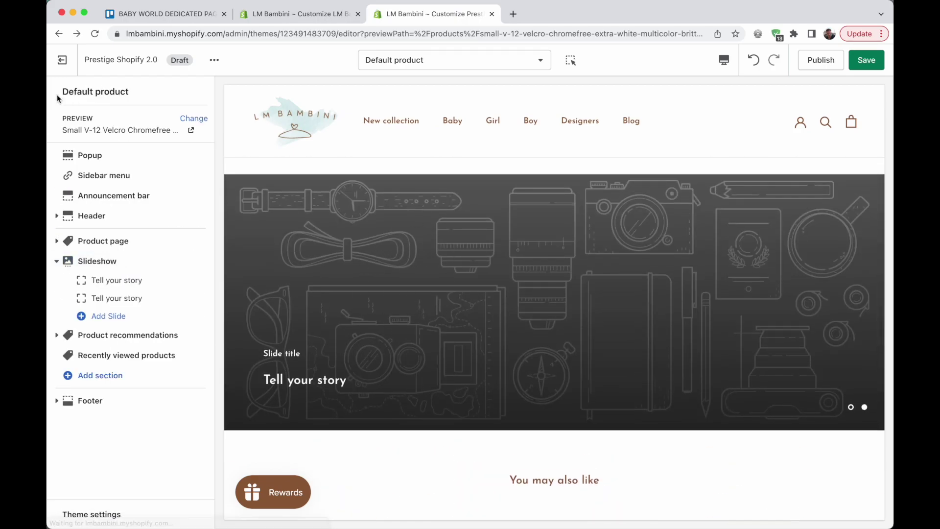
Step: Add a Testimonials section to the default product page and move it between Product page and Slideshow
click(97, 378)
scroll(121, 311, down, 2)
scroll(120, 311, down, 1)
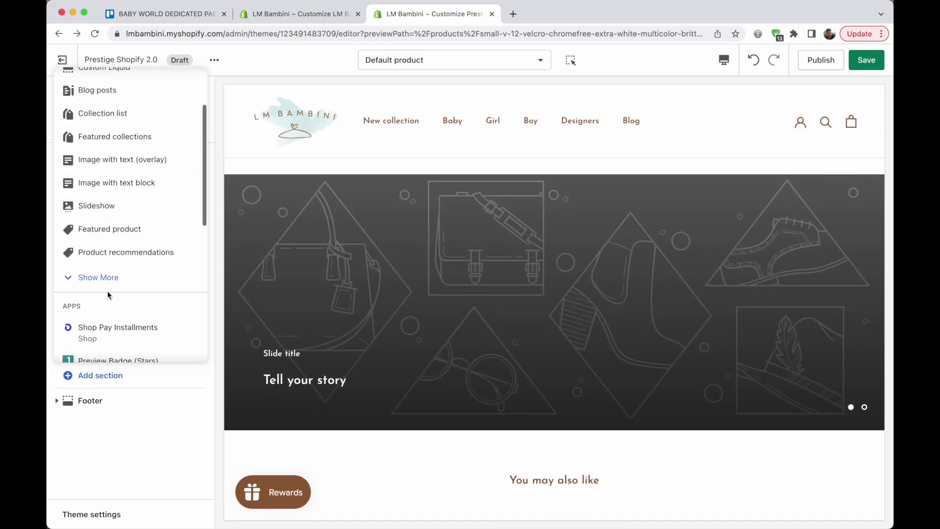
click(102, 275)
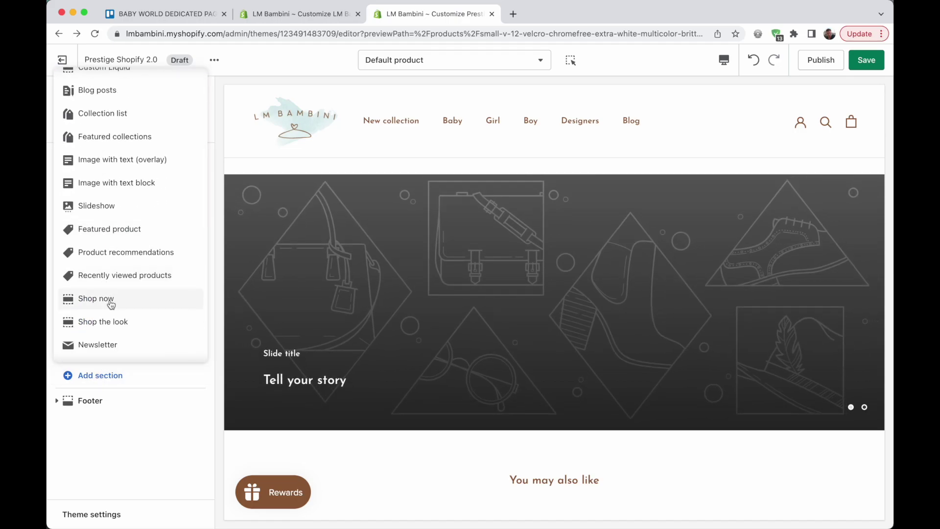
scroll(108, 301, down, 4)
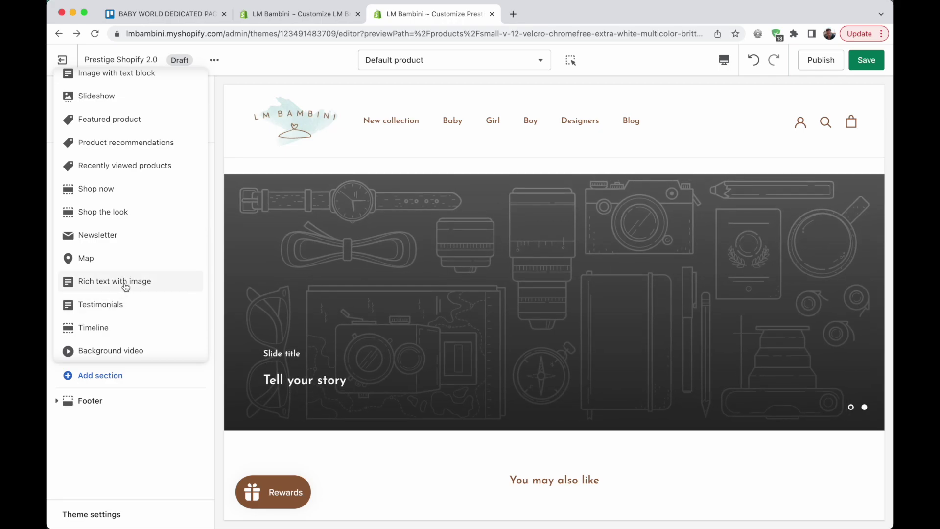
click(94, 305)
drag(202, 374, 204, 259)
Step: Examine the Testimonials section's placement in the preview and flip through its testimonials
scroll(521, 281, up, 6)
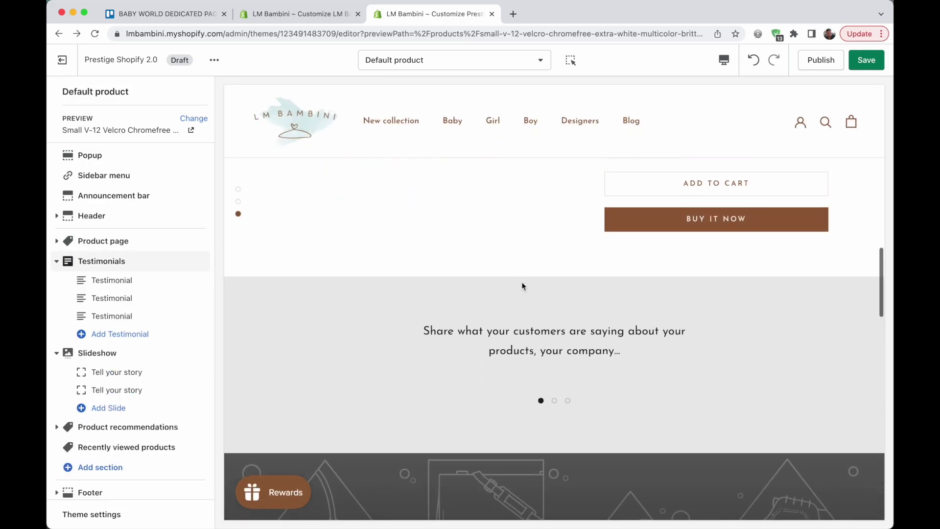
scroll(531, 292, up, 5)
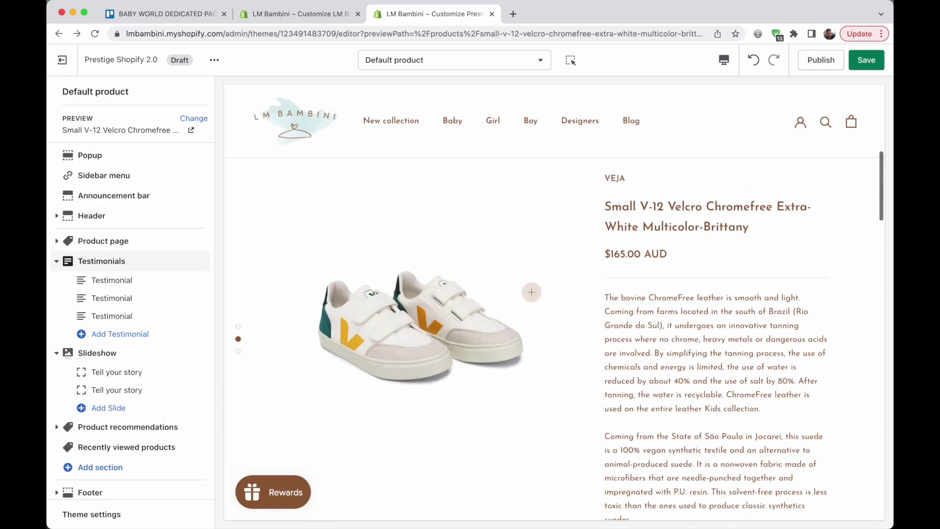
scroll(531, 292, down, 6)
scroll(531, 292, down, 4)
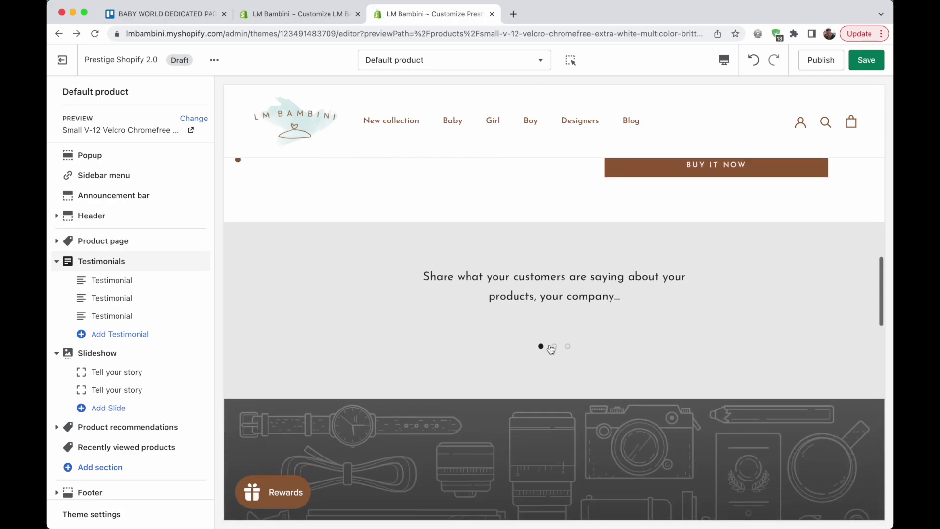
click(554, 346)
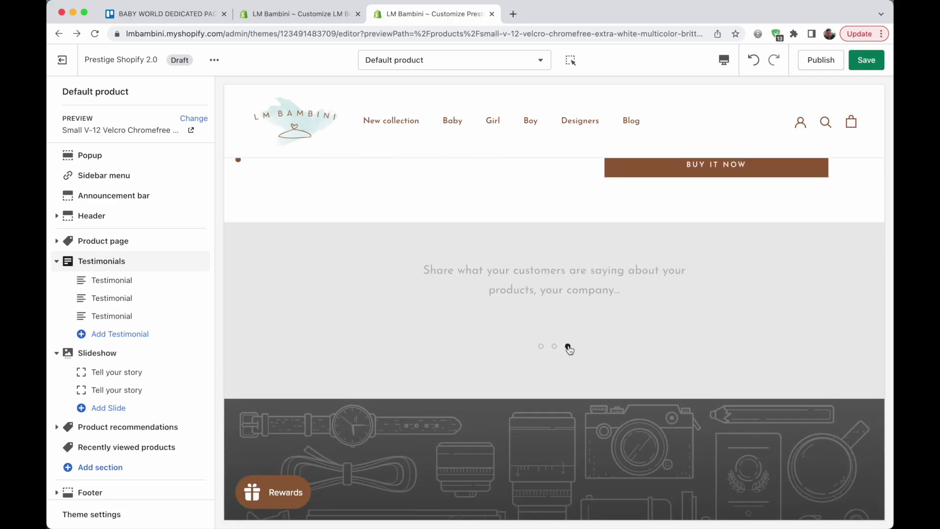
Step: Remove the Slideshow and Testimonials sections from the default product page
click(97, 352)
click(98, 514)
click(112, 260)
click(98, 514)
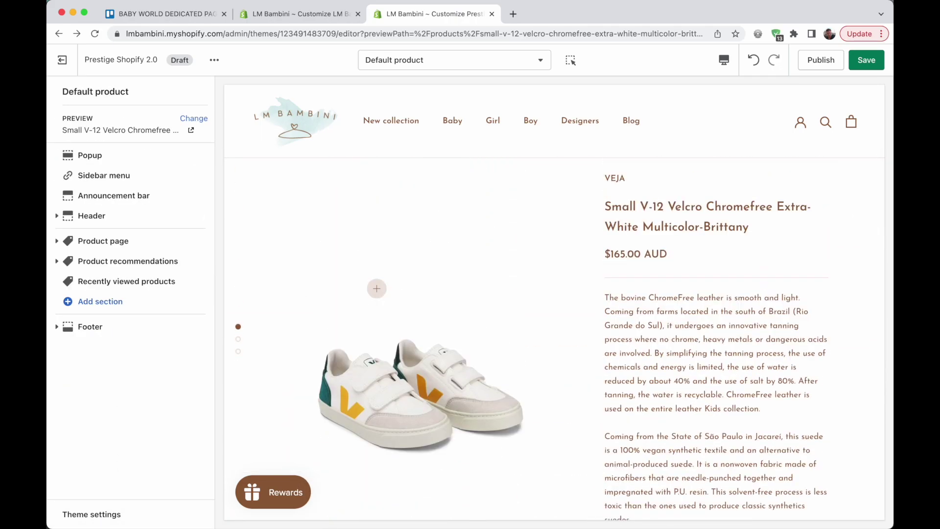
Step: Expand the Product page blocks, view the Description block's settings, and hide the block before showing it again
click(56, 241)
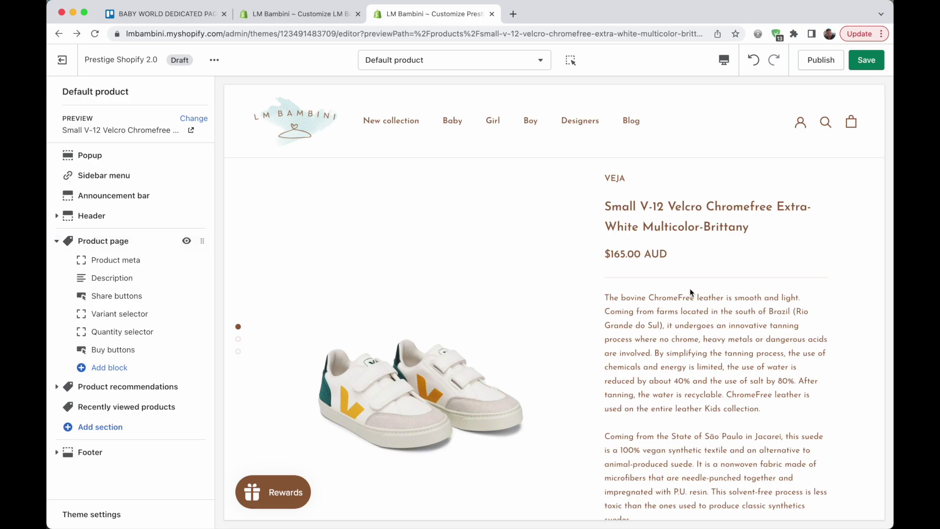
click(132, 283)
click(60, 91)
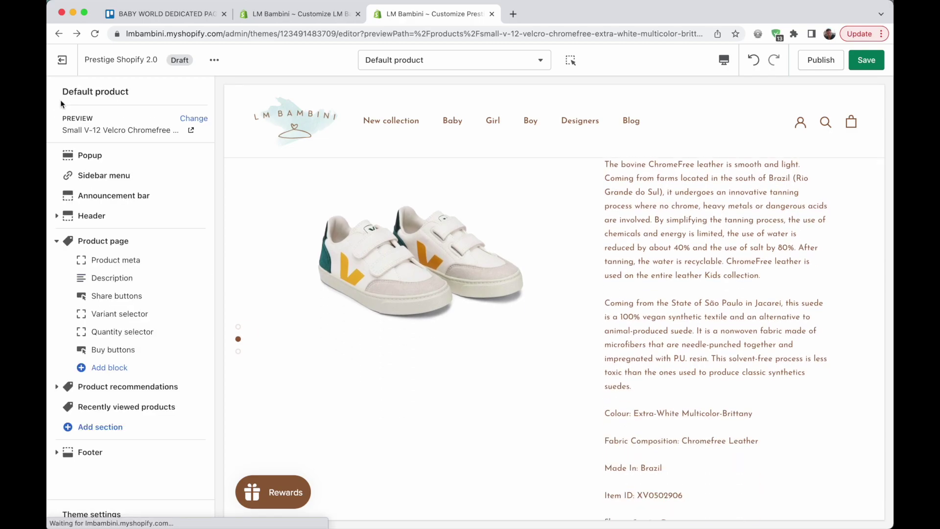
click(187, 277)
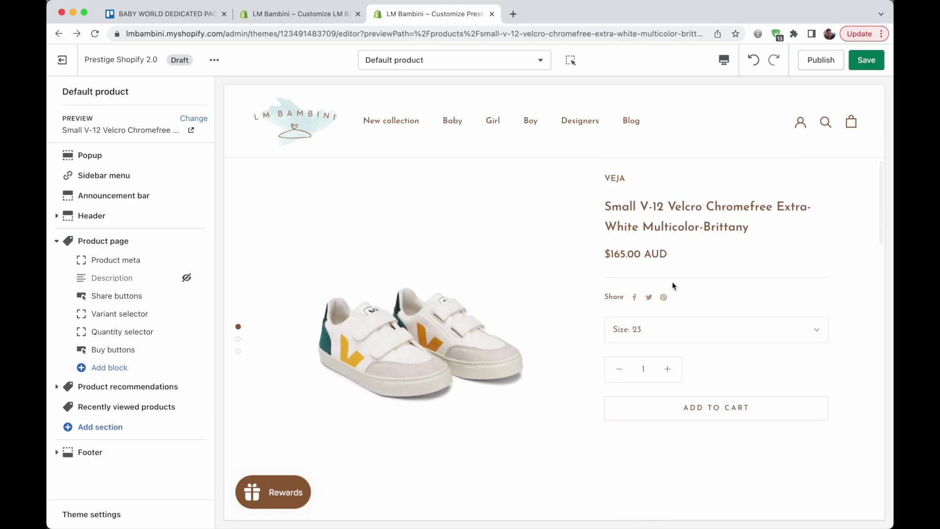
click(186, 278)
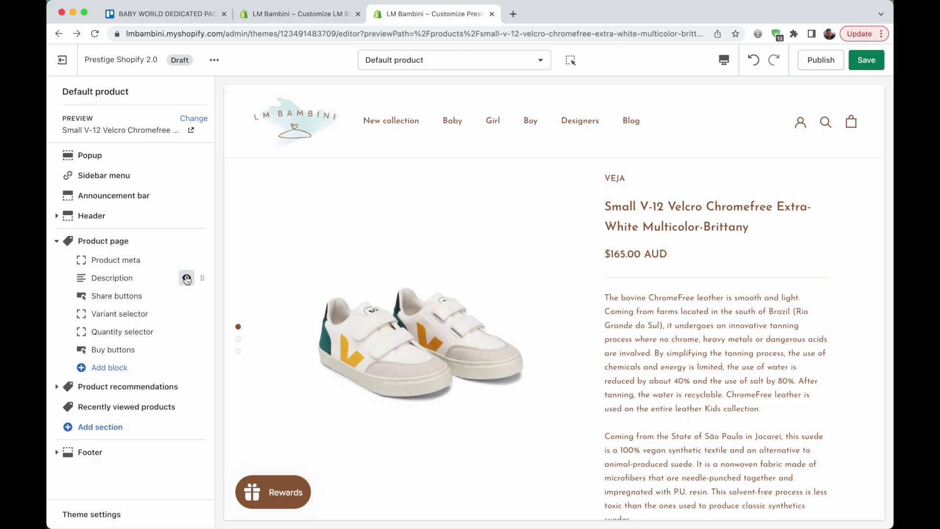
Step: Locate the share links in the preview and remove the Share buttons block from the Product page section
click(122, 296)
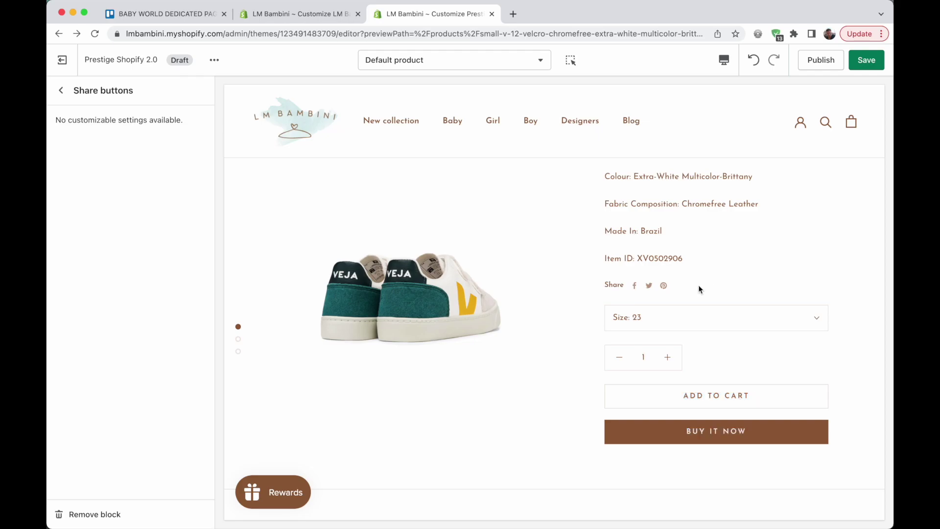
click(61, 90)
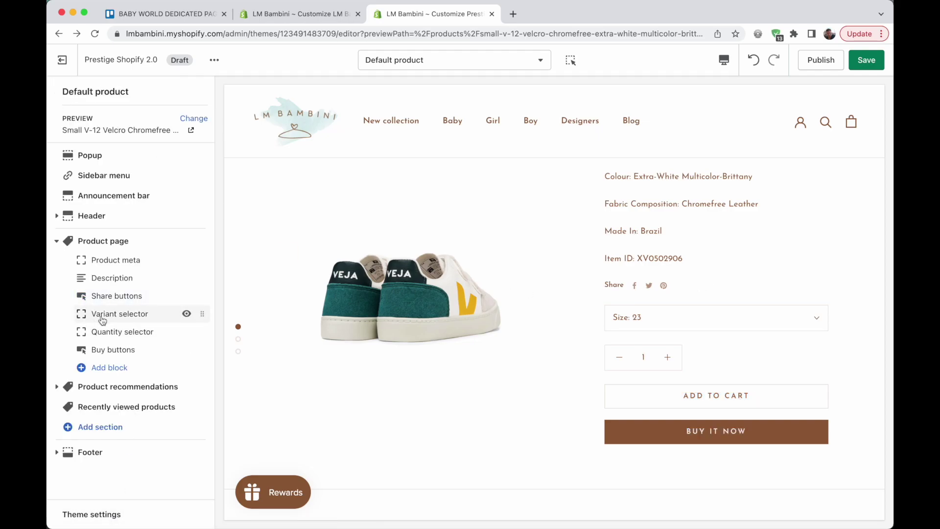
click(119, 297)
click(104, 513)
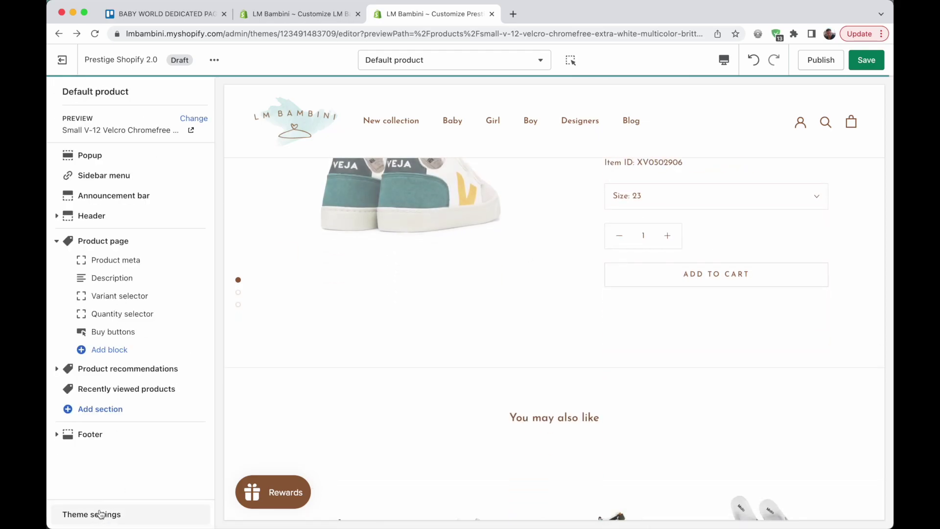
Step: Add an Inventory block to the Product page section and move it between Product meta and Description
click(124, 351)
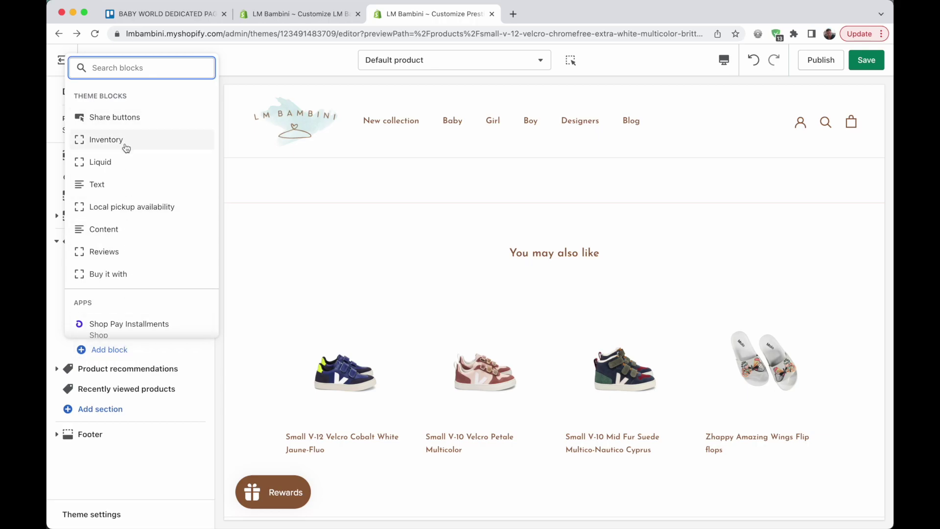
click(124, 141)
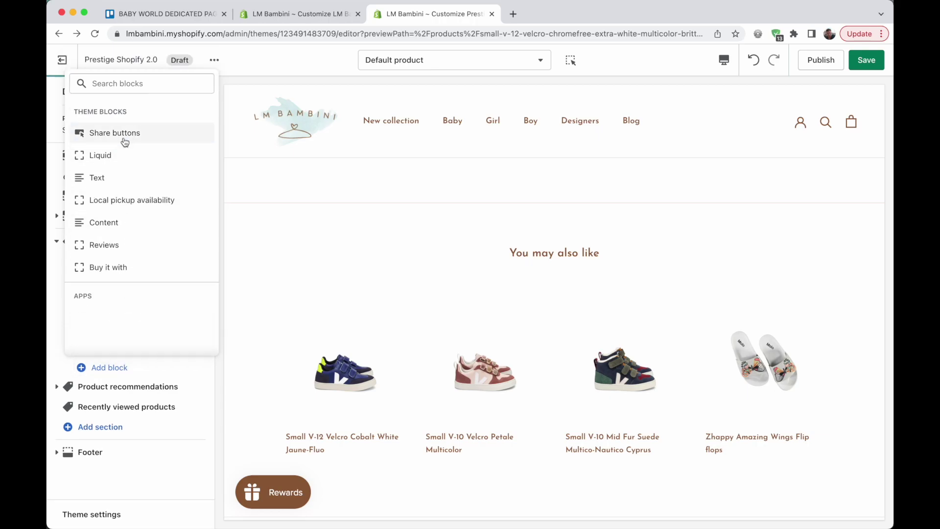
drag(201, 349, 200, 279)
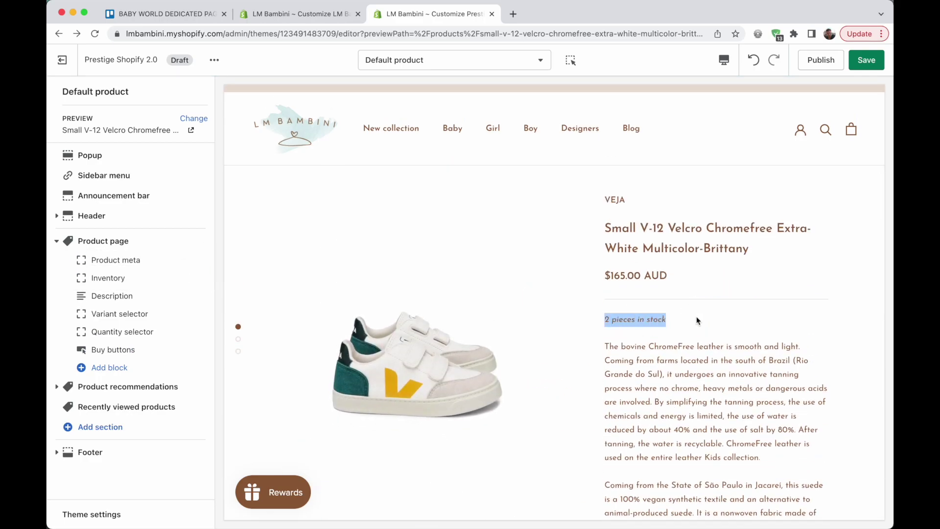
Step: Reorder the Product page blocks so that Description comes last, directly below Buy buttons
drag(201, 278, 199, 257)
drag(202, 349, 203, 297)
drag(201, 333, 201, 313)
Step: Examine the rearranged product page in the preview, from the stock notice and purchase controls down to the description
scroll(667, 309, down, 2)
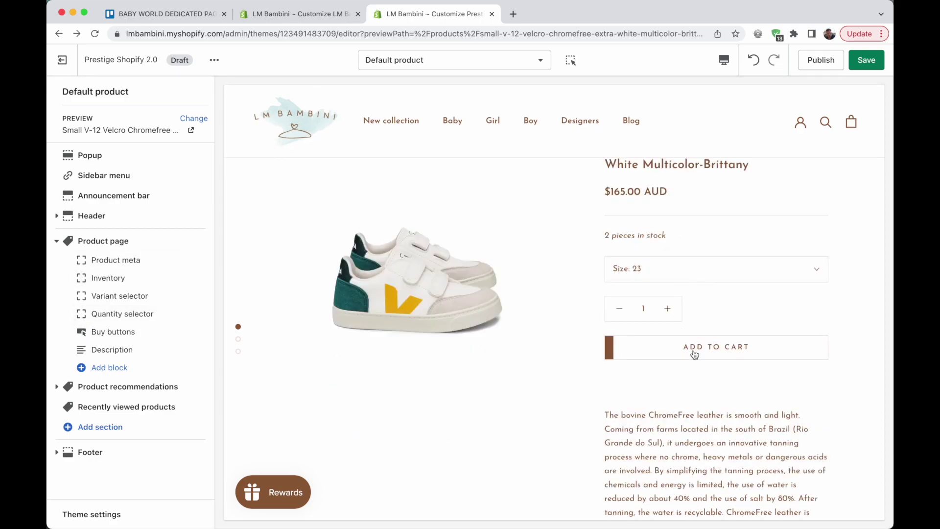
scroll(743, 331, down, 2)
scroll(742, 331, down, 4)
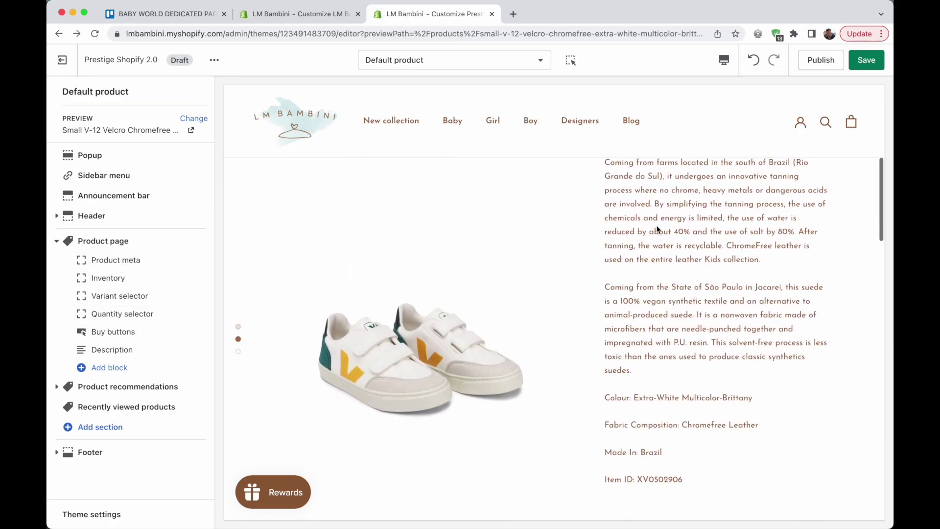
scroll(651, 384, up, 8)
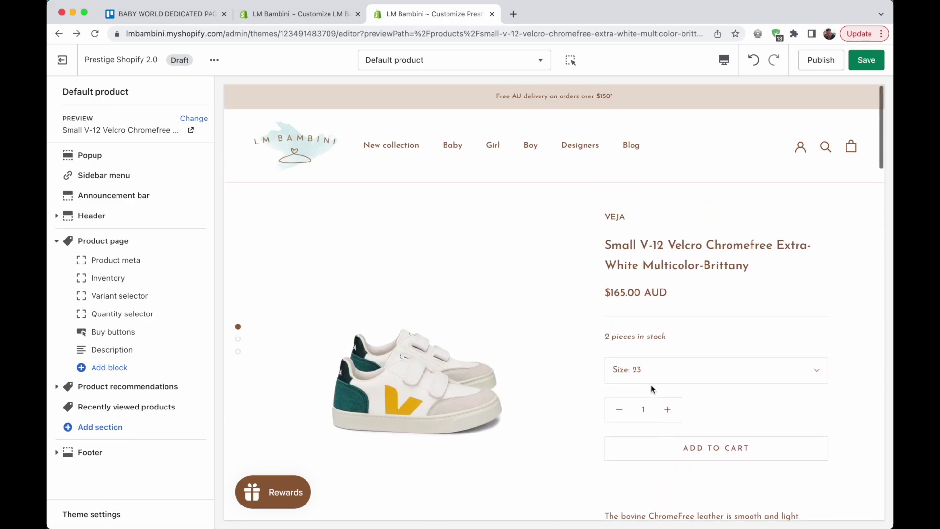
scroll(678, 330, down, 2)
scroll(734, 352, down, 5)
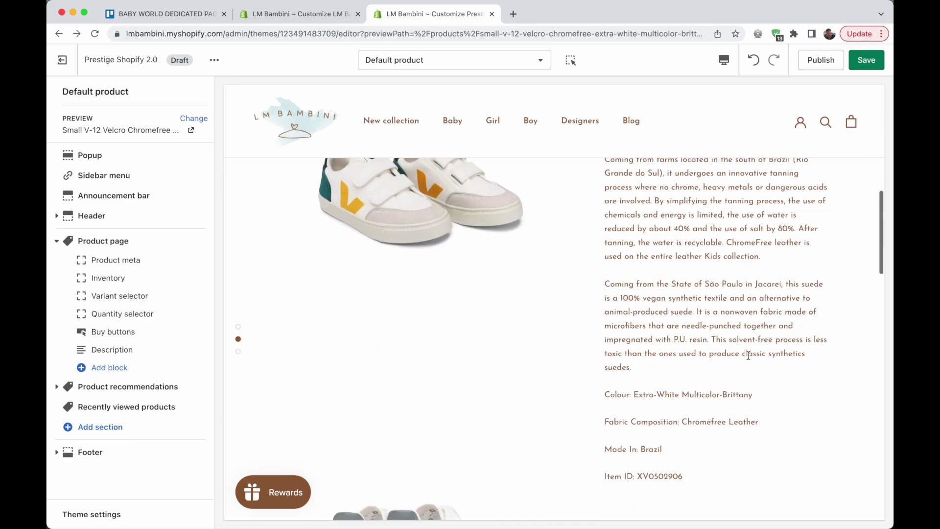
scroll(749, 359, up, 6)
scroll(729, 352, up, 1)
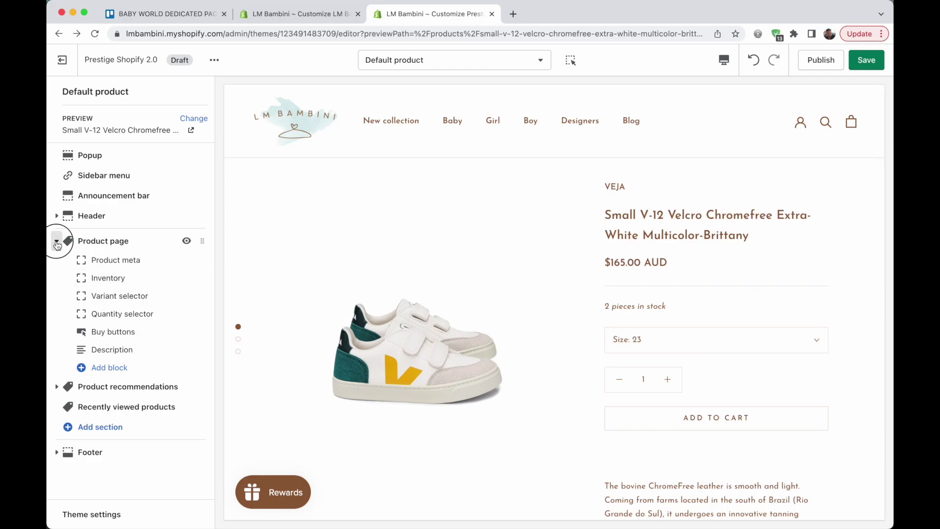
Step: Switch to the live LM Bambini Prestige theme and compare its Product page settings with the product page layout
key(ctrl+shift+Tab)
click(151, 242)
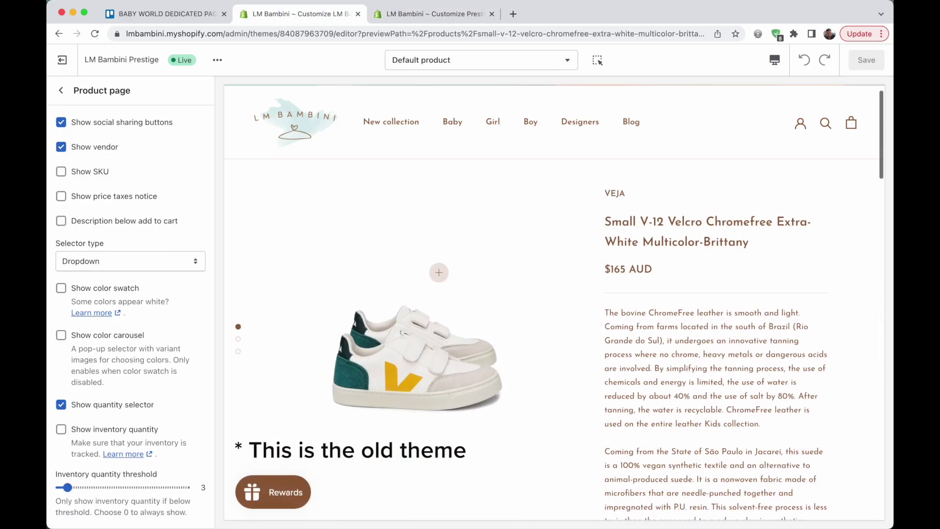
scroll(705, 381, up, 1)
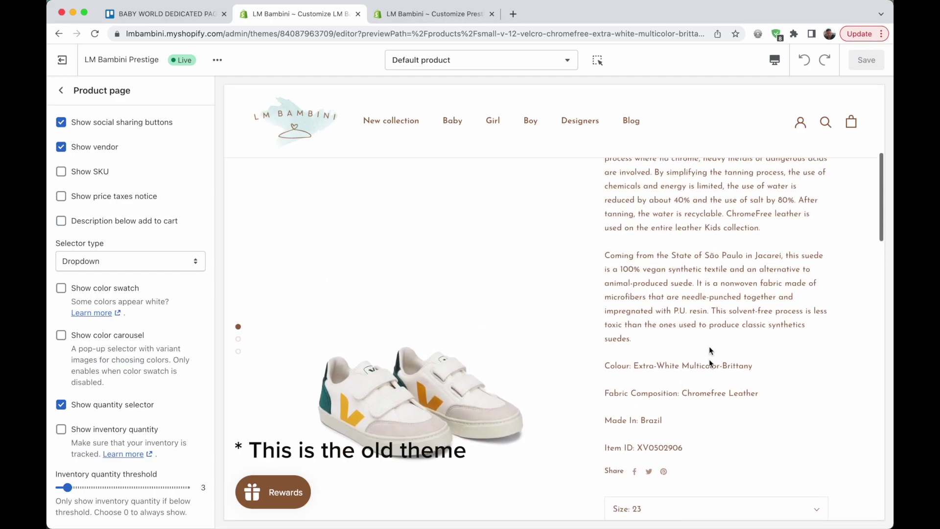
scroll(705, 343, down, 3)
scroll(695, 277, up, 5)
scroll(695, 276, up, 2)
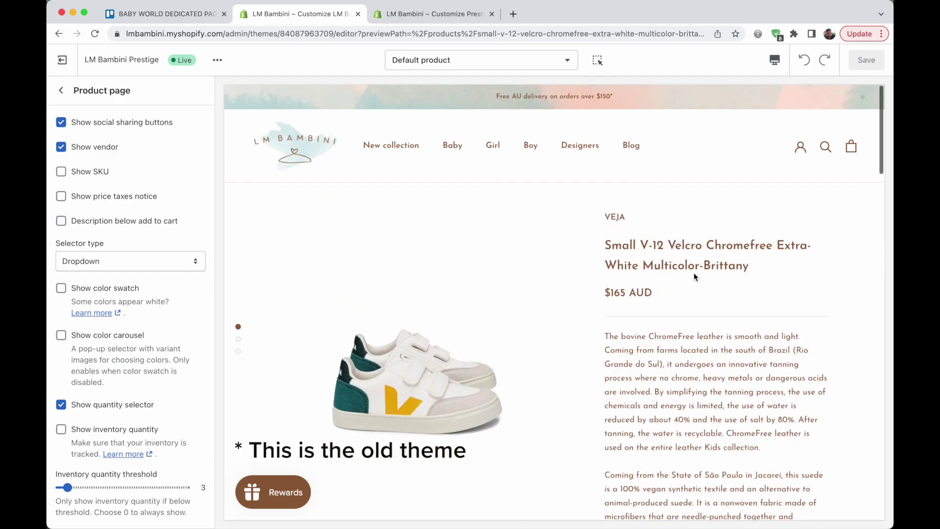
click(61, 90)
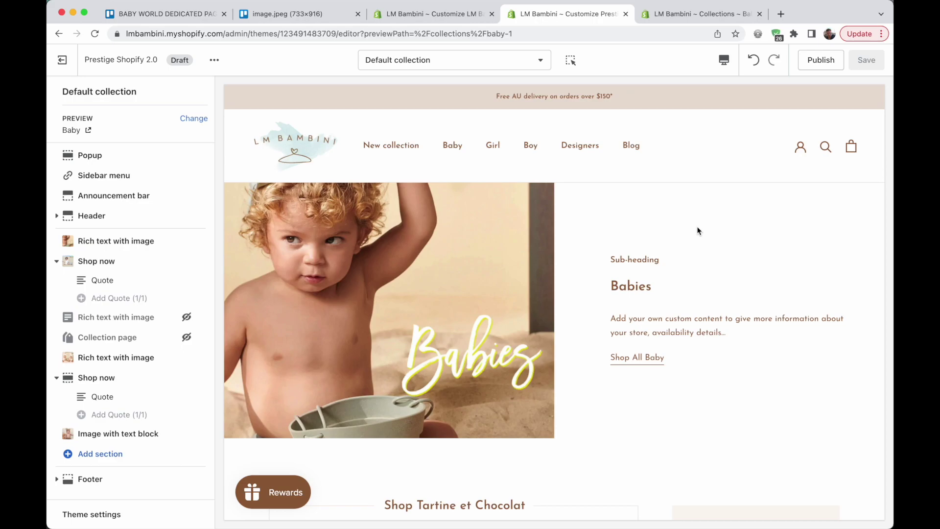
Step: Review the draft theme's Baby collection page alongside the image.jpeg design mockup and the Baby collection's admin page
scroll(697, 226, down, 5)
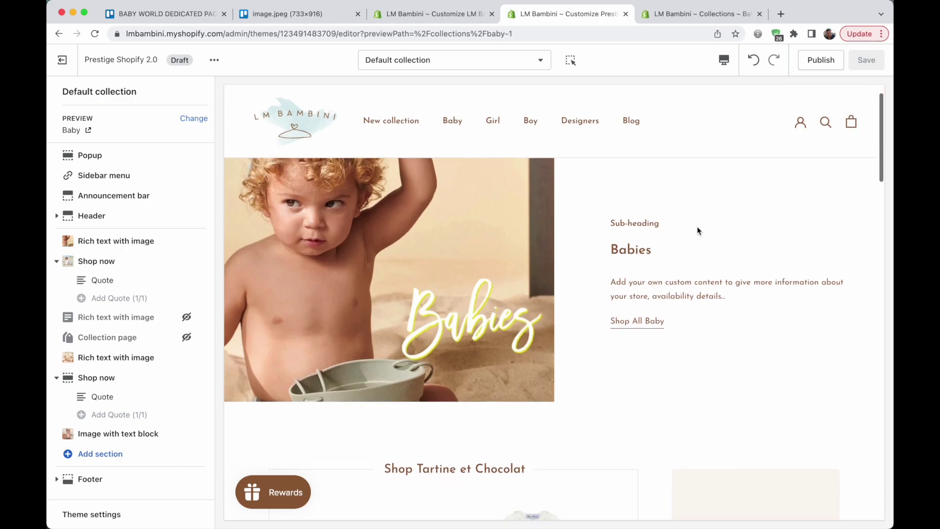
scroll(697, 226, up, 5)
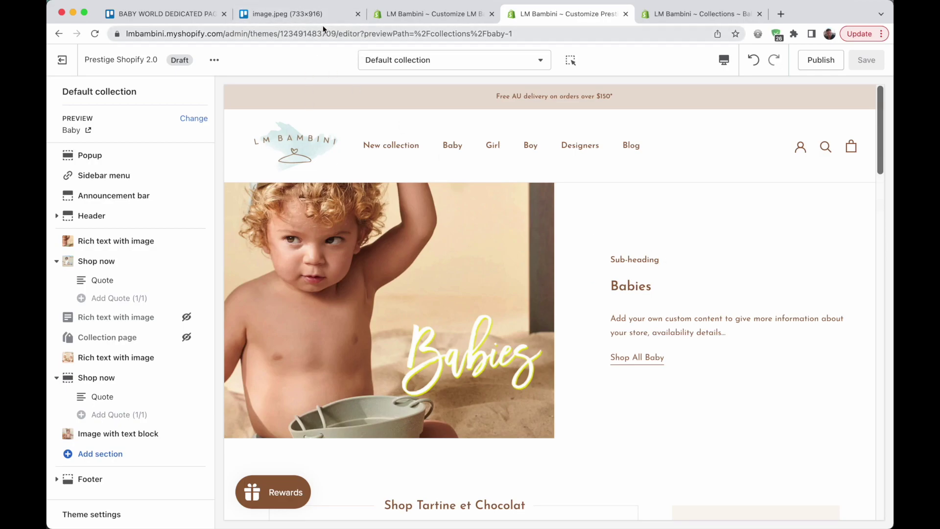
click(304, 16)
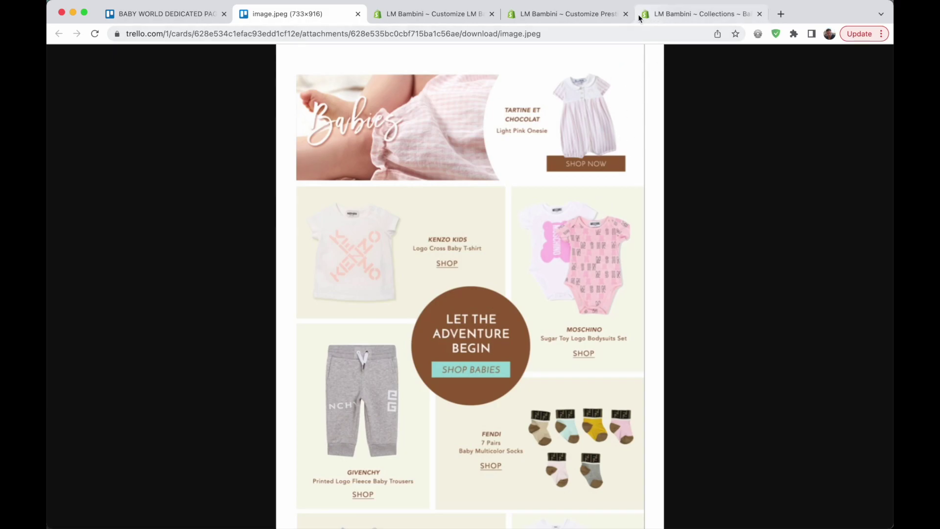
click(675, 16)
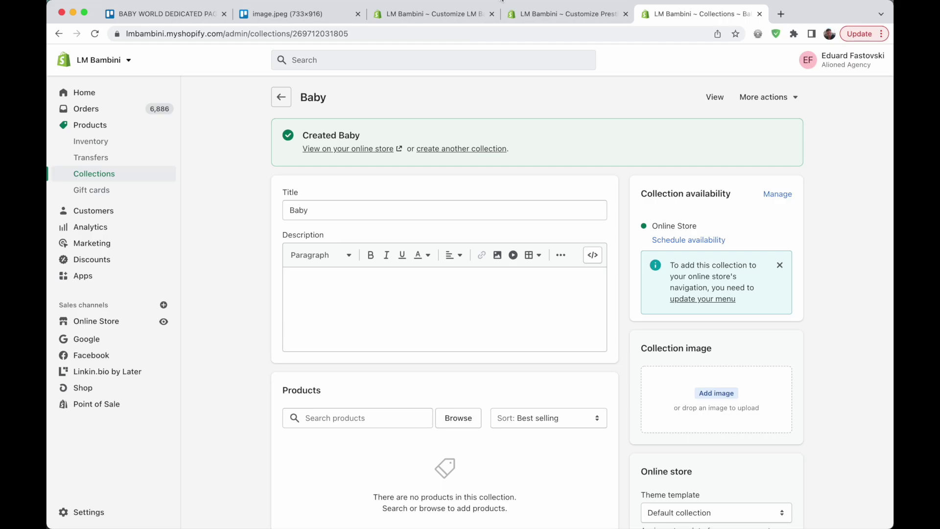
click(568, 14)
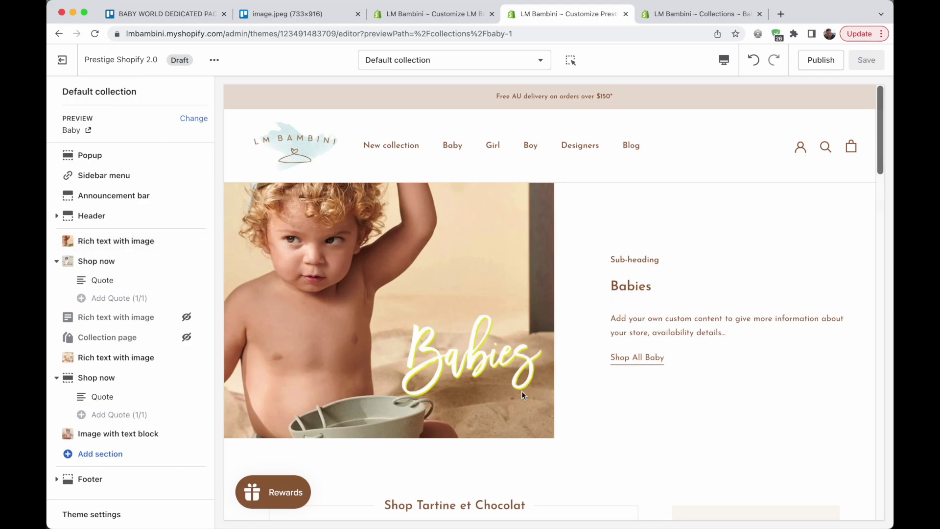
Step: Browse the Shop Tartine et Chocolat product carousel and its accompanying quote on the Baby collection preview
scroll(468, 194, down, 3)
scroll(467, 201, up, 3)
scroll(464, 301, down, 6)
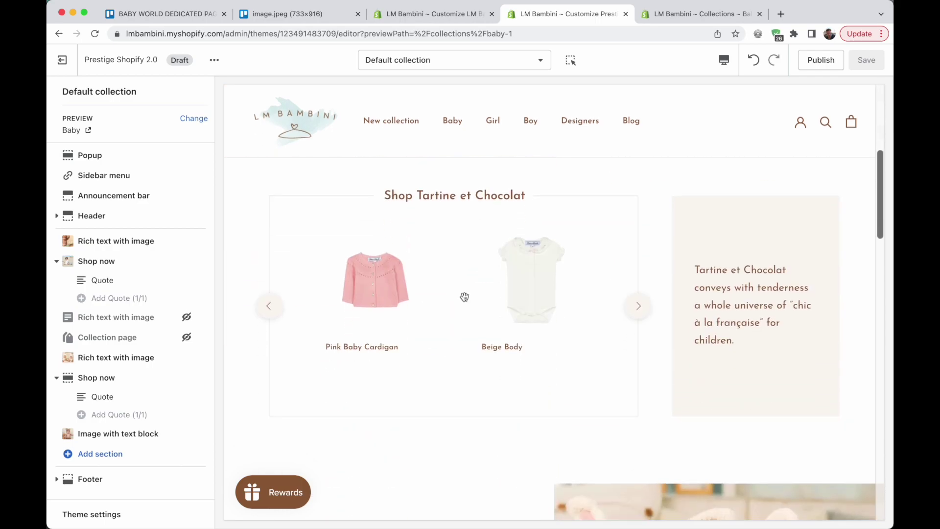
click(638, 305)
click(638, 305)
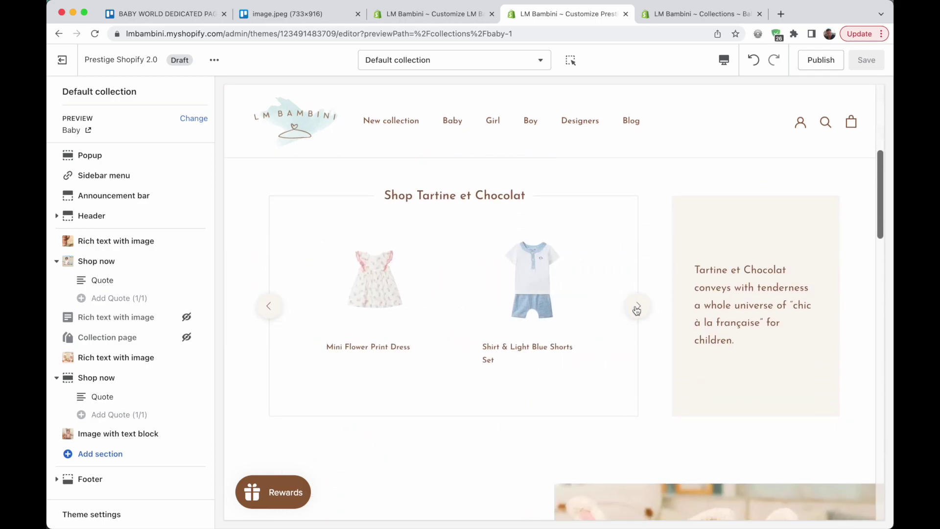
click(639, 306)
drag(691, 269, 758, 340)
click(743, 351)
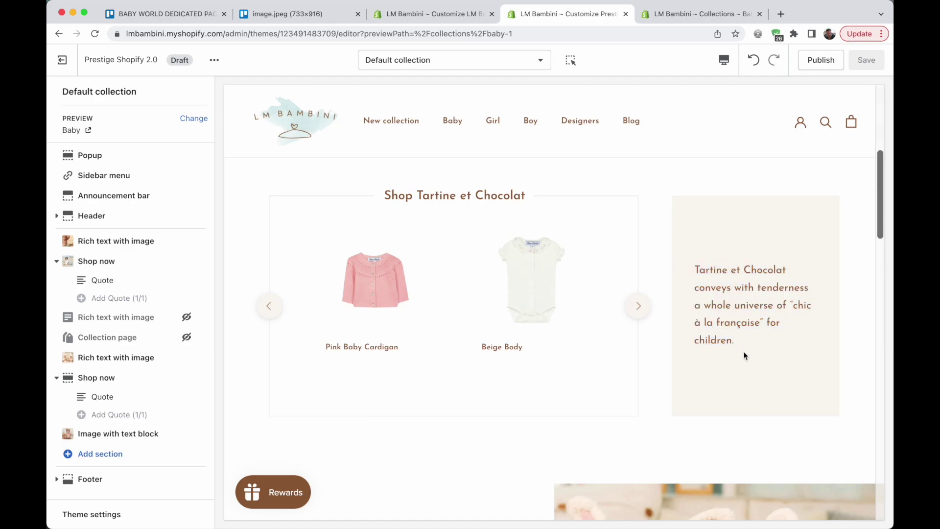
Step: Open the Your story block's Shop all babies link in a separate browser tab and review the Baby product listing
scroll(641, 305, down, 6)
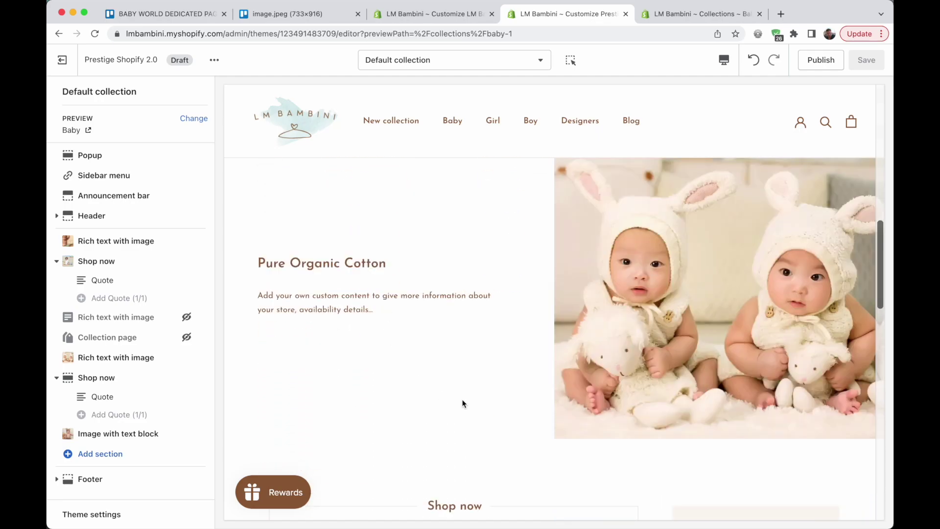
scroll(488, 398, down, 7)
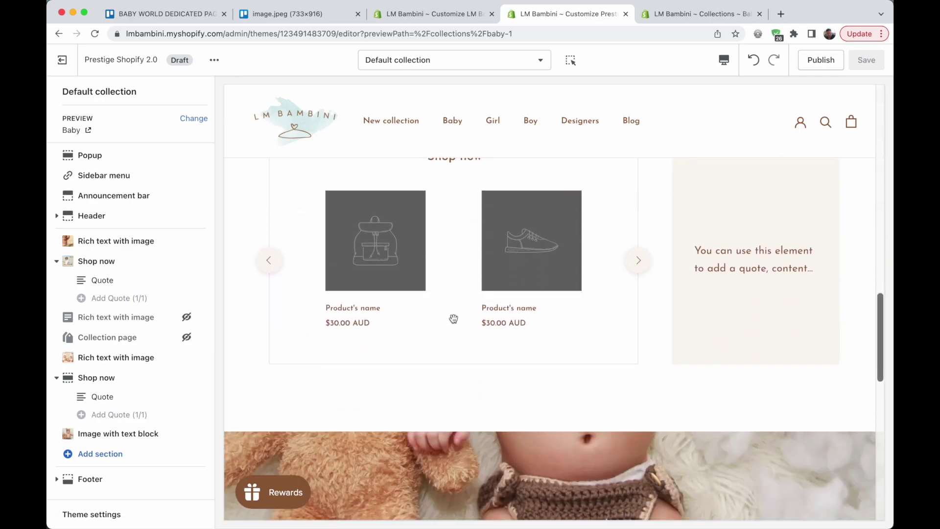
scroll(542, 323, down, 5)
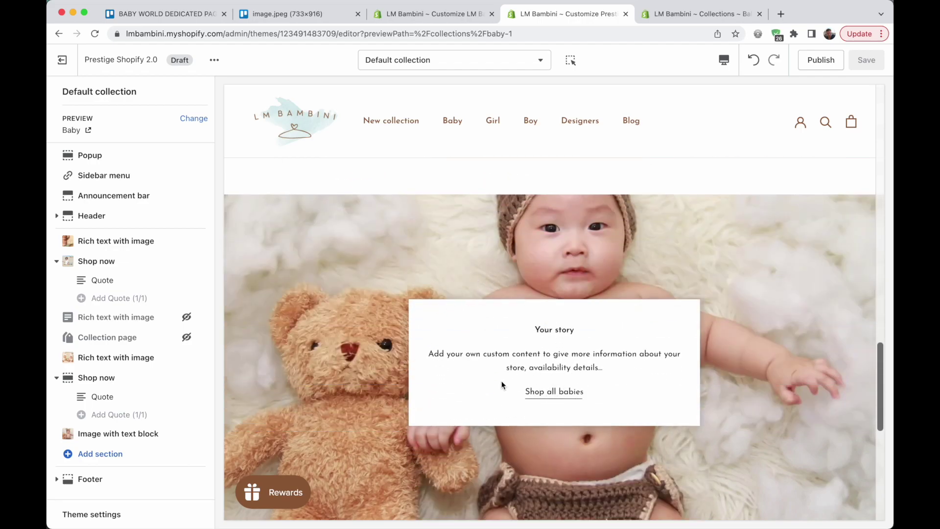
super+click(553, 392)
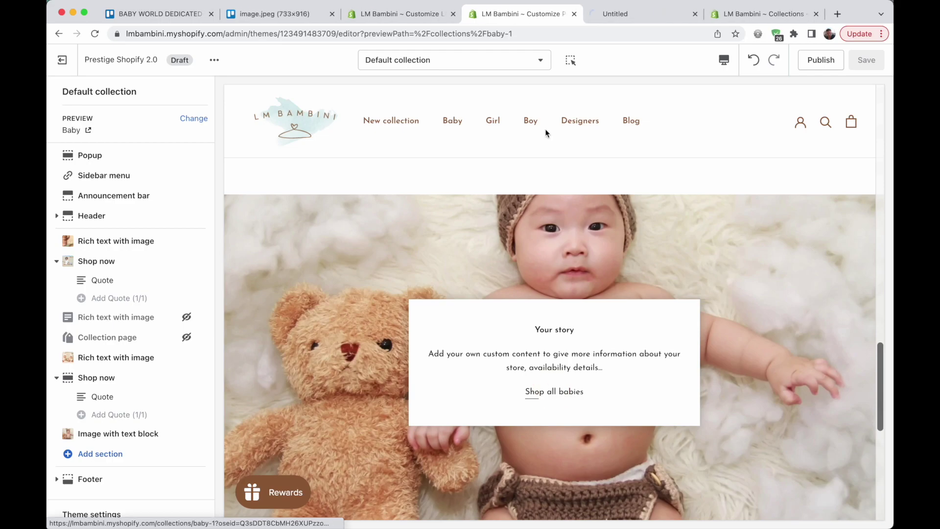
click(628, 14)
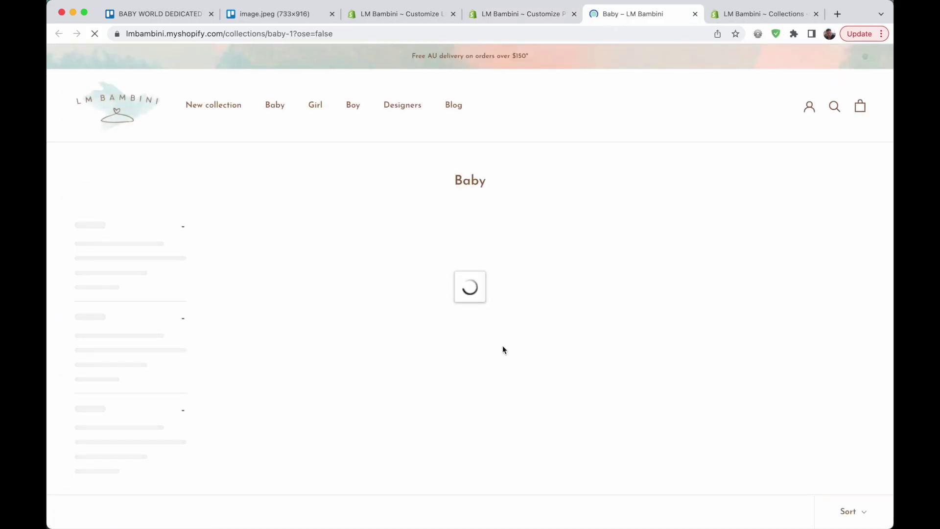
scroll(504, 350, down, 10)
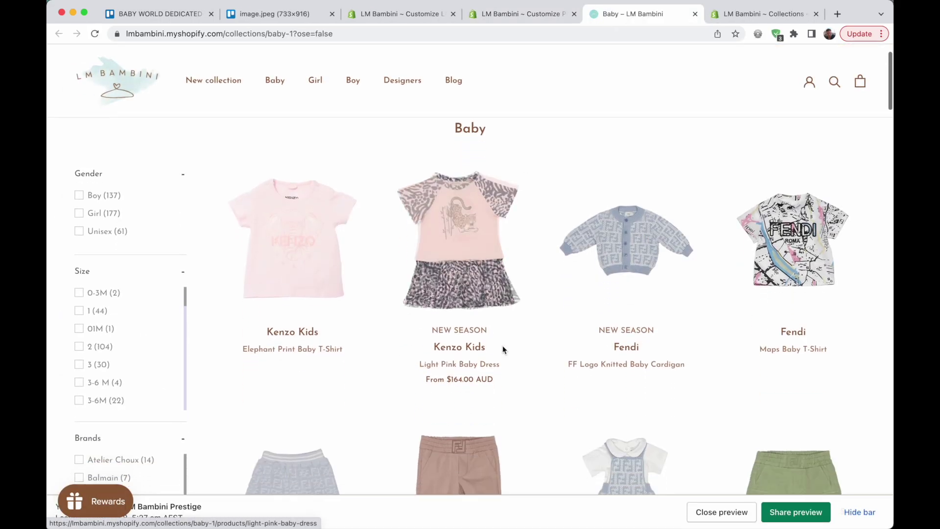
key(ctrl+shift+Tab)
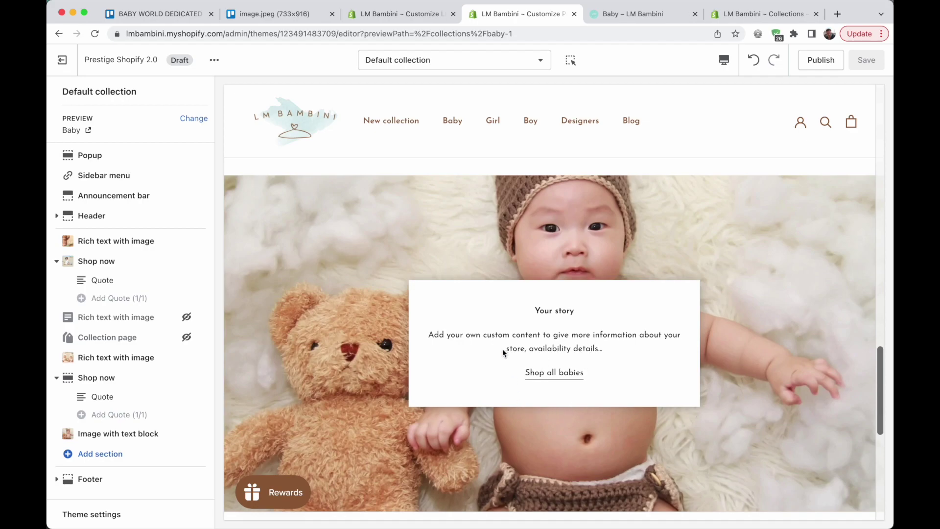
Step: Inspect the settings of the Image with text block section, from its image and colours to the button link
drag(498, 315, 639, 337)
click(544, 359)
click(120, 434)
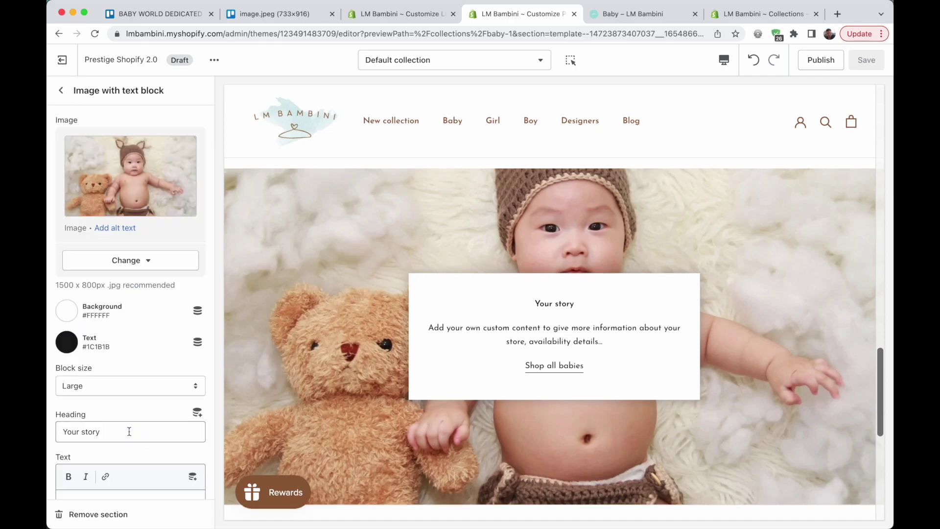
scroll(124, 331, down, 4)
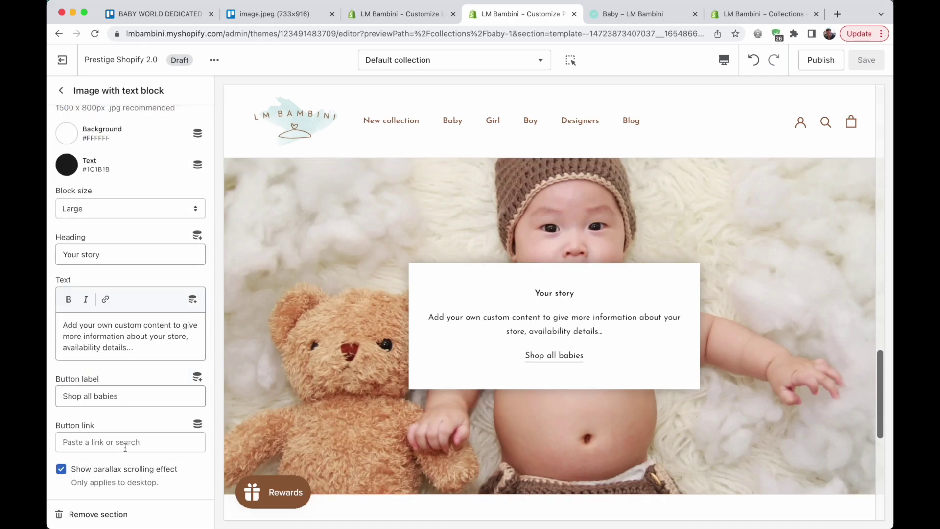
scroll(127, 349, up, 4)
scroll(127, 349, down, 4)
click(60, 90)
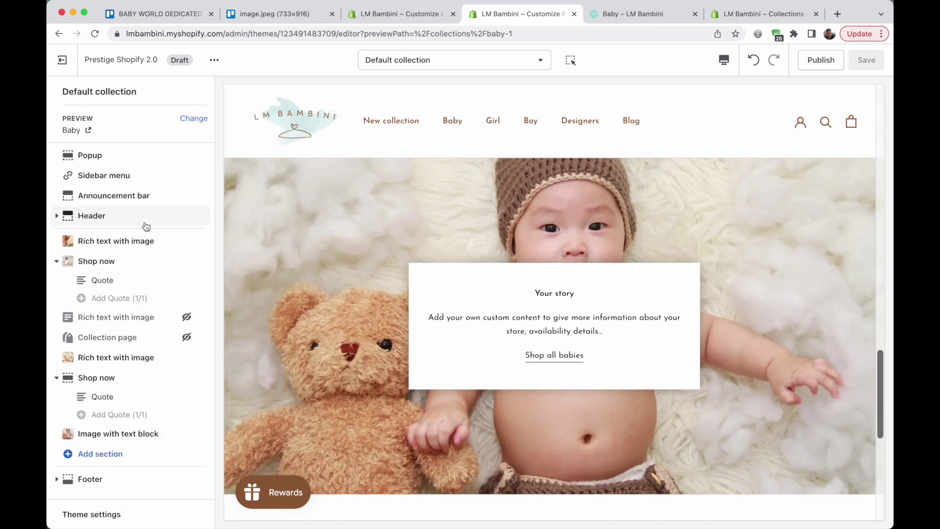
Step: Review the Baby collection preview's full layout, from the Babies banner through the product carousels to the Your story block and footer
scroll(445, 224, up, 10)
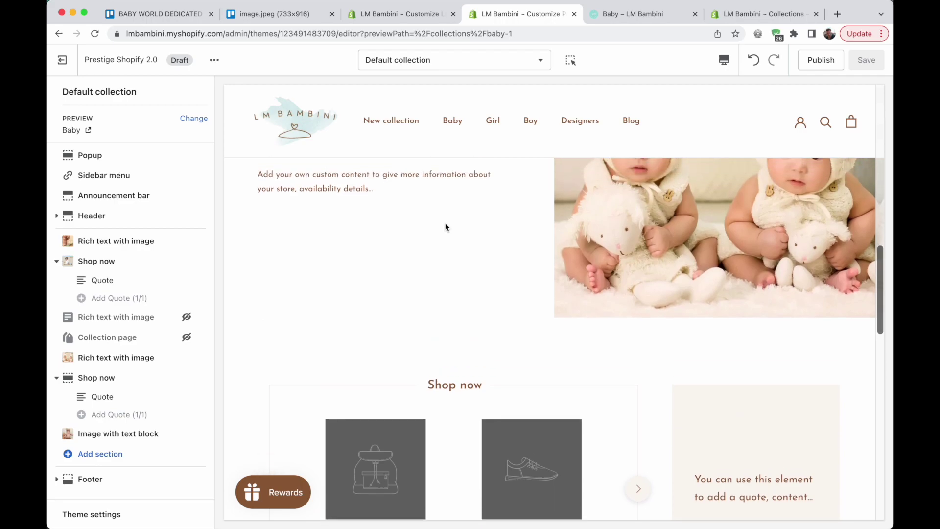
scroll(445, 227, up, 3)
scroll(445, 226, up, 1)
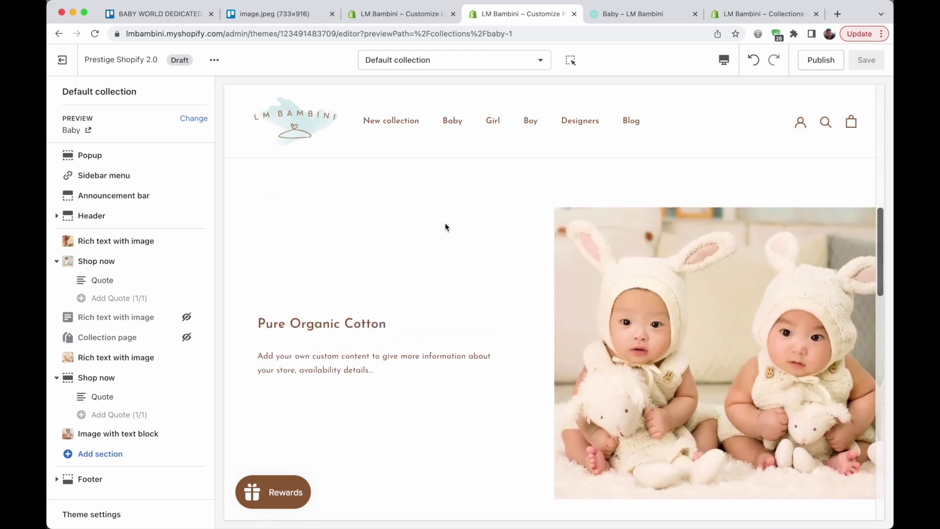
scroll(445, 227, up, 5)
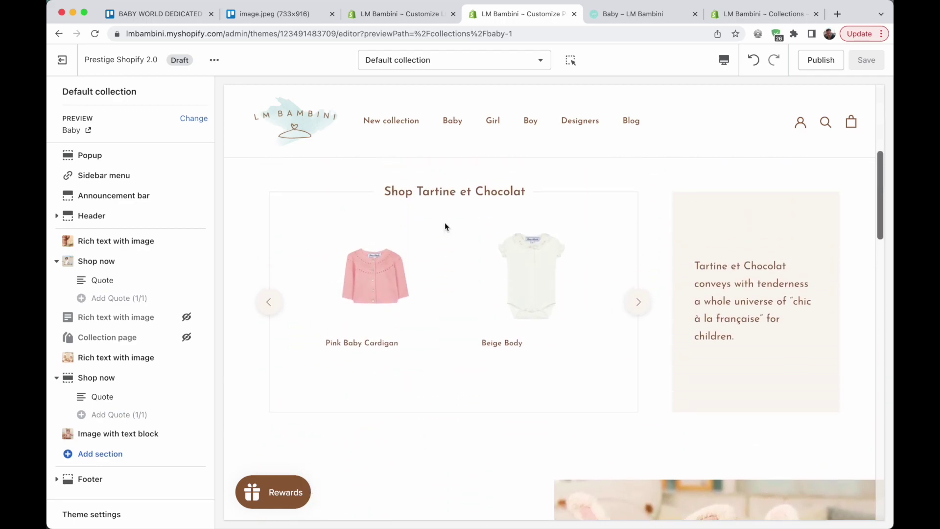
scroll(445, 226, down, 10)
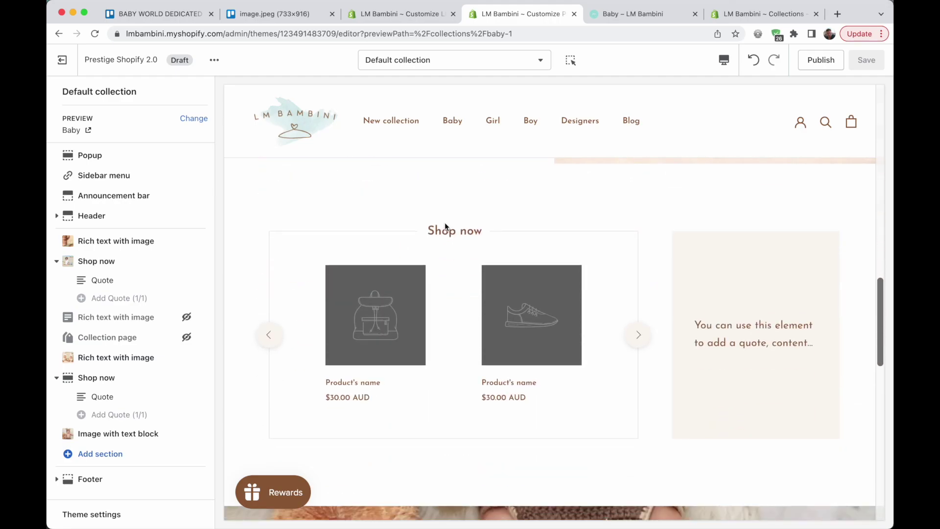
scroll(444, 225, down, 10)
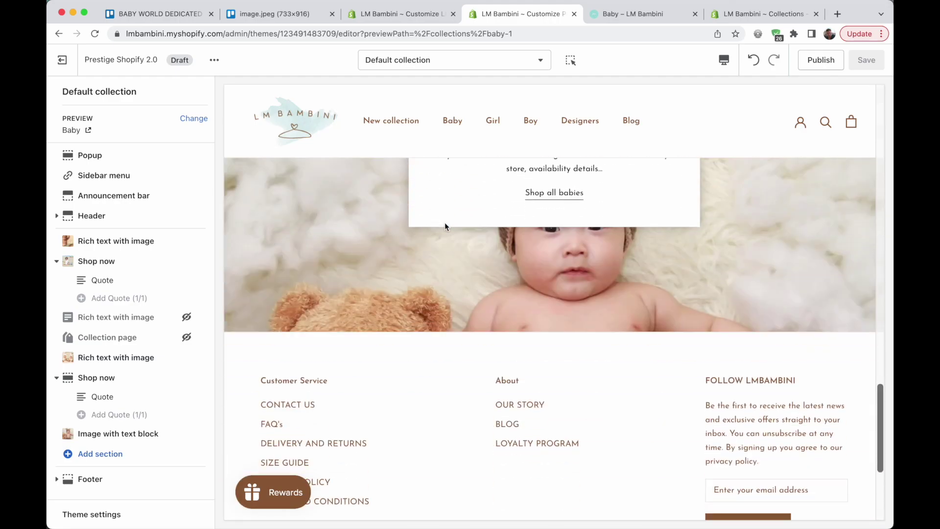
scroll(444, 226, up, 2)
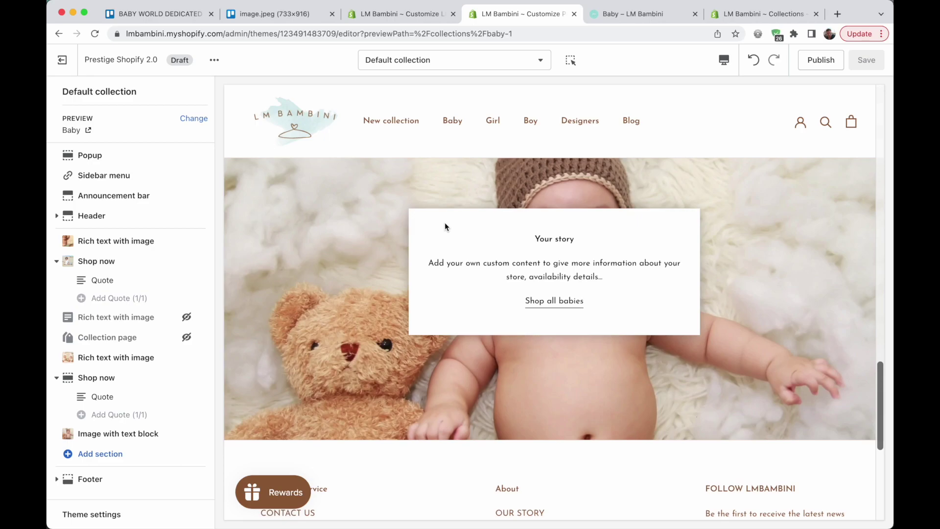
scroll(445, 227, up, 4)
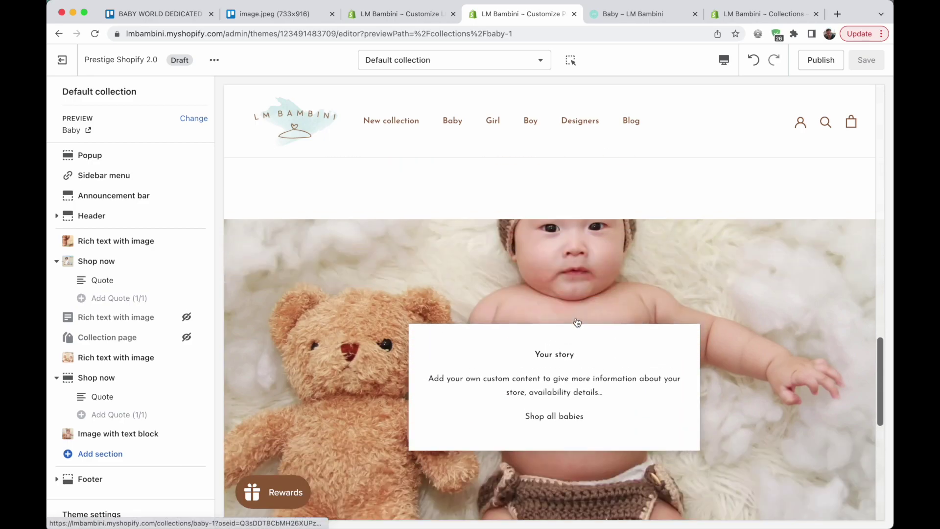
scroll(575, 318, up, 8)
scroll(577, 322, up, 1)
scroll(541, 373, up, 6)
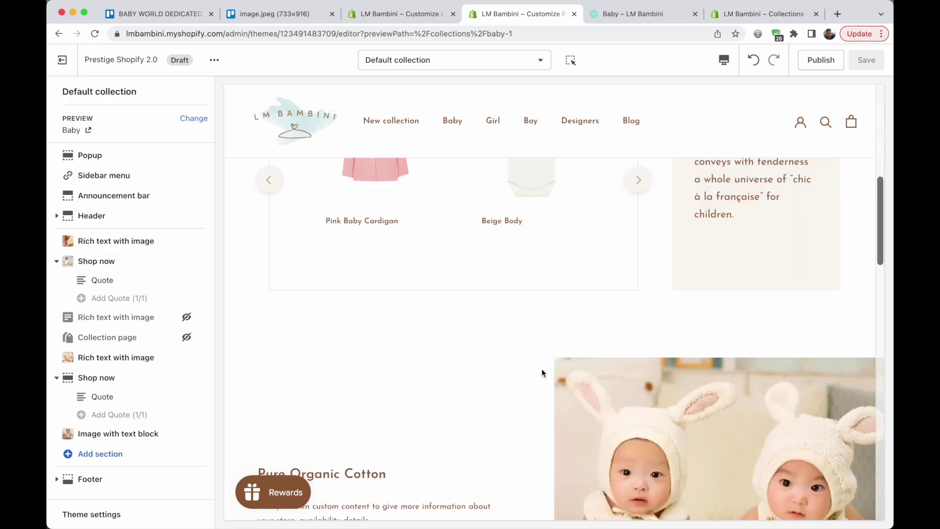
scroll(542, 373, down, 2)
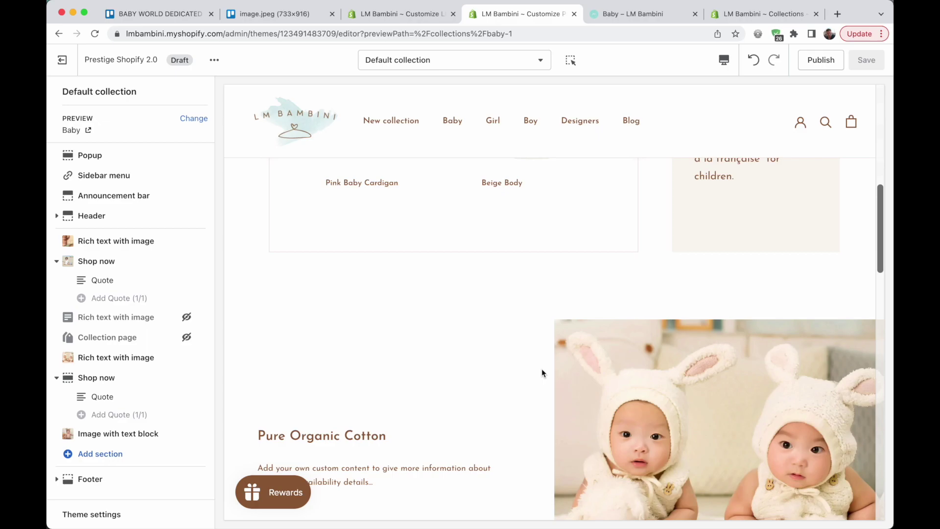
scroll(613, 319, down, 10)
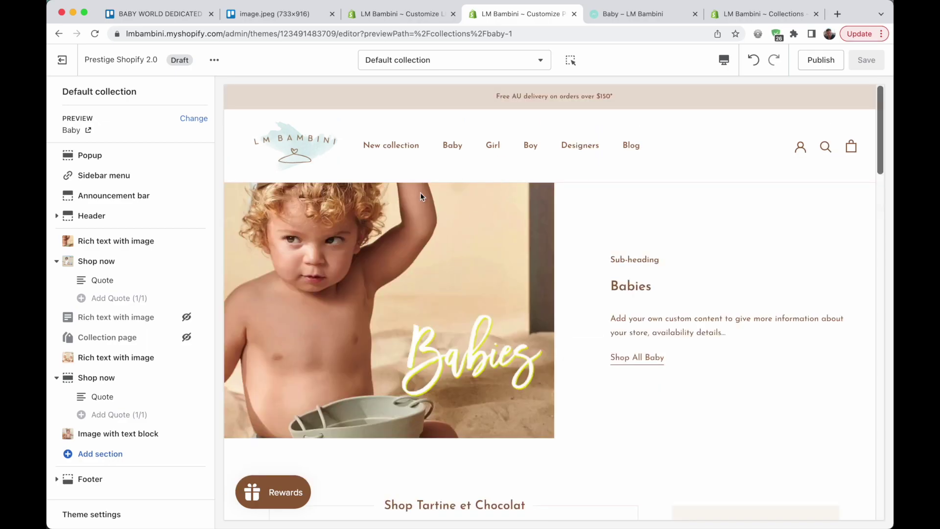
scroll(621, 317, down, 5)
scroll(622, 317, up, 5)
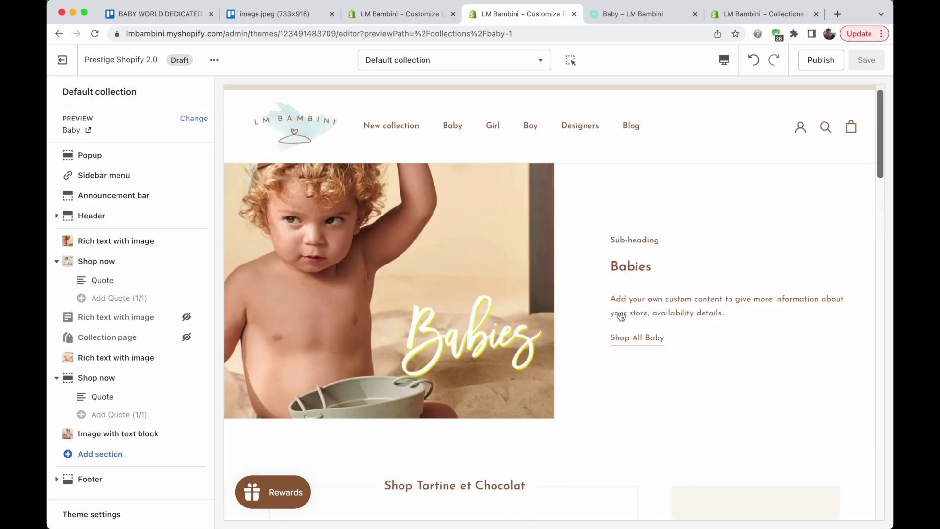
Step: Check the Default collection layout in the draft theme and view its available collection templates, including the option to create one
drag(63, 91, 143, 90)
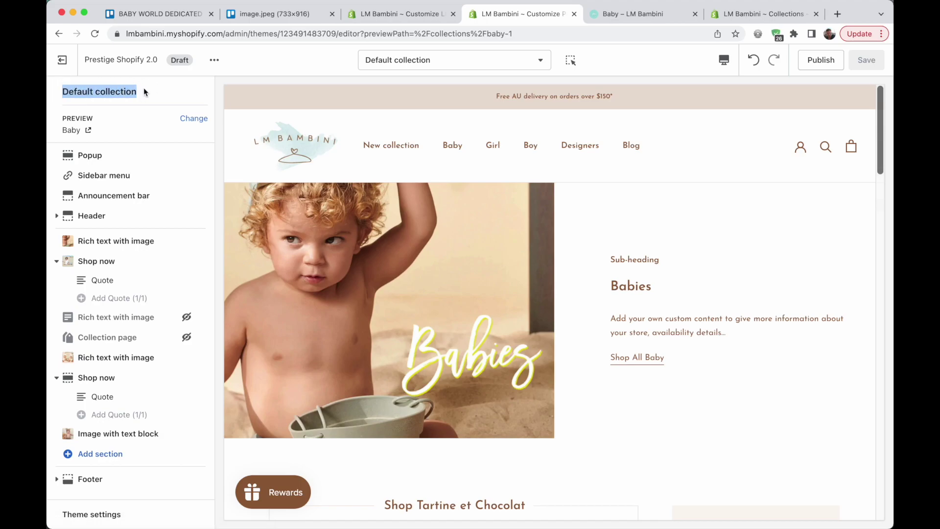
click(451, 298)
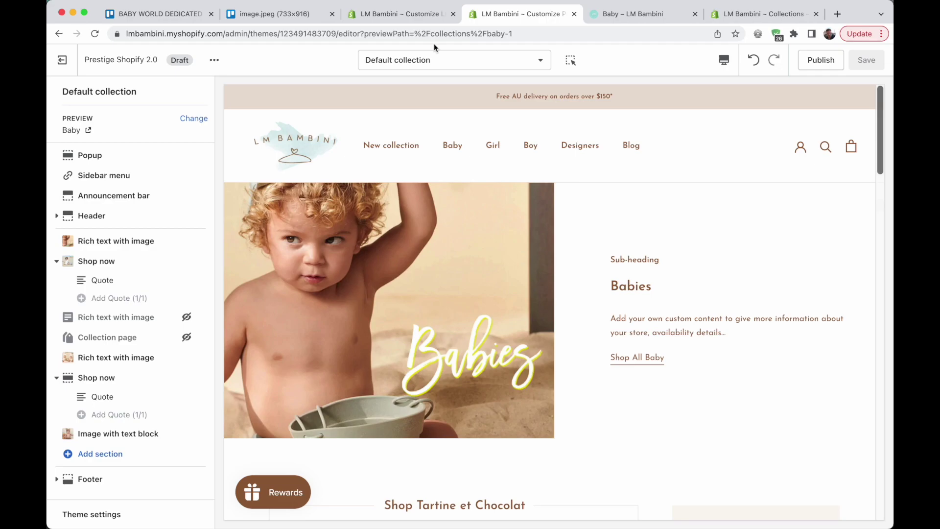
scroll(548, 218, down, 7)
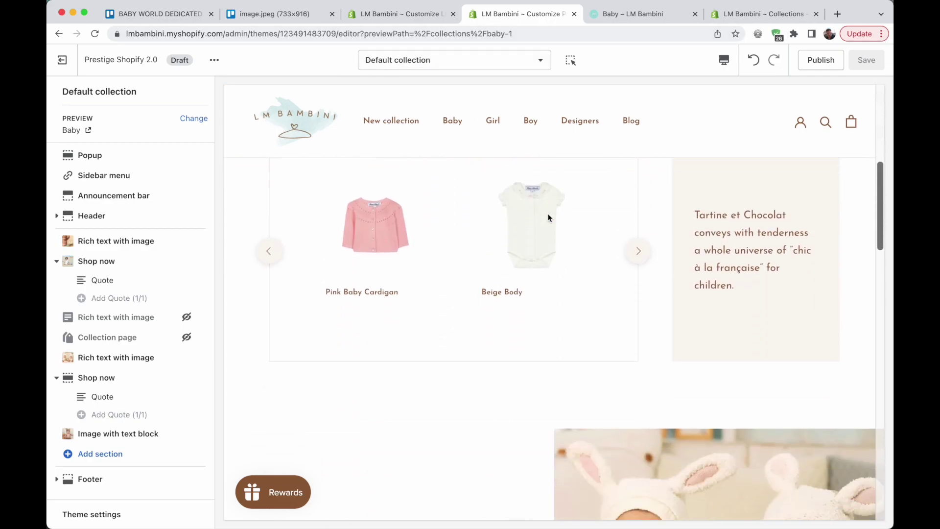
scroll(548, 217, up, 6)
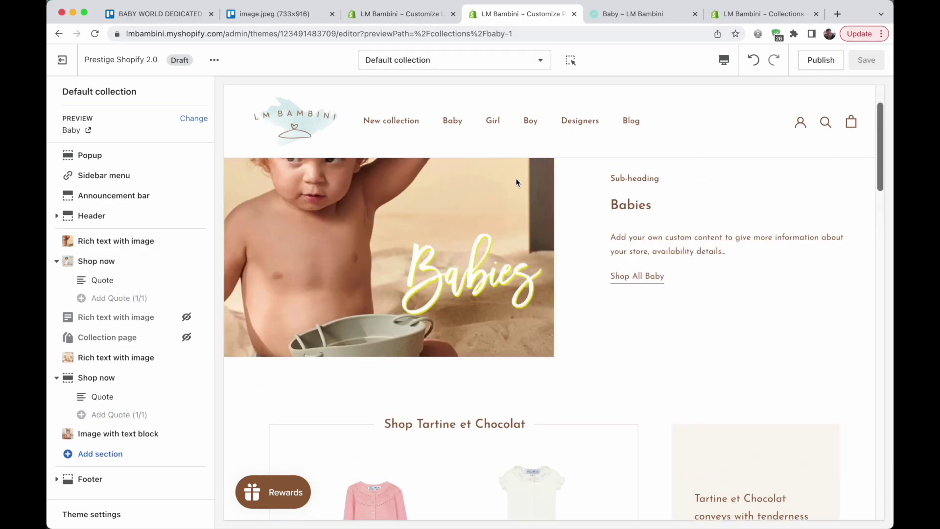
click(421, 61)
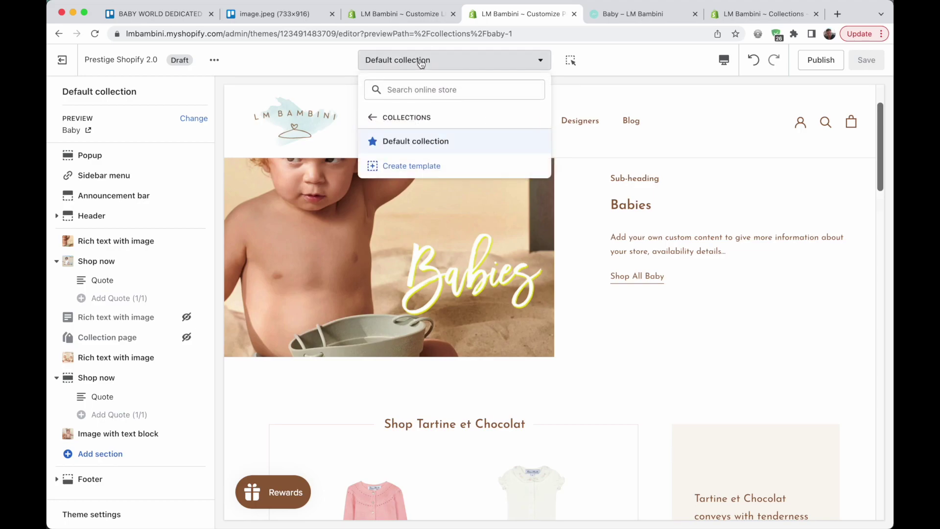
click(480, 97)
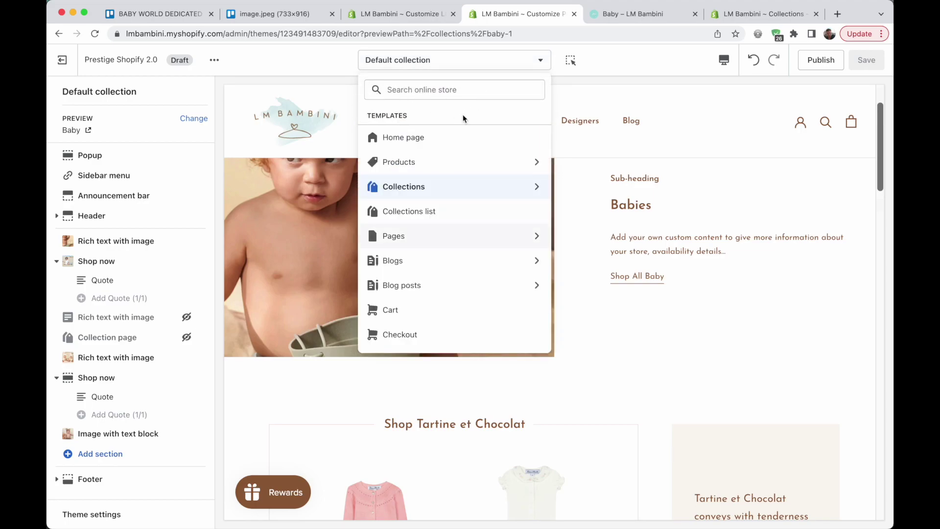
click(419, 60)
click(426, 60)
click(535, 188)
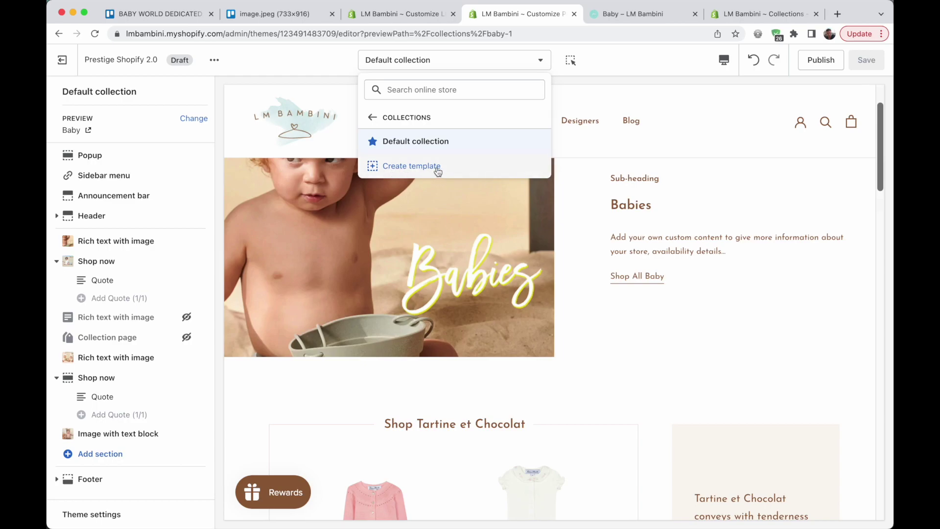
Step: Switch to the live LM Bambini Prestige theme's editor and view its available collection templates
click(416, 21)
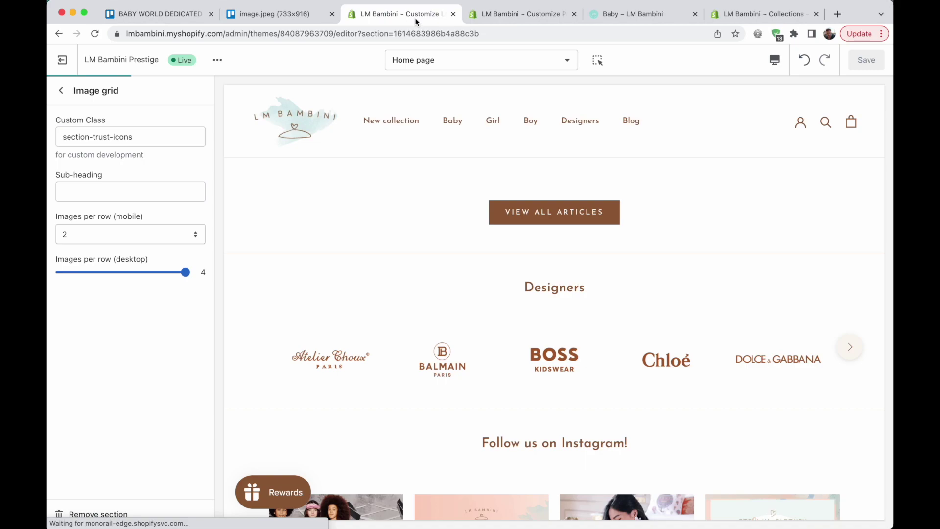
click(479, 60)
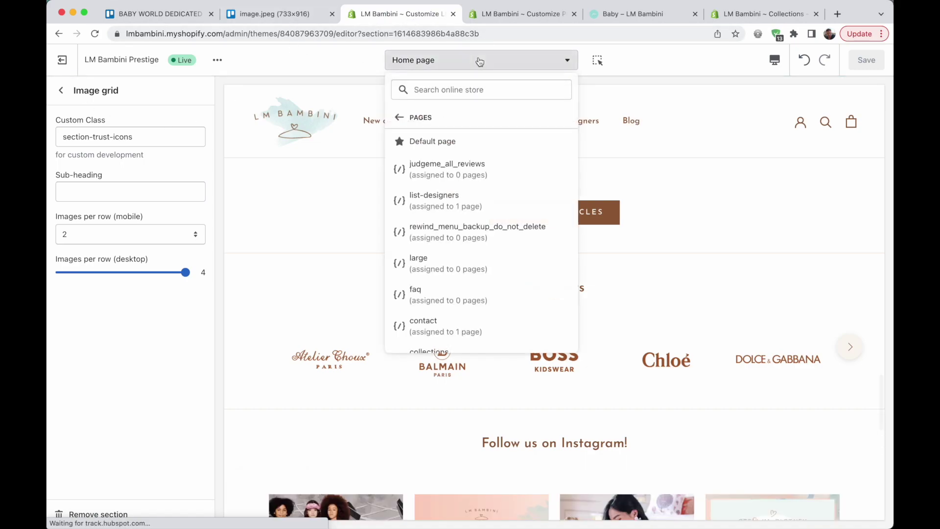
click(400, 117)
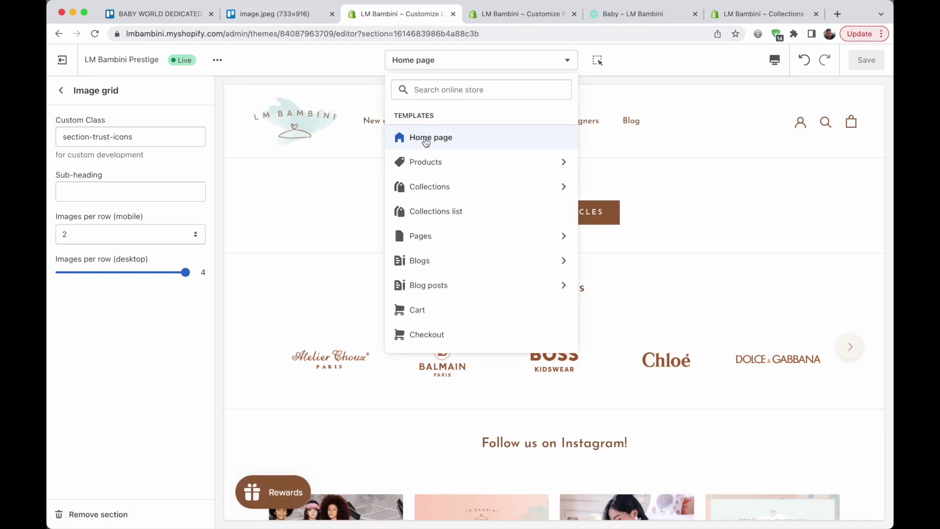
click(561, 187)
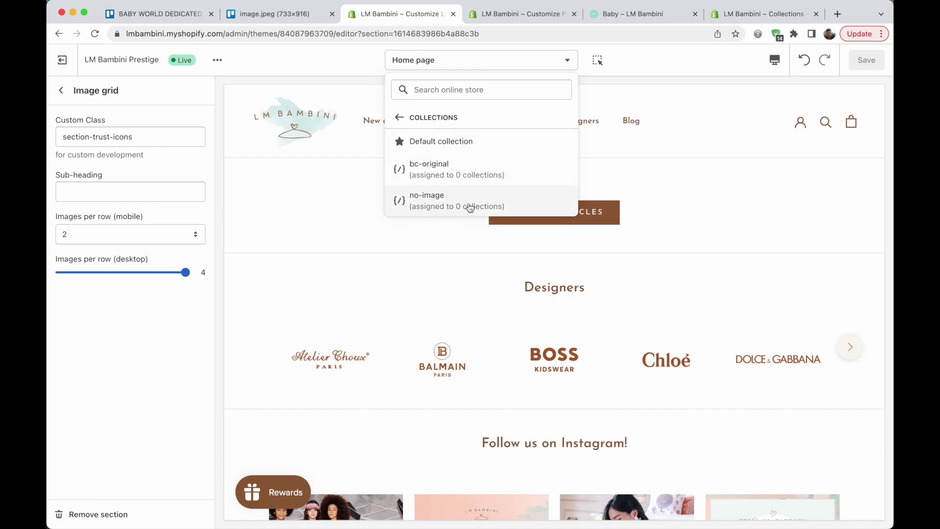
Step: View the page templates available in the live LM Bambini Prestige theme
click(399, 117)
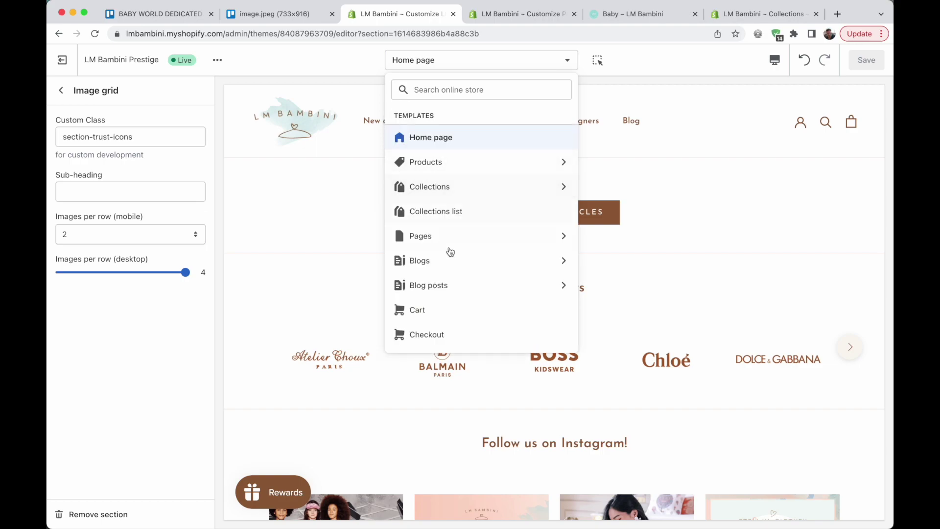
click(564, 237)
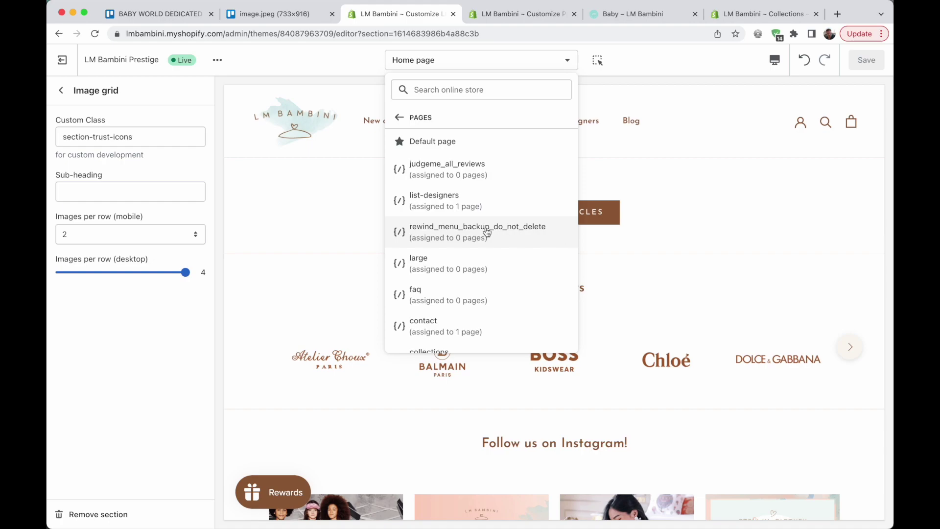
scroll(486, 232, down, 1)
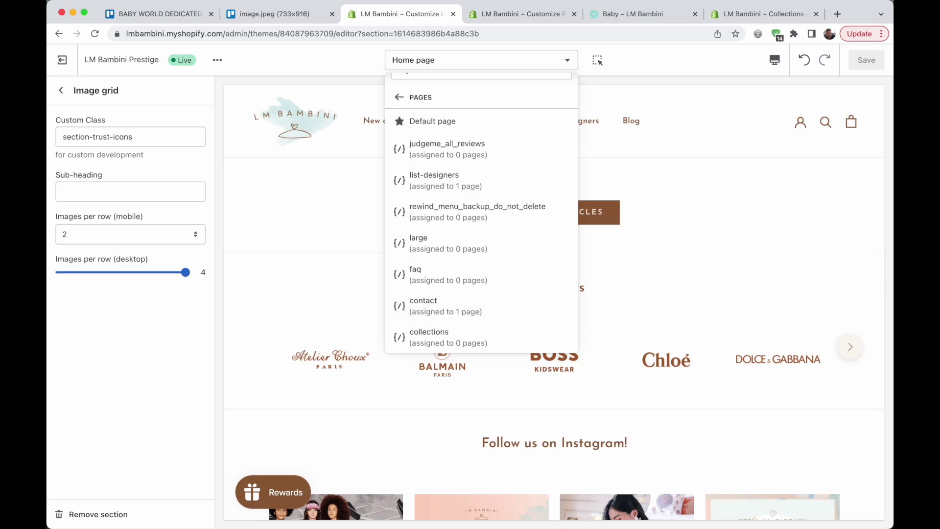
Step: In the store admin, filter the pages for "Contact", open the Contact Us page and view its theme template options
click(744, 15)
click(68, 322)
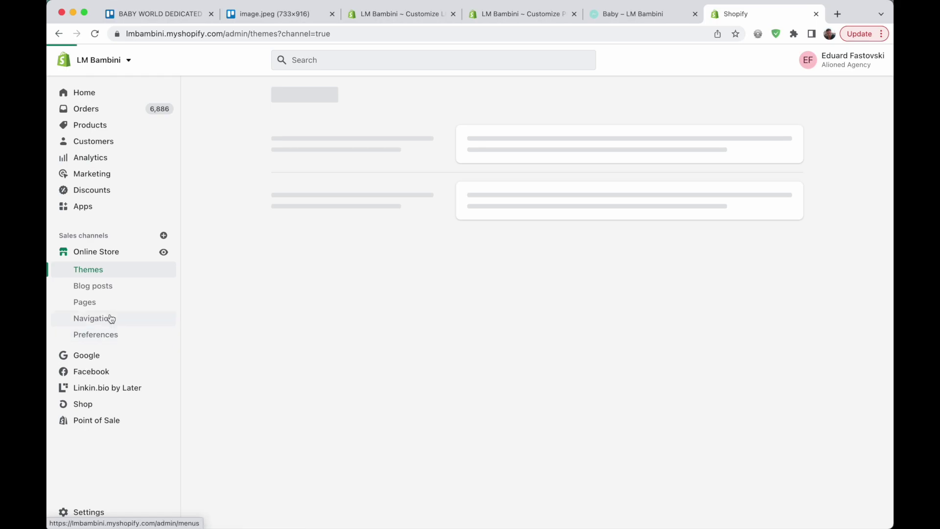
click(110, 304)
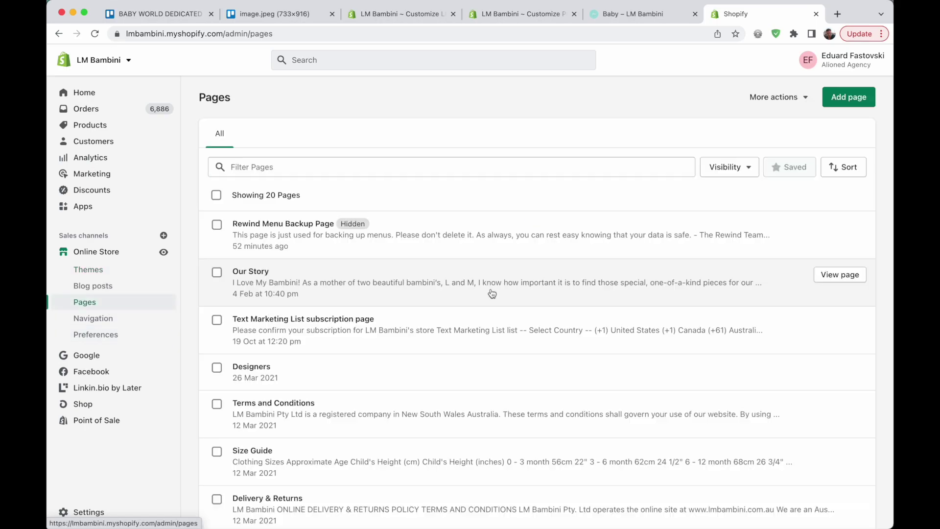
click(314, 174)
text(Contact)
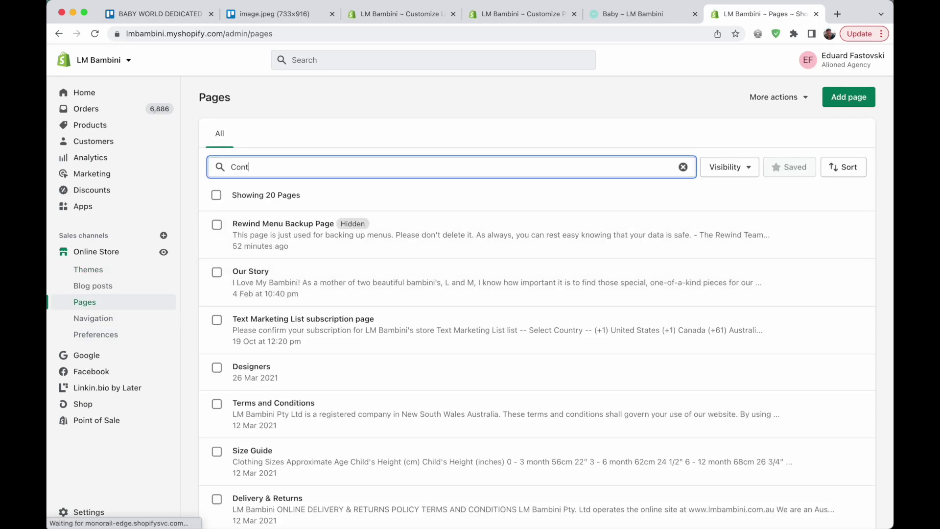
click(257, 378)
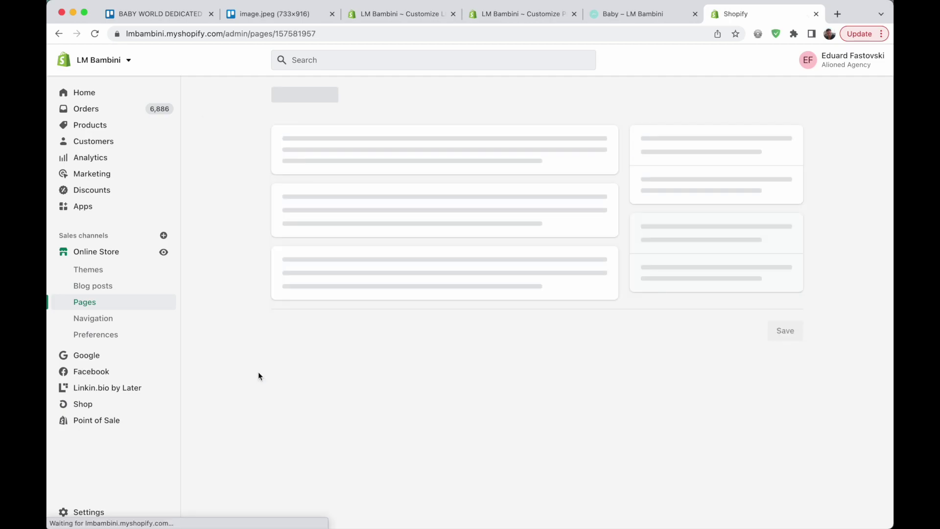
click(672, 305)
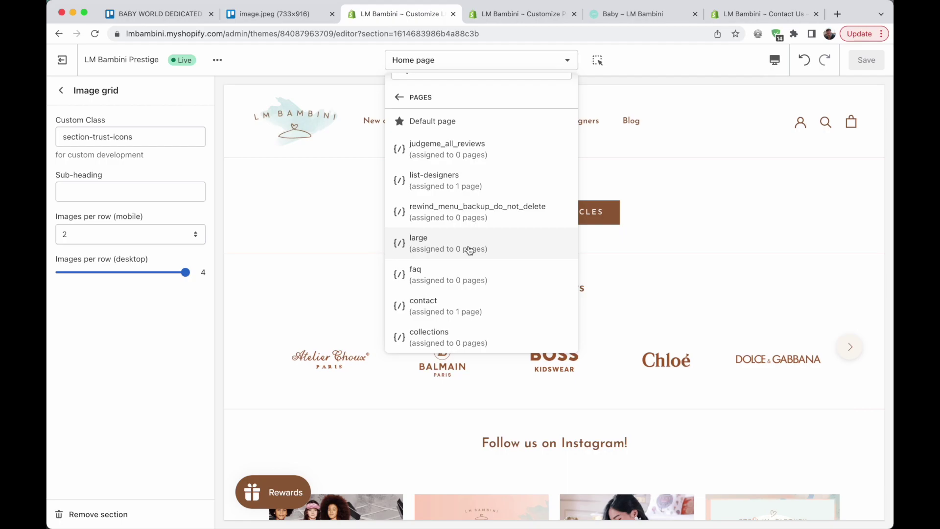
Step: Review the live theme's list of page templates again and return to the overview of template types
scroll(469, 250, up, 1)
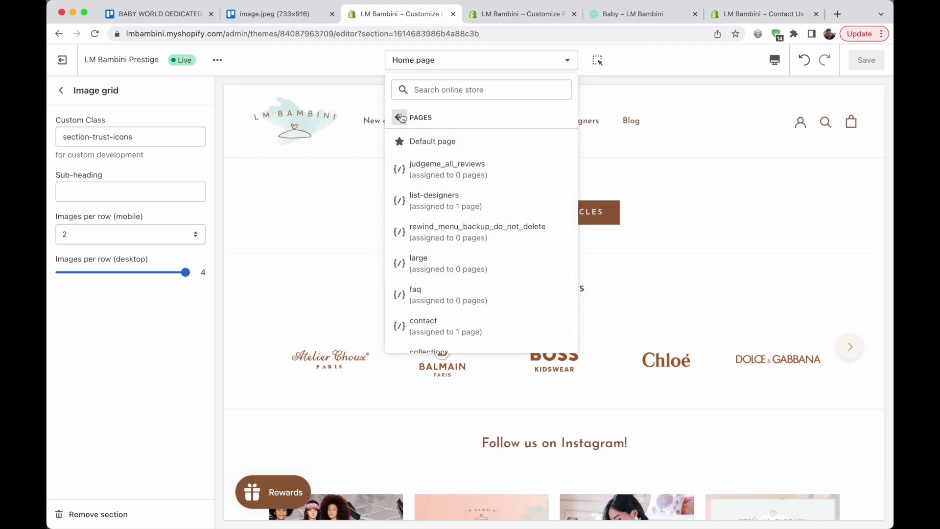
scroll(481, 259, down, 1)
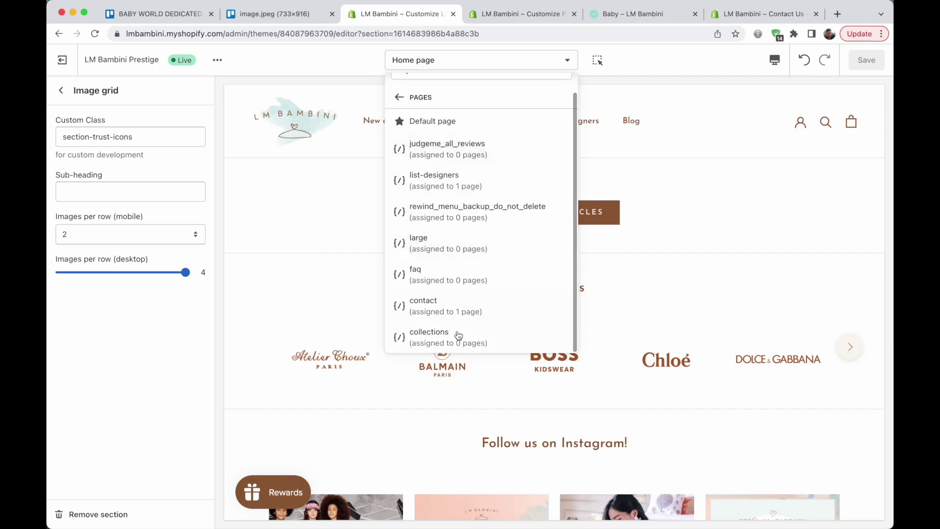
click(405, 103)
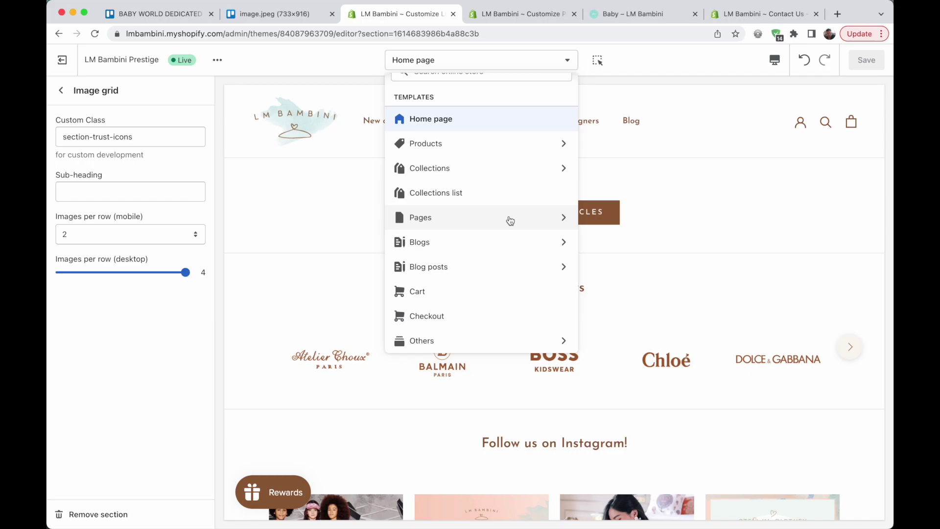
Step: In the Prestige Shopify 2.0 draft, create a collection template named "Baby Collection" based on Default collection
click(512, 14)
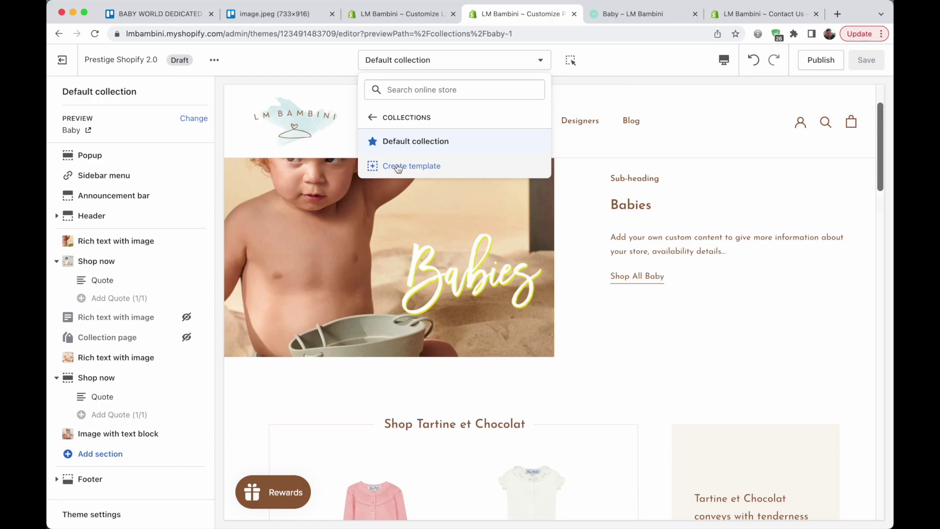
click(386, 166)
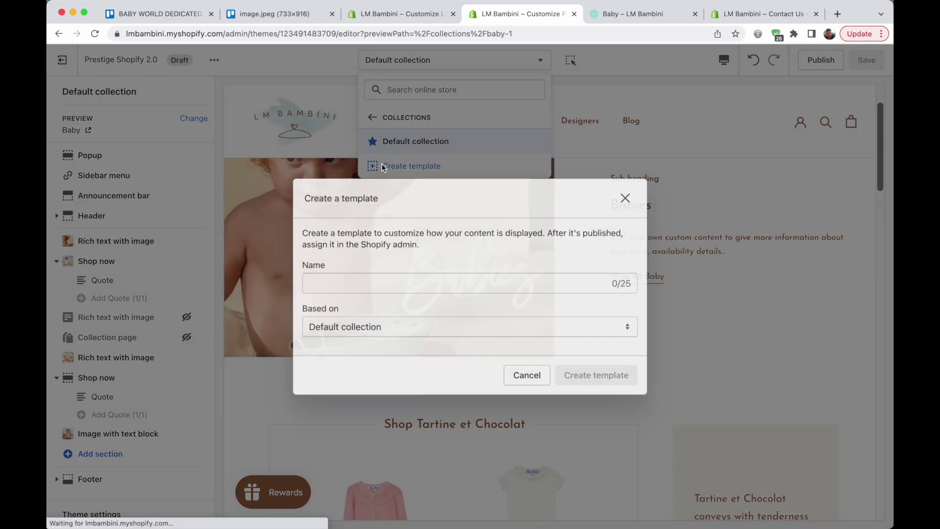
click(365, 281)
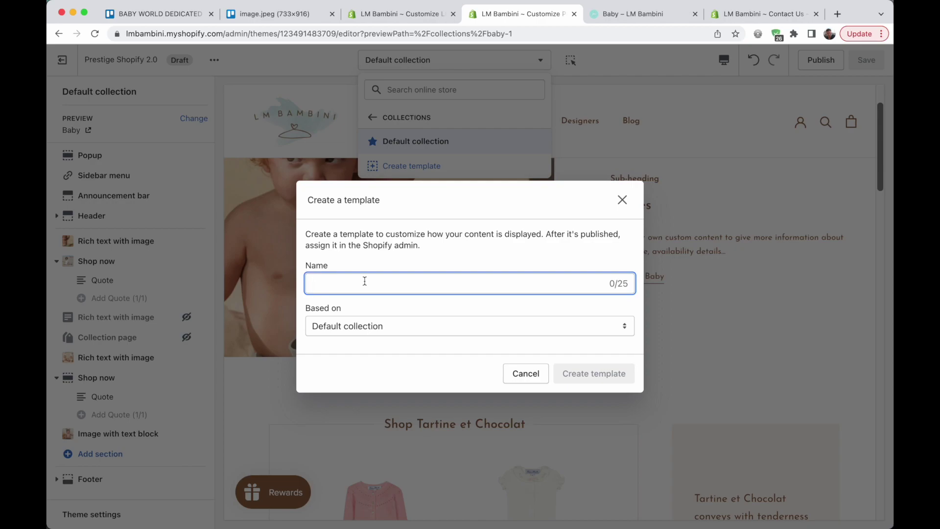
text(Baby co)
key(BackSpace)
key(BackSpace)
text(Collection)
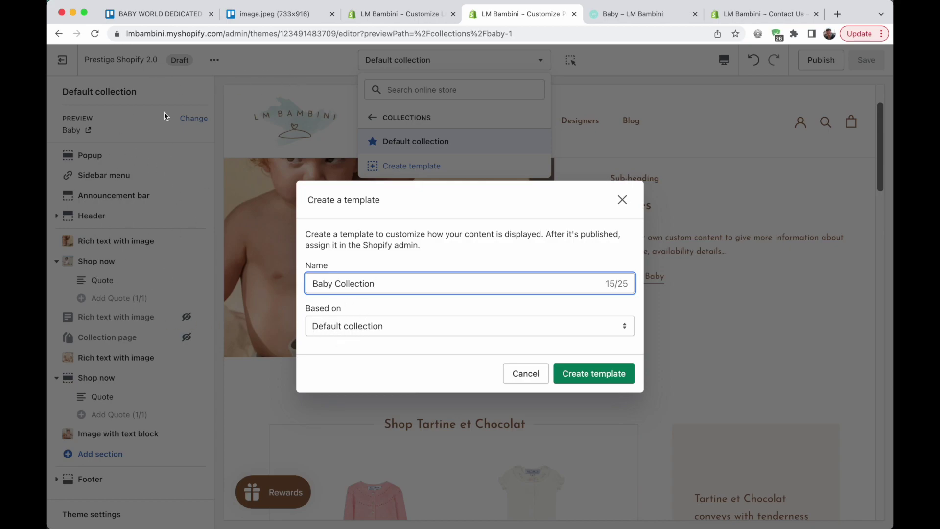
click(617, 380)
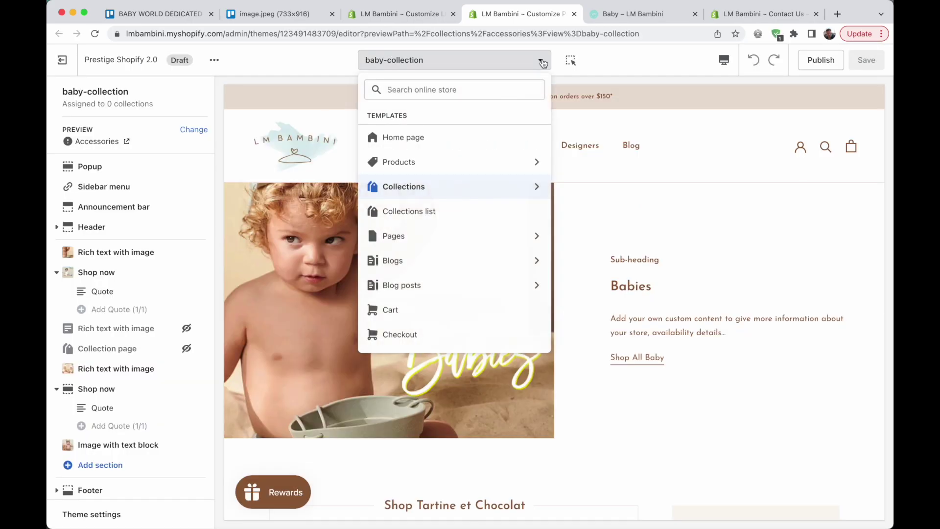
Step: Open the Default collection template and remove its Babies Rich text with image section and the first Shop now section
click(461, 181)
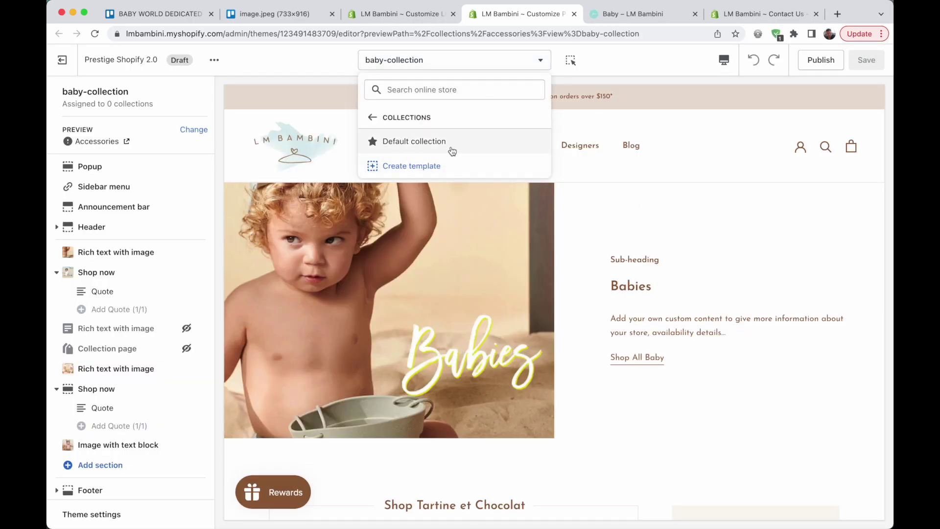
click(409, 145)
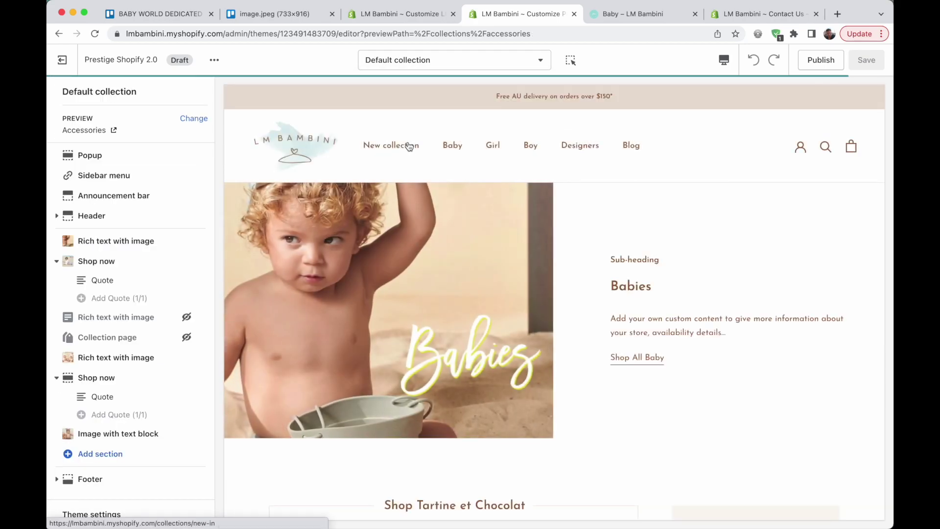
click(132, 242)
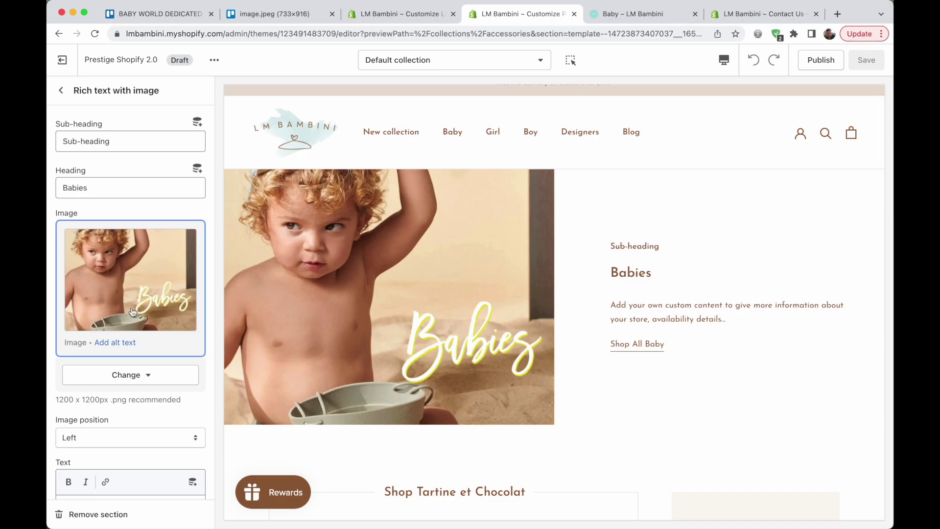
click(97, 514)
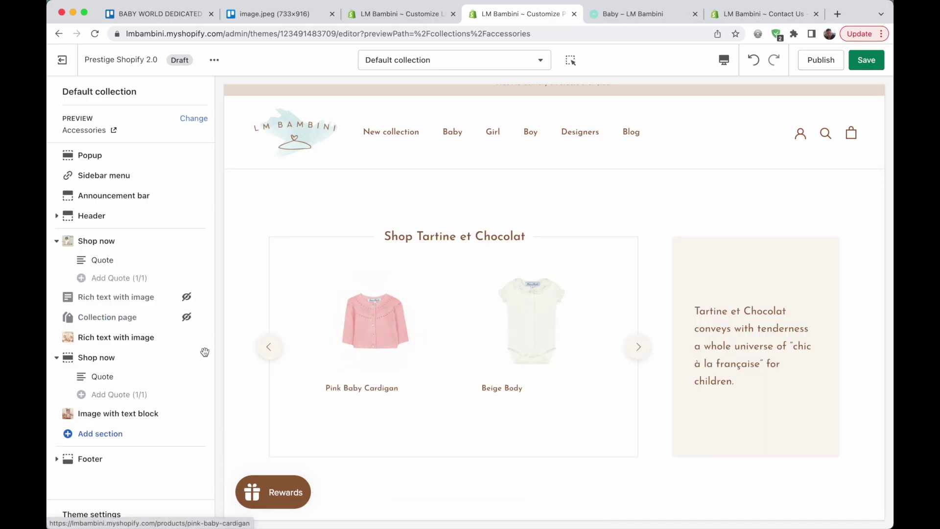
click(98, 240)
click(98, 514)
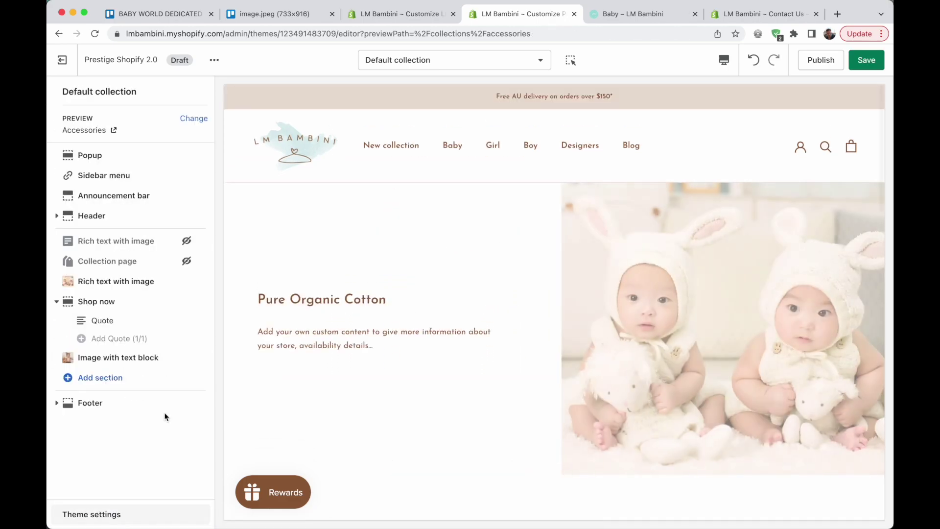
Step: Unhide the Collection page section in the Default collection template and save the changes
click(187, 261)
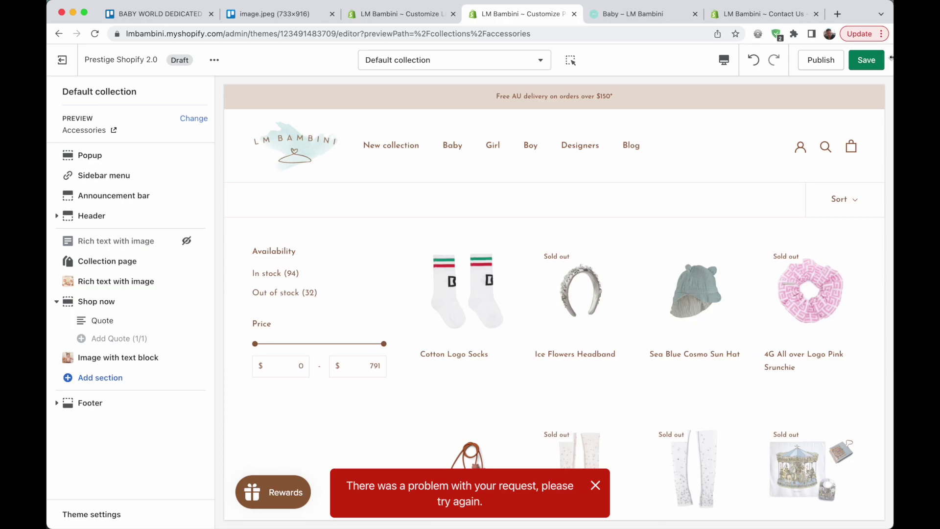
click(869, 60)
Step: Switch the editor to the baby-collection template to compare its layout with the Default collection
click(439, 63)
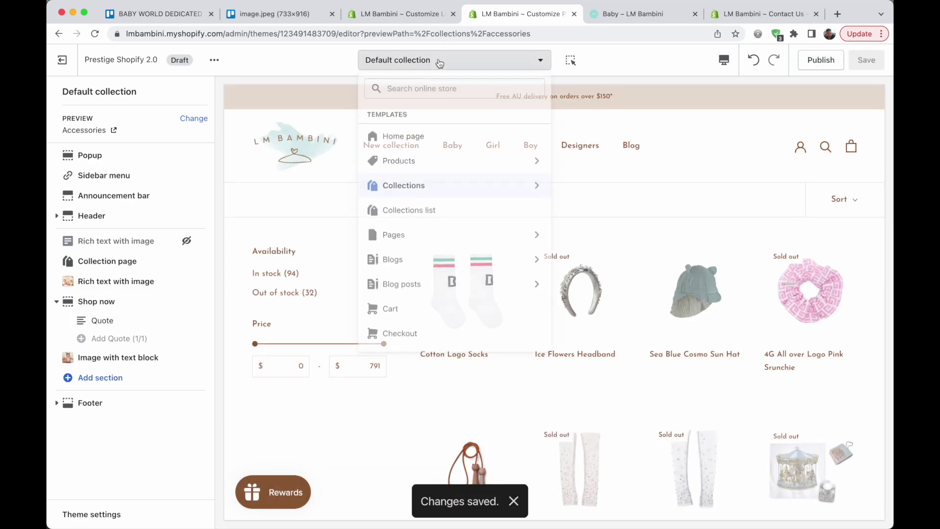
click(535, 186)
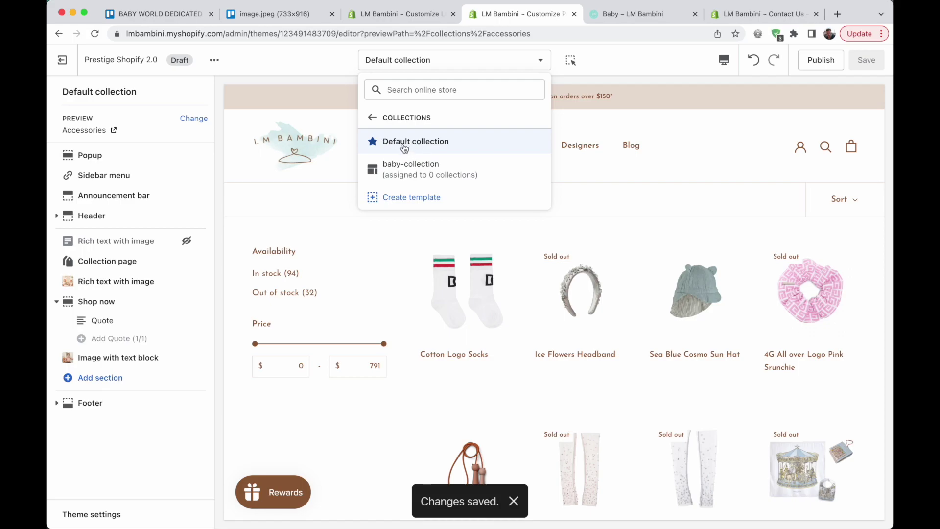
click(429, 174)
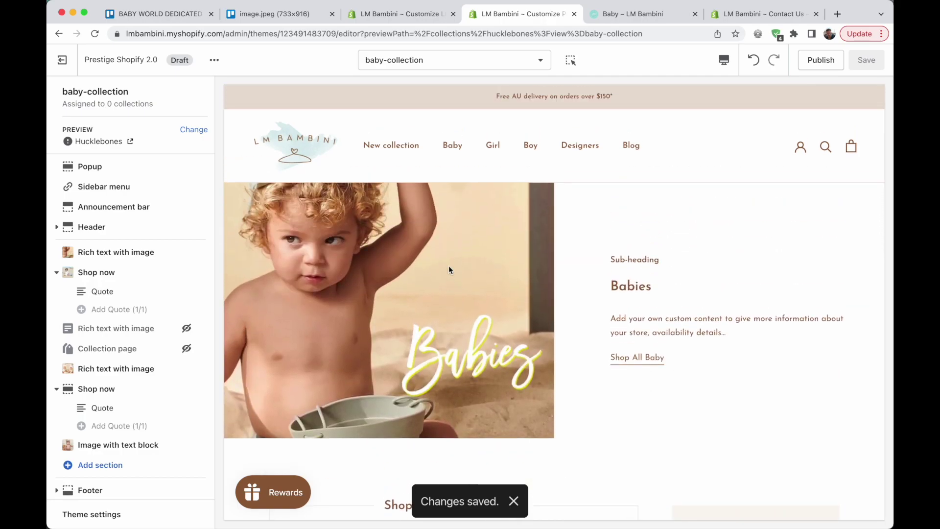
Step: Open the Baby collection in the store admin and check which theme templates can be assigned to it
click(742, 16)
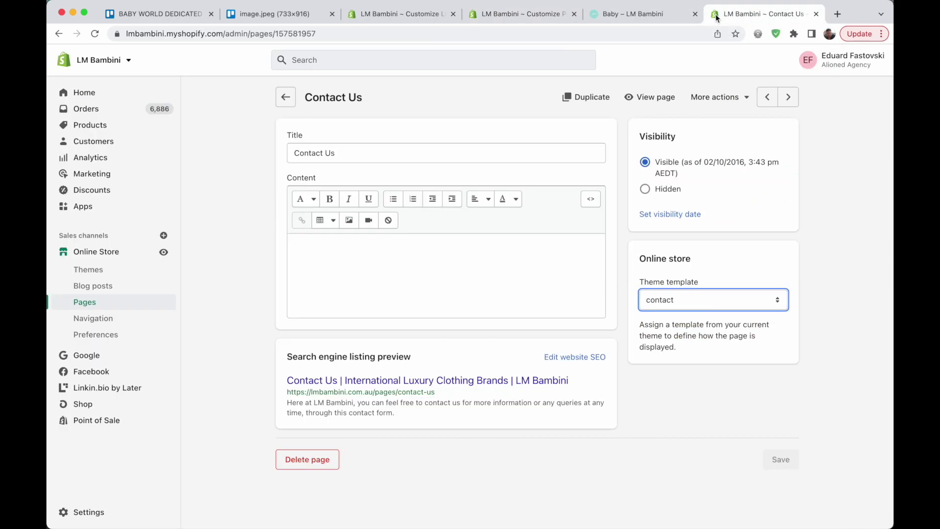
click(88, 126)
click(94, 173)
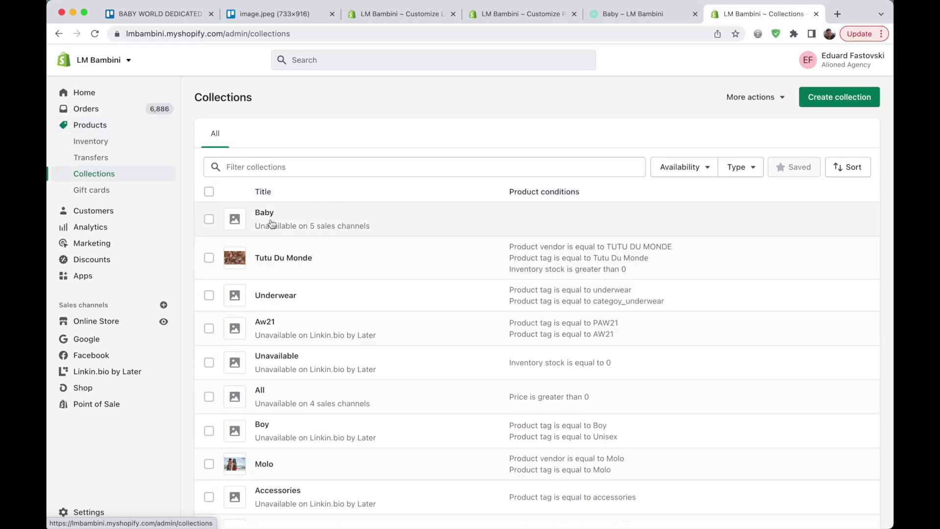
click(265, 212)
scroll(728, 397, down, 2)
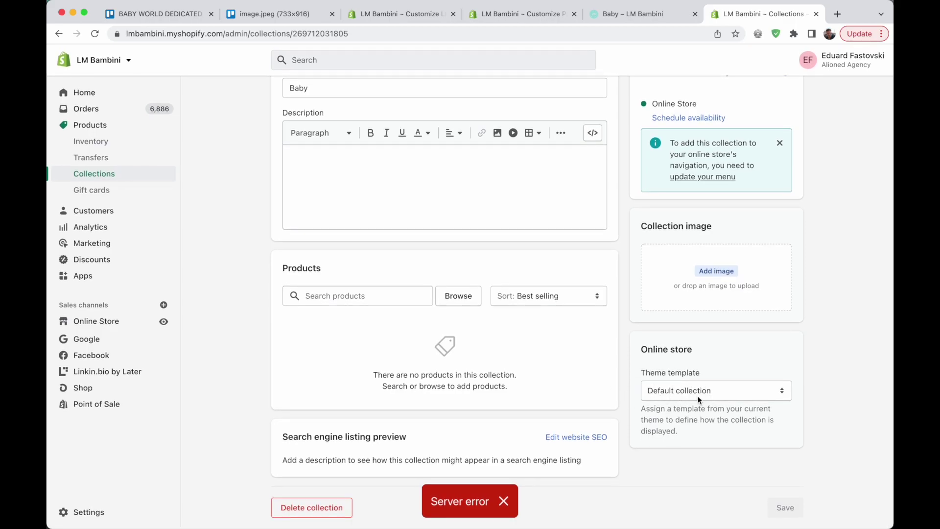
click(741, 392)
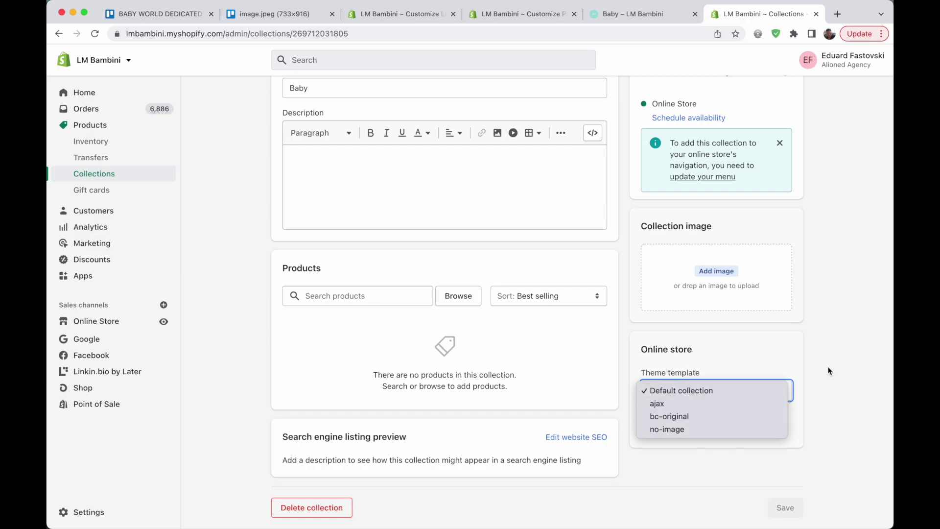
click(805, 371)
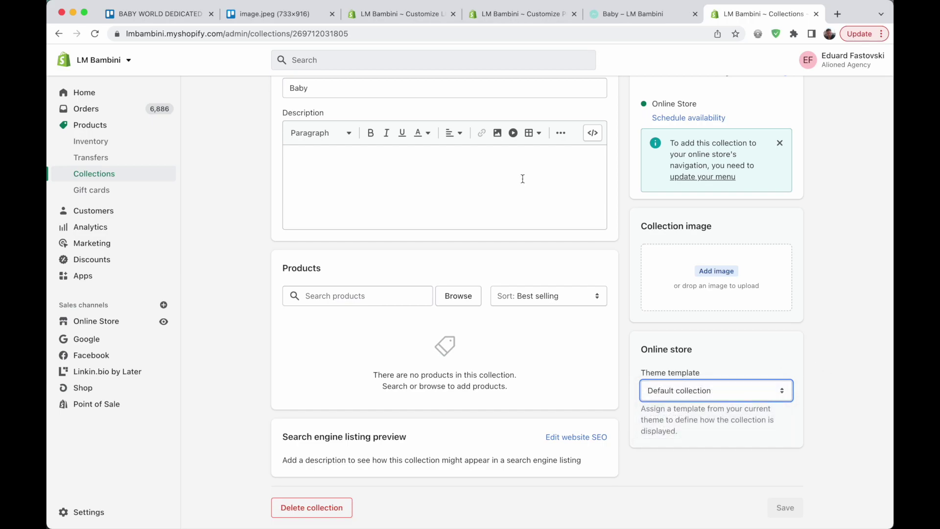
Step: Open the Ed Codes channel's Shopify 2.0 Templates Tutorial on YouTube and view its product page examples chapter and description
click(837, 14)
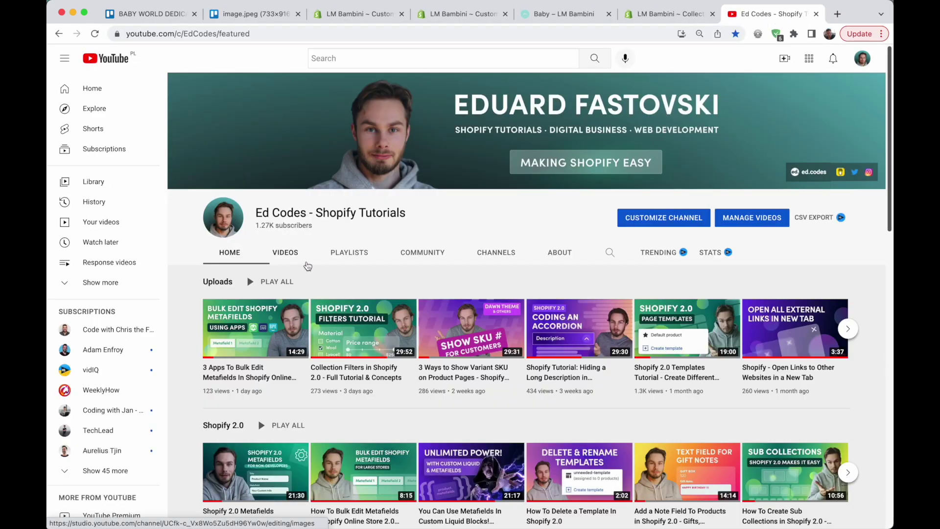
click(291, 254)
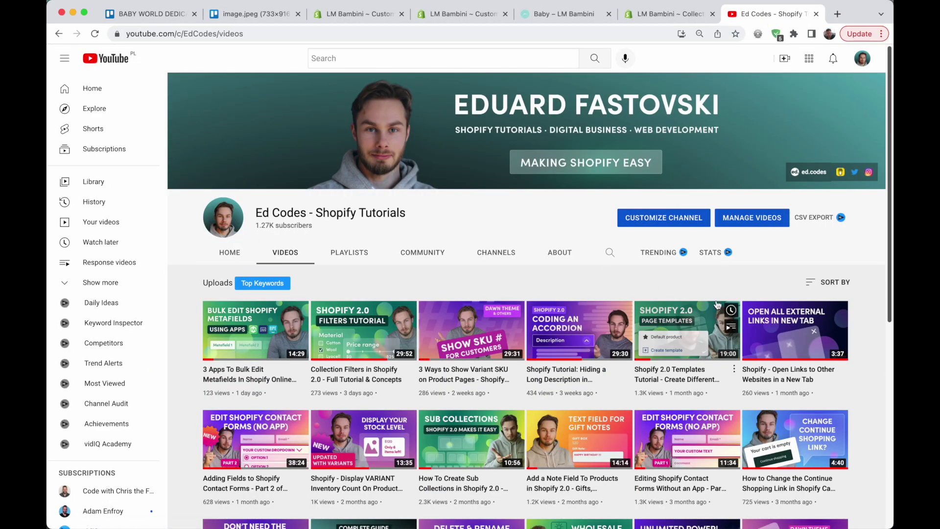
click(675, 375)
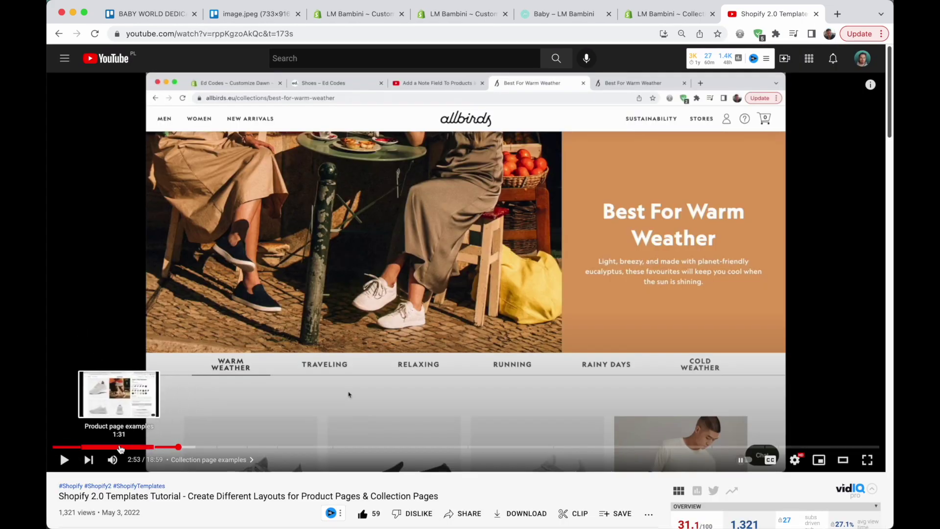
click(122, 446)
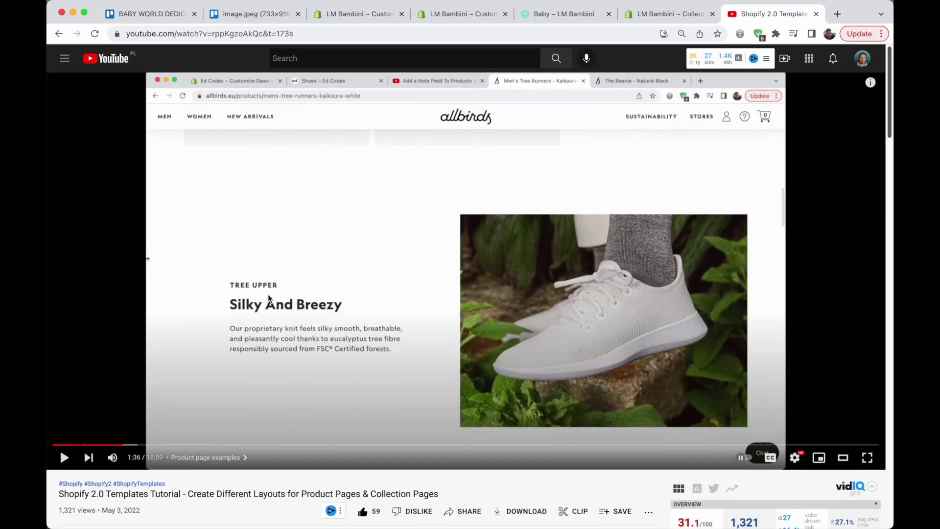
scroll(271, 299, down, 2)
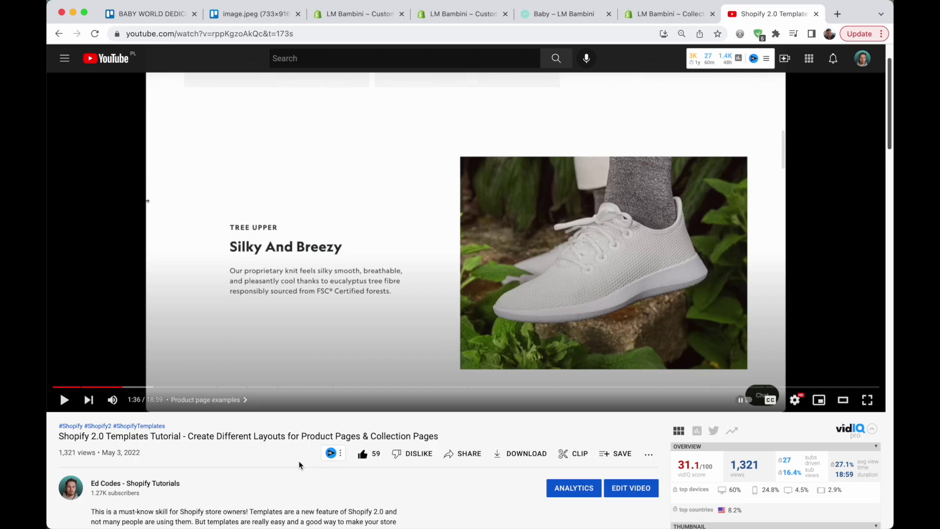
Step: Highlight the title of the Shopify 2.0 Templates Tutorial video below the player
scroll(299, 464, up, 1)
drag(59, 456, 284, 457)
click(332, 457)
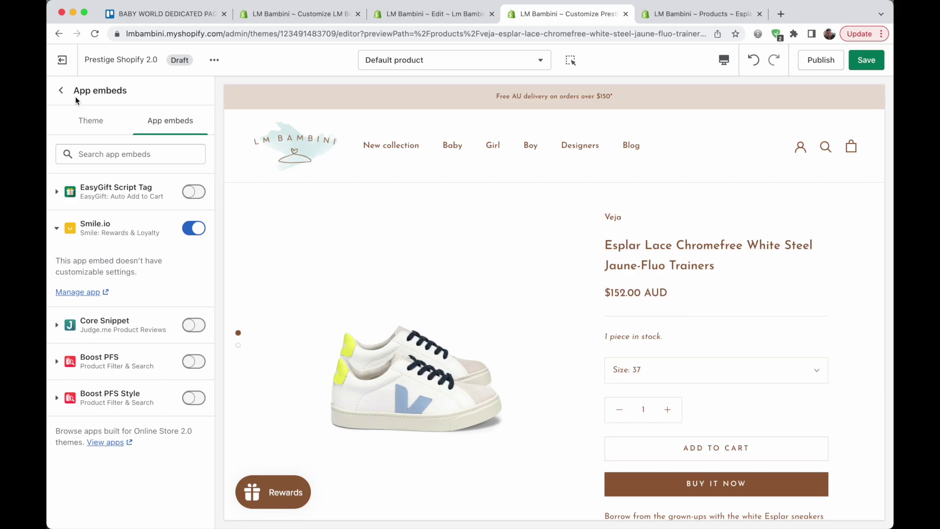
Step: Open theme.liquid in the LM Bambini Prestige theme code and highlight the smile-initializer include and the closing body tag
click(440, 18)
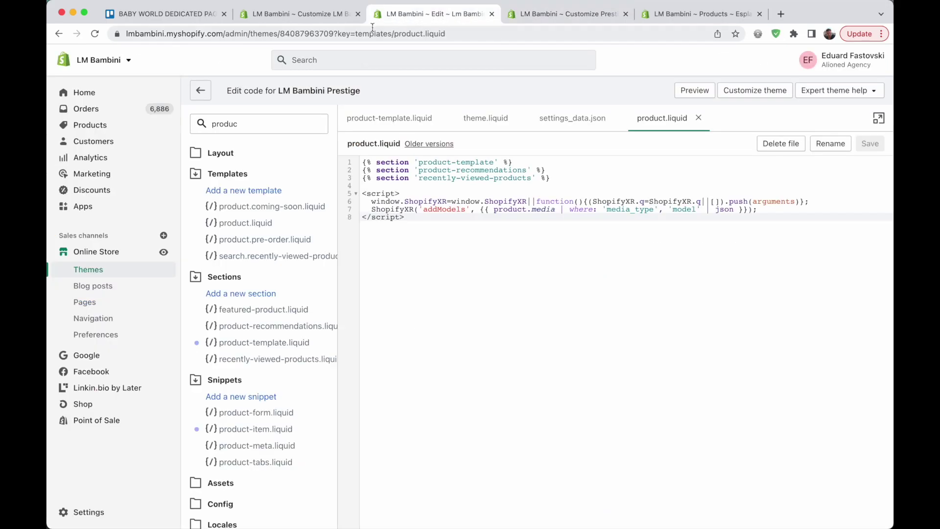
click(487, 121)
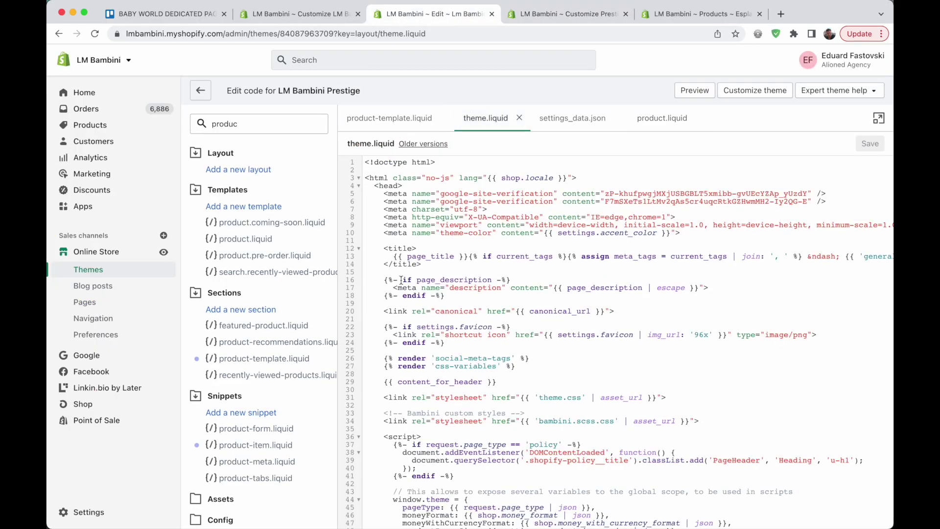
scroll(401, 280, down, 20)
scroll(381, 256, left, 2)
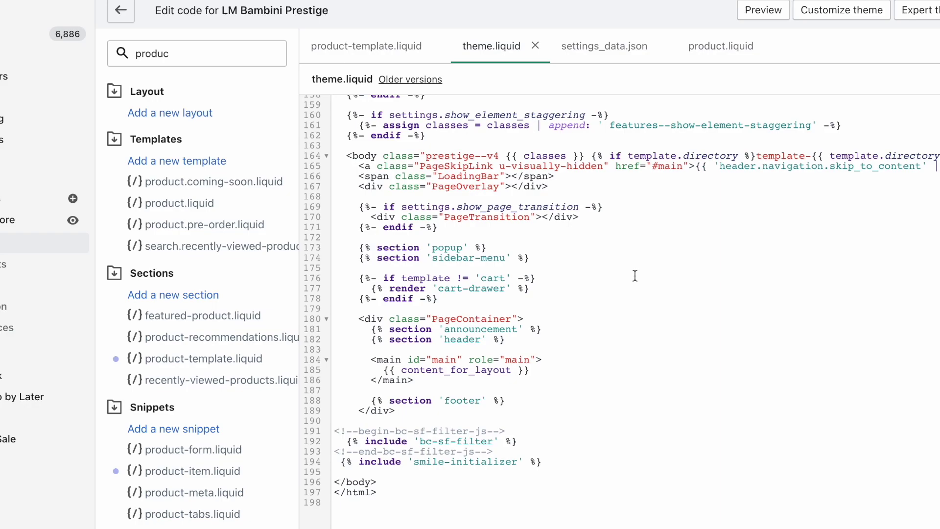
click(567, 463)
click(375, 461)
click(335, 461)
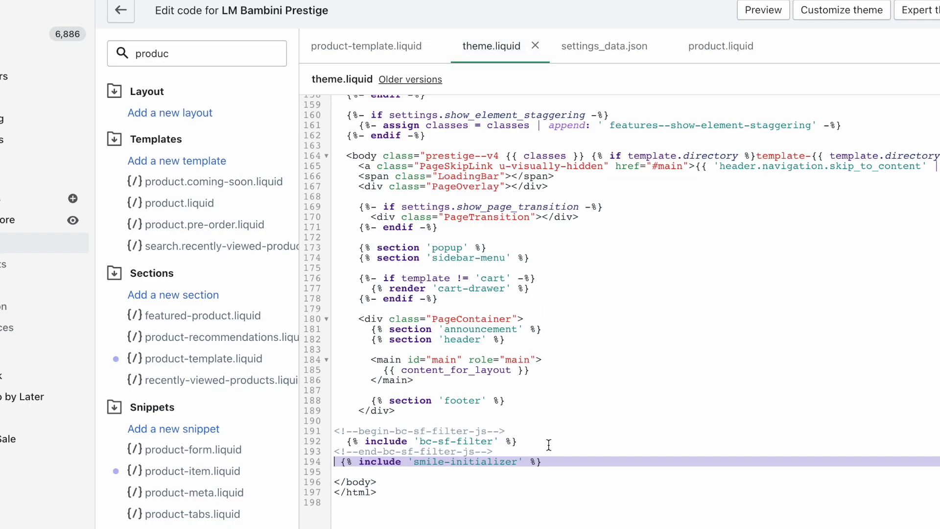
drag(377, 481, 328, 489)
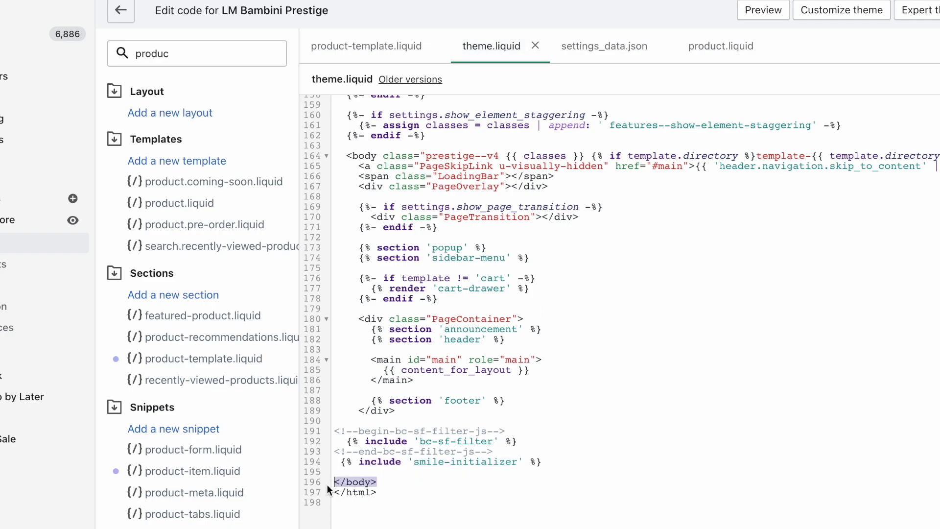
Step: Inspect the bc-sf-filter, judgeme_core and bc-sf-filter-style app includes in theme.liquid
click(559, 442)
drag(559, 442, 327, 433)
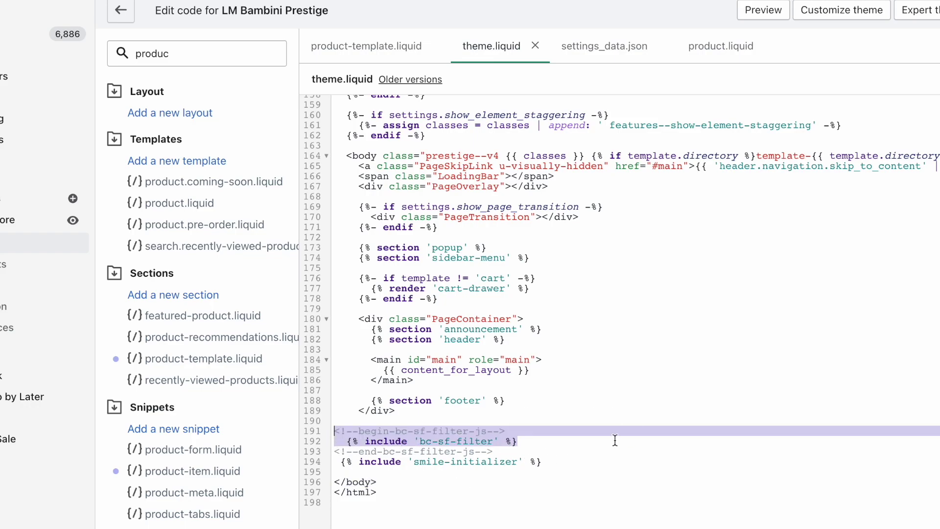
scroll(615, 441, up, 15)
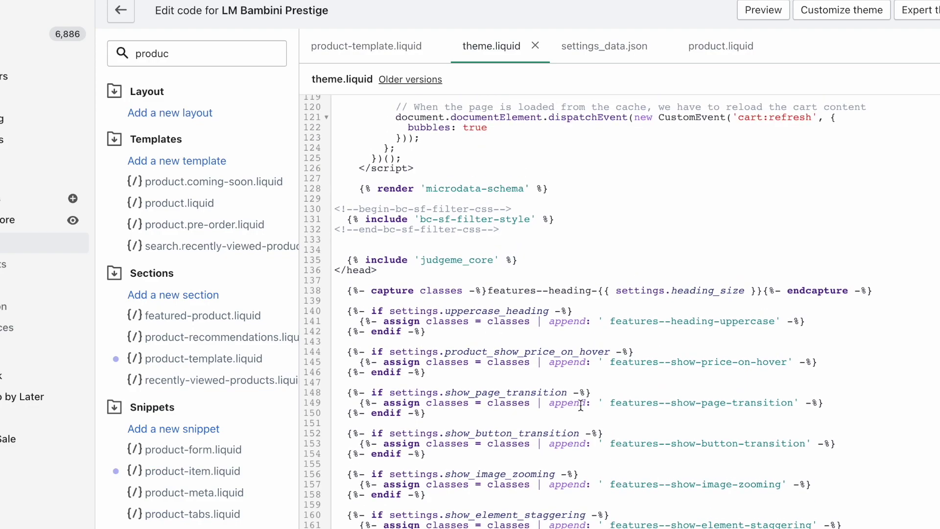
drag(519, 259, 337, 258)
click(567, 261)
scroll(554, 295, up, 3)
drag(554, 299, 420, 301)
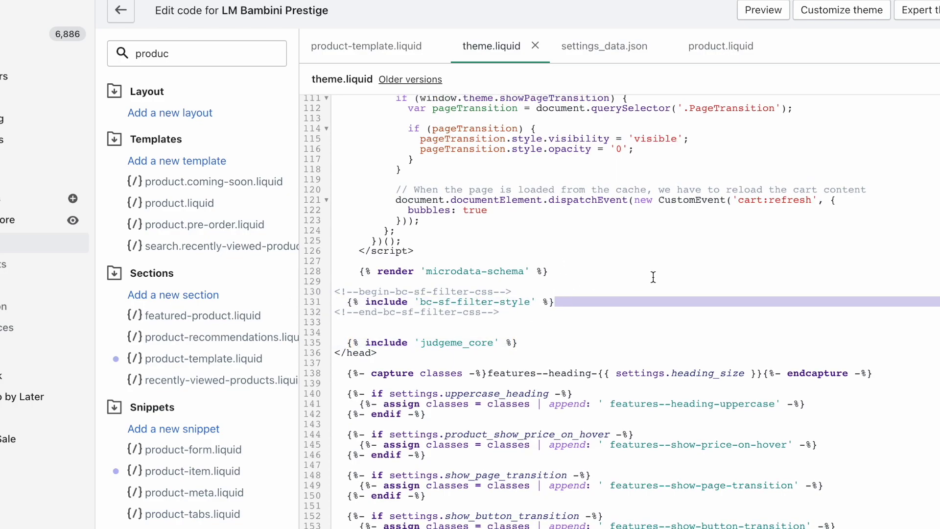
click(671, 276)
Step: Examine the theme.liquid code from the head scripts down to the closing body tag
scroll(671, 277, up, 10)
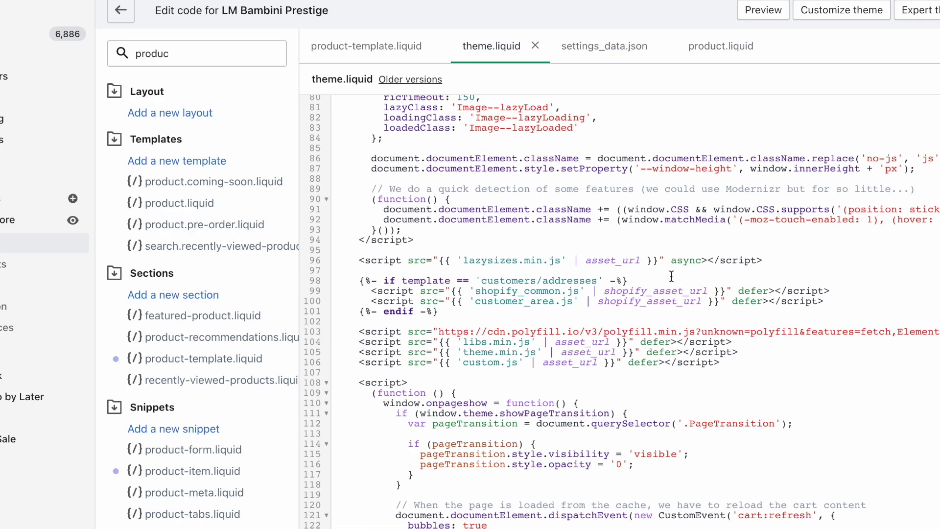
scroll(671, 276, down, 7)
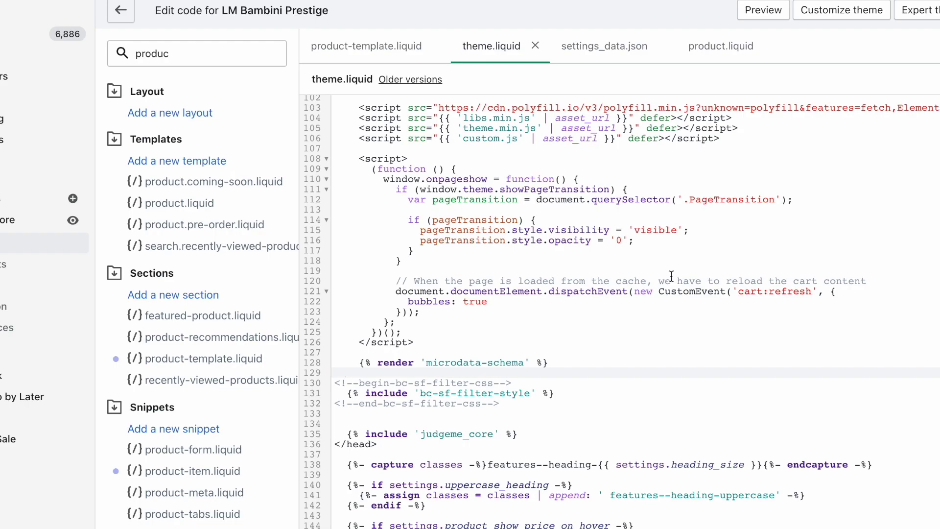
scroll(671, 276, down, 10)
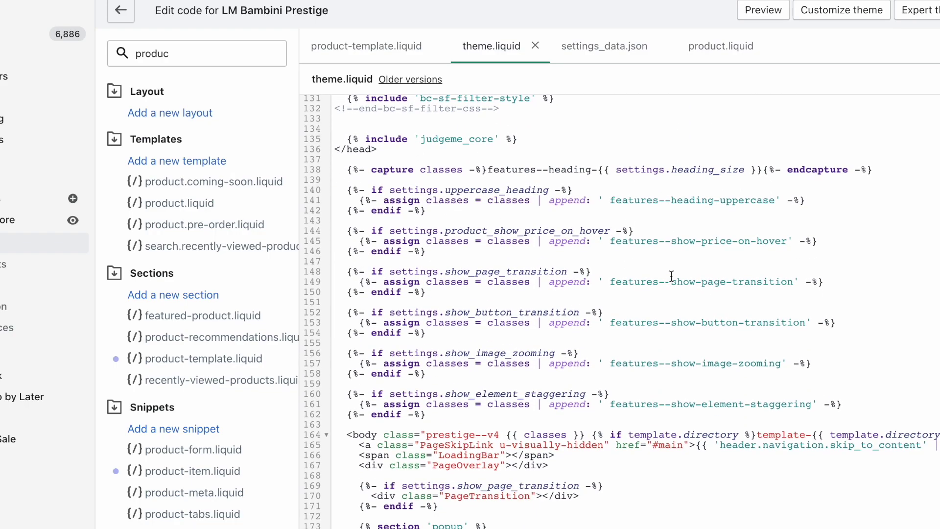
scroll(671, 276, down, 9)
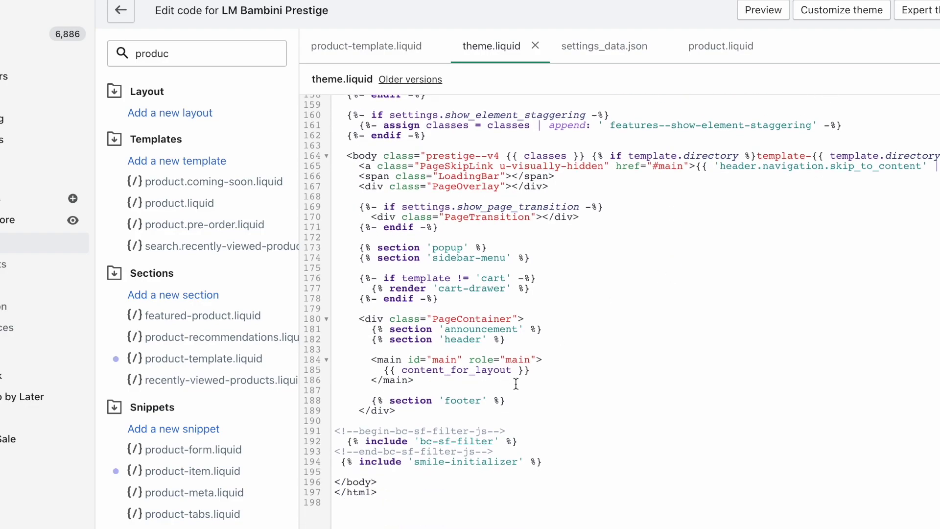
scroll(515, 383, up, 14)
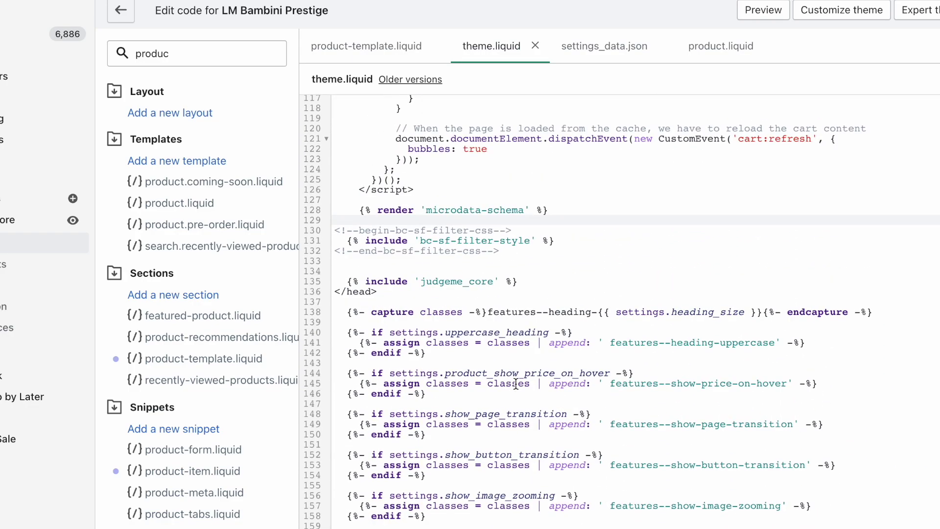
scroll(516, 383, down, 14)
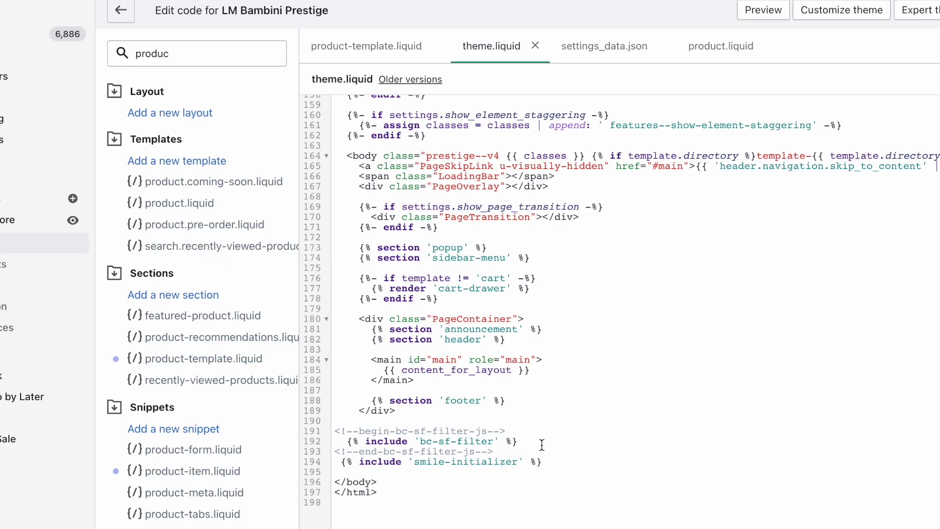
Step: Highlight the smile-initializer and bc-sf-filter include lines above the closing body tag in theme.liquid
drag(571, 466, 301, 471)
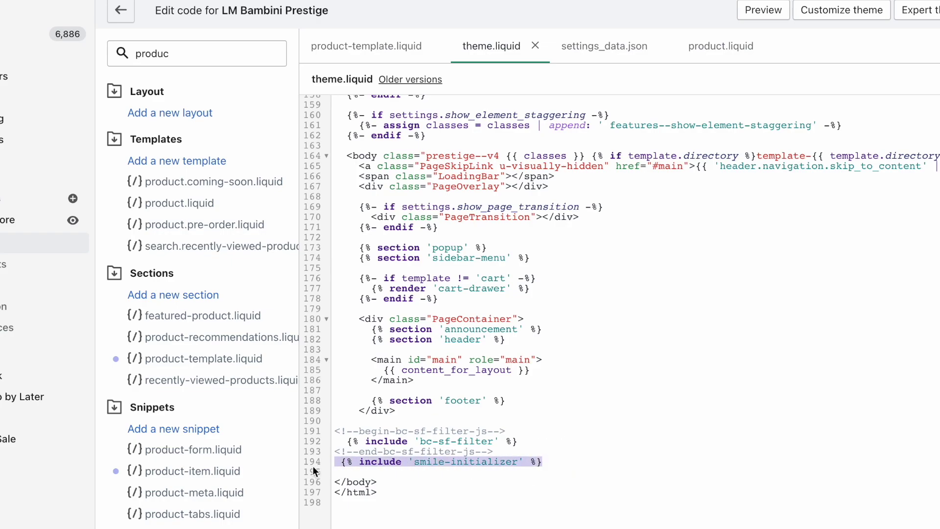
click(596, 466)
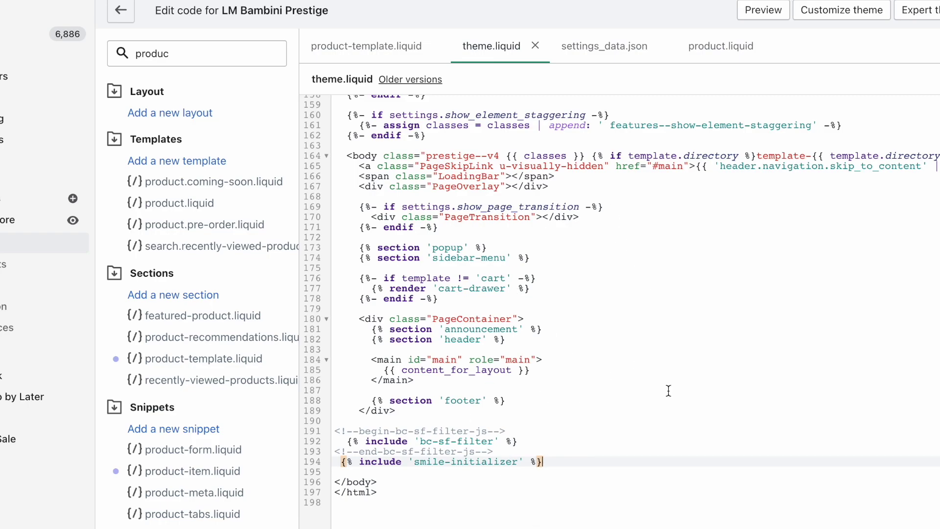
drag(494, 451, 470, 450)
drag(562, 459, 340, 434)
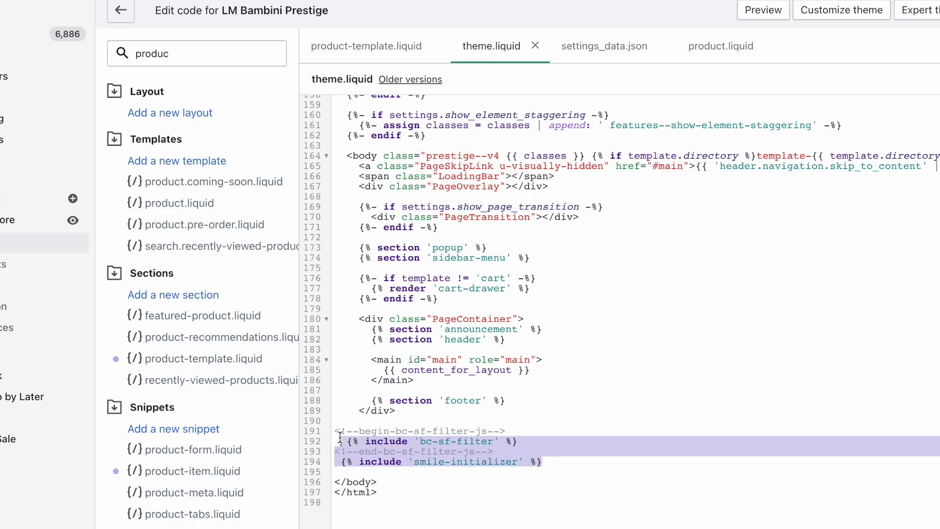
click(580, 451)
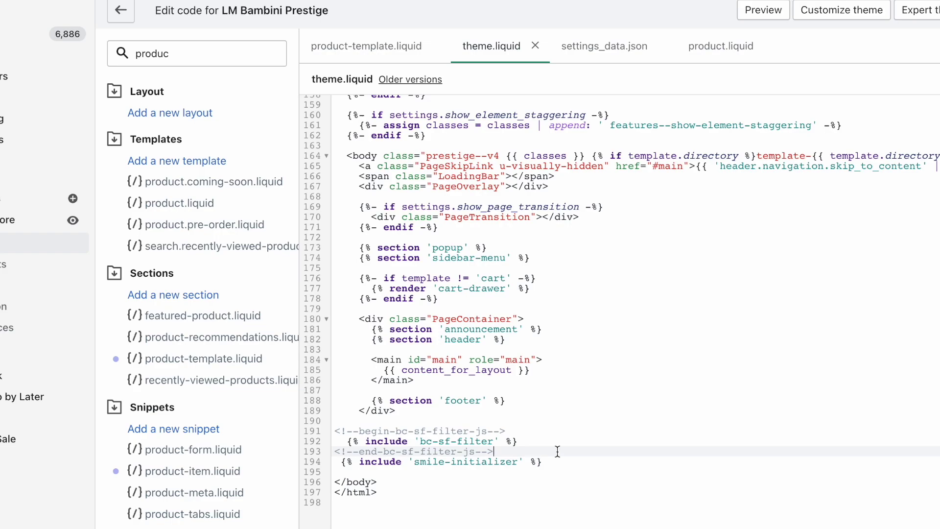
drag(586, 461, 313, 433)
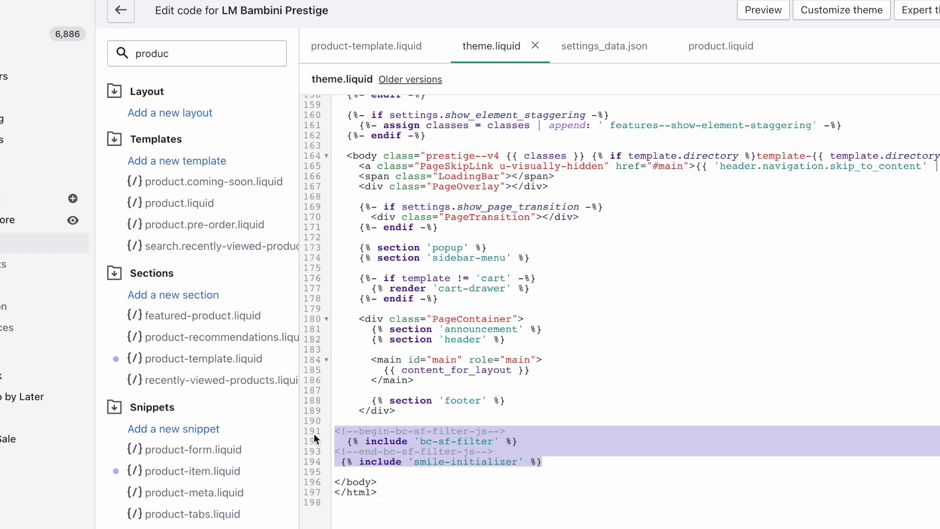
click(604, 459)
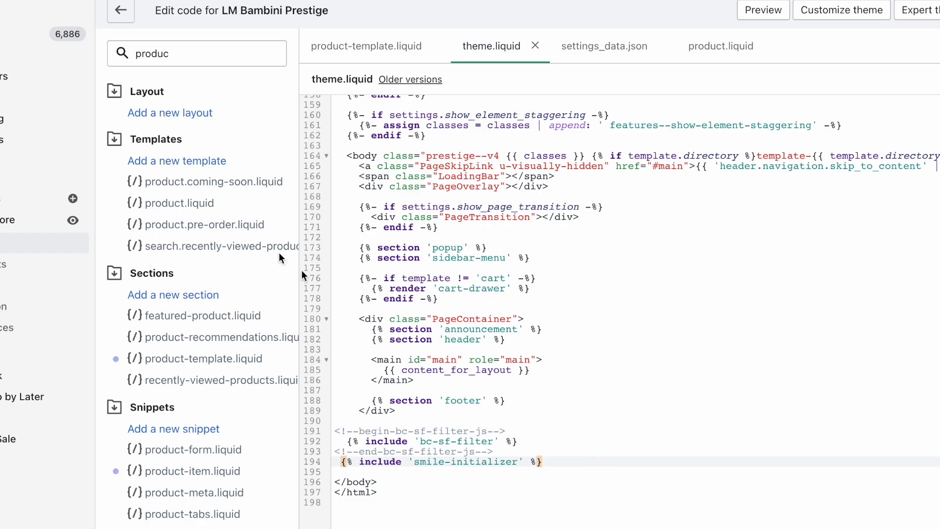
drag(558, 462, 304, 455)
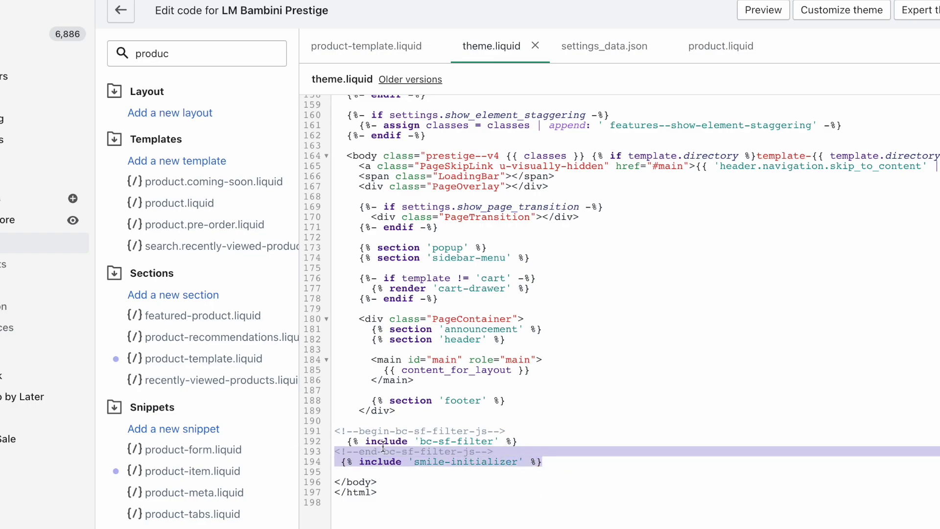
click(625, 432)
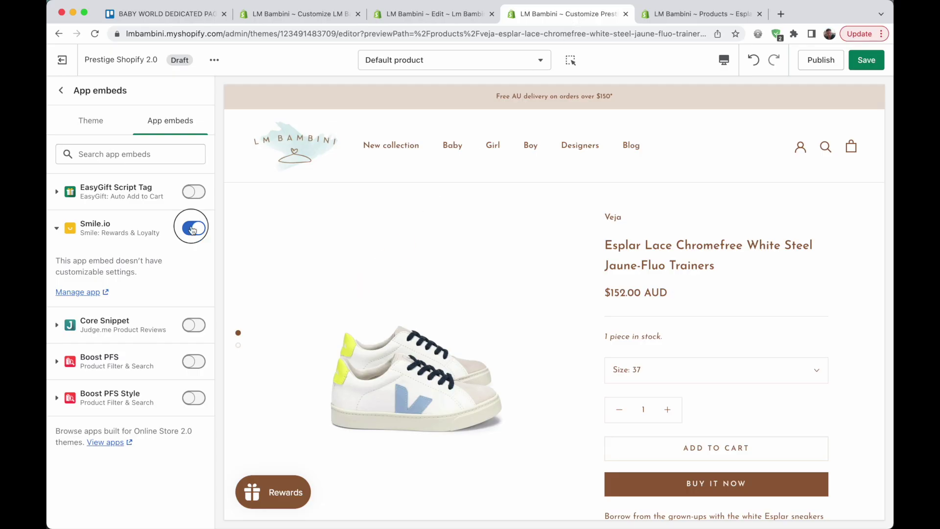
Step: Turn the Smile.io app embed off and back on in the Prestige Shopify 2.0 draft
click(193, 228)
click(193, 228)
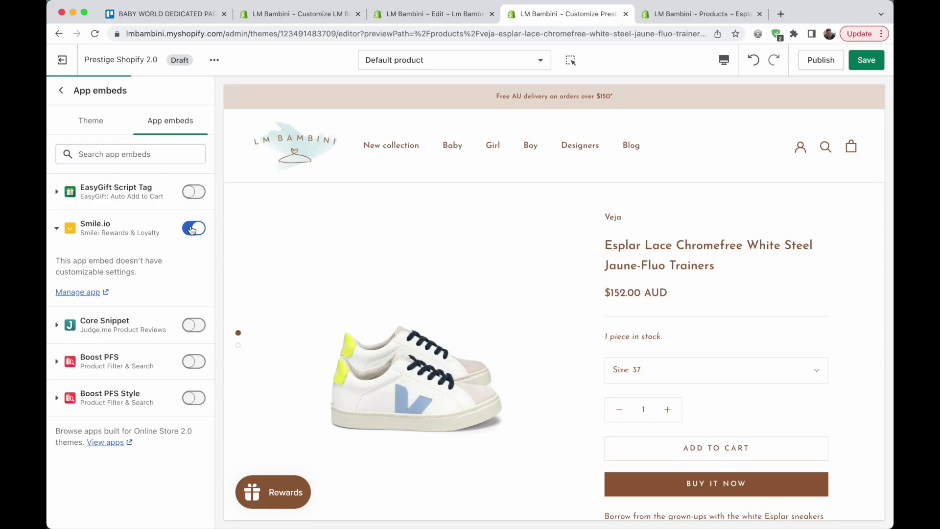
Step: Reopen the app embeds from the draft's theme settings and enable Judge.me's Core Snippet
click(62, 90)
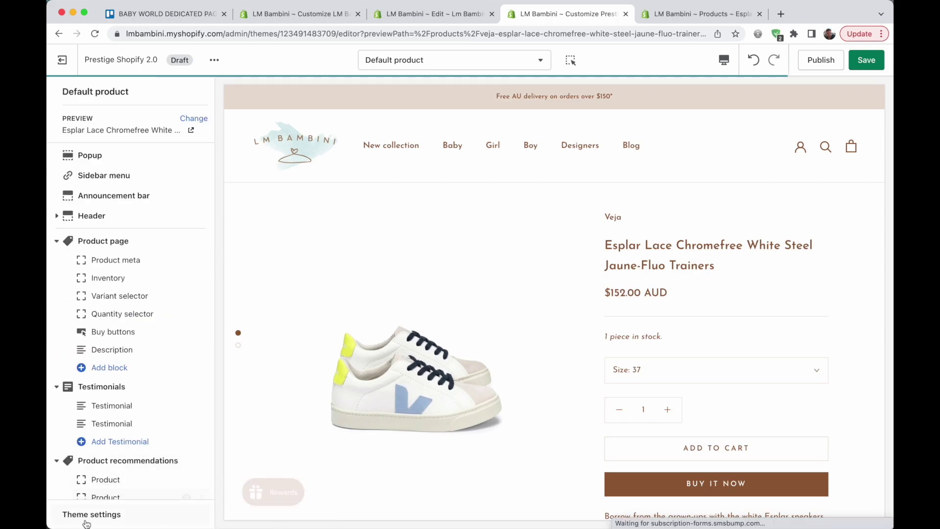
click(92, 514)
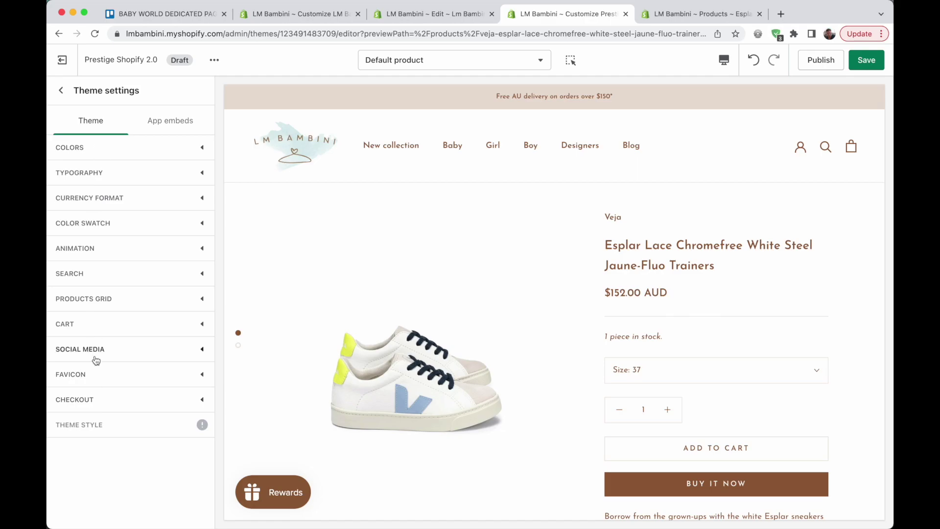
click(170, 122)
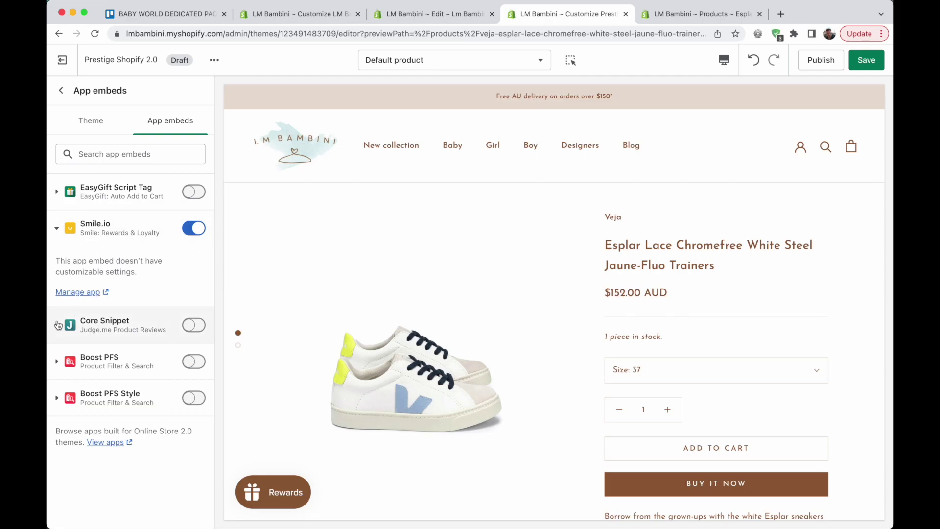
click(196, 325)
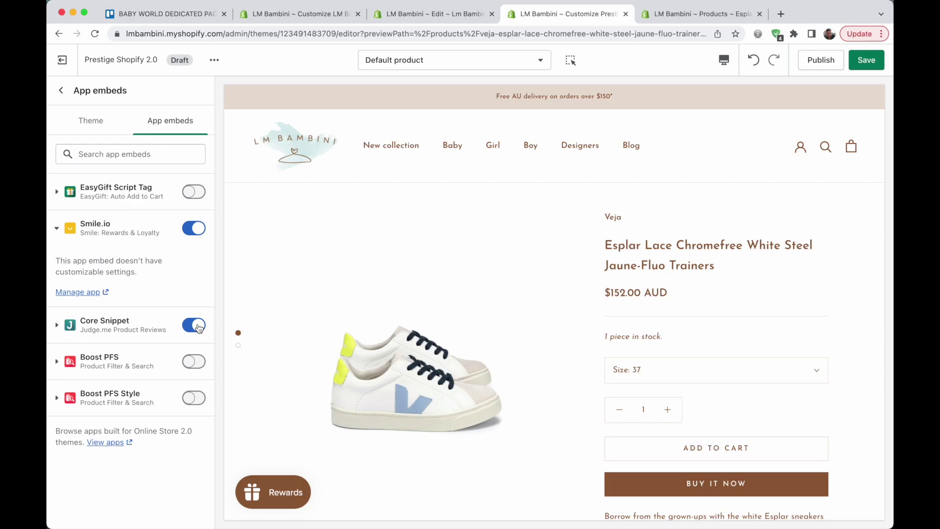
Step: Review the app include lines at the end of the live theme.liquid again, and return to the draft's app embeds
click(423, 13)
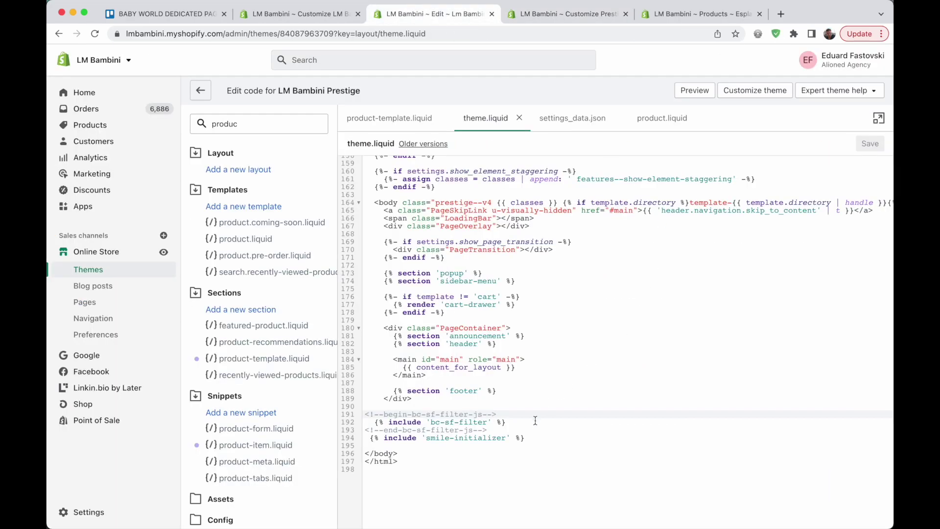
drag(544, 437, 471, 404)
click(584, 412)
click(568, 14)
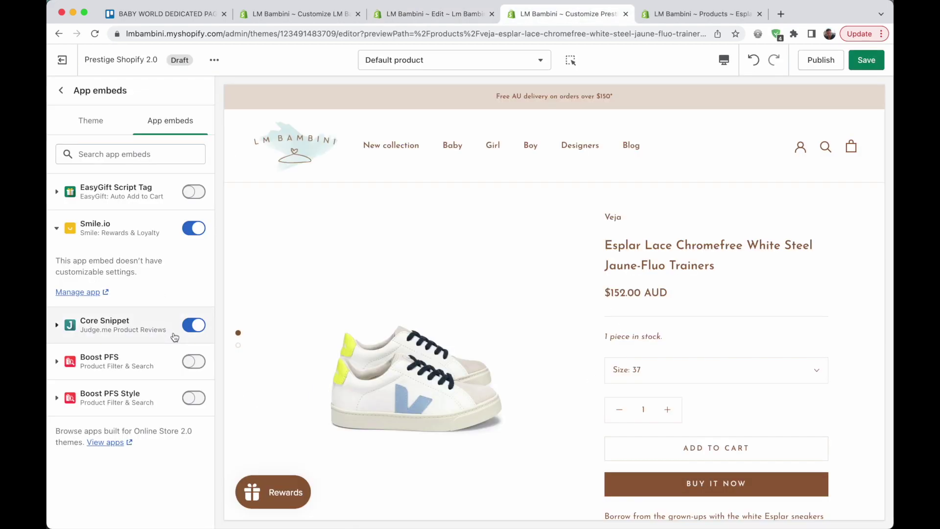
Step: Go back to the Default product template's sections and highlight the product title and price in the preview
click(61, 90)
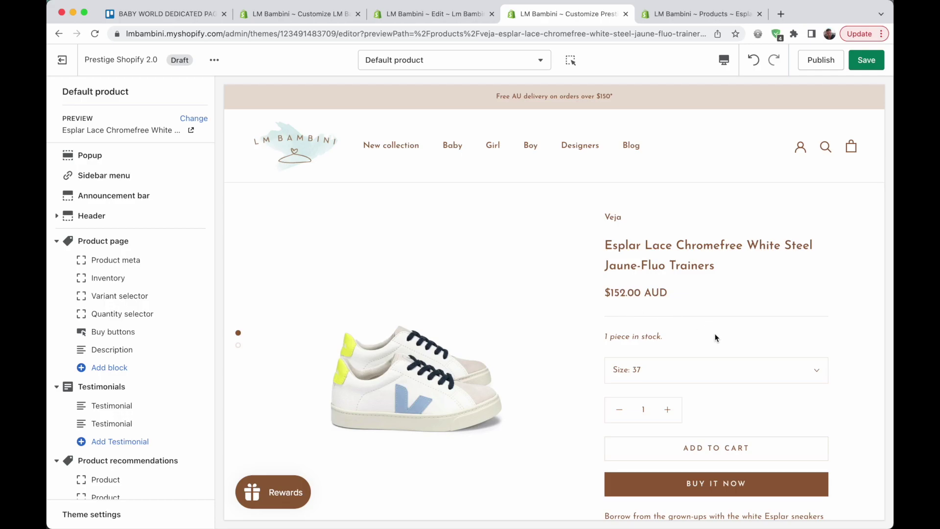
drag(604, 243, 738, 268)
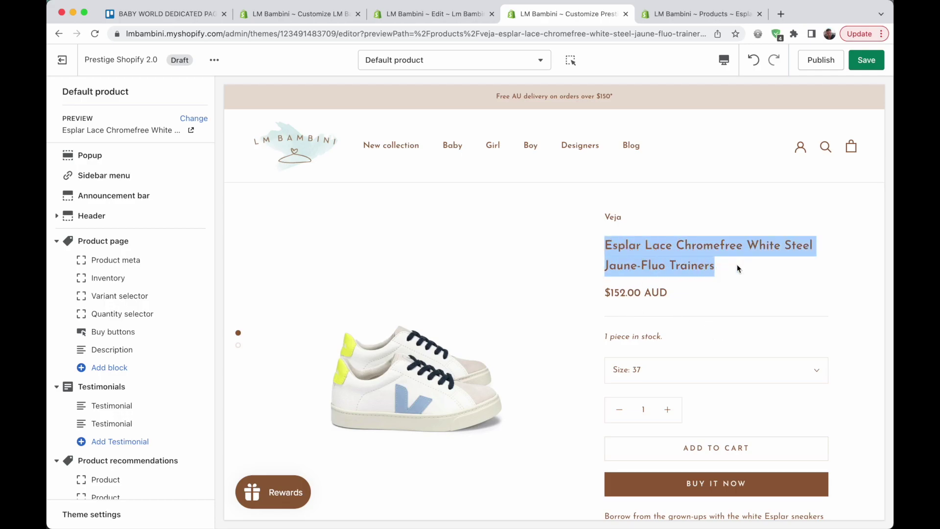
click(716, 267)
drag(605, 243, 752, 268)
click(753, 268)
drag(668, 292, 598, 289)
click(678, 307)
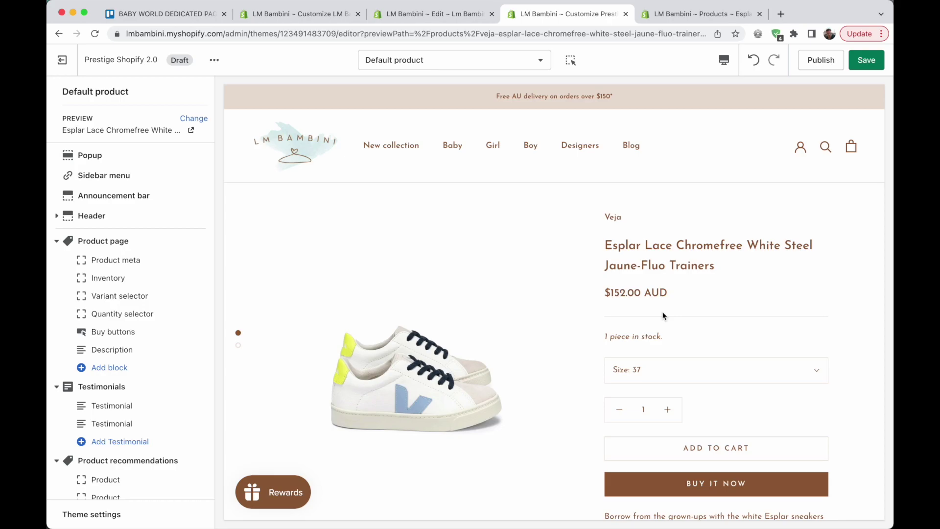
Step: Add Judge.me's Preview Badge (Stars) block to the Product page section and place it directly below Product meta
click(98, 368)
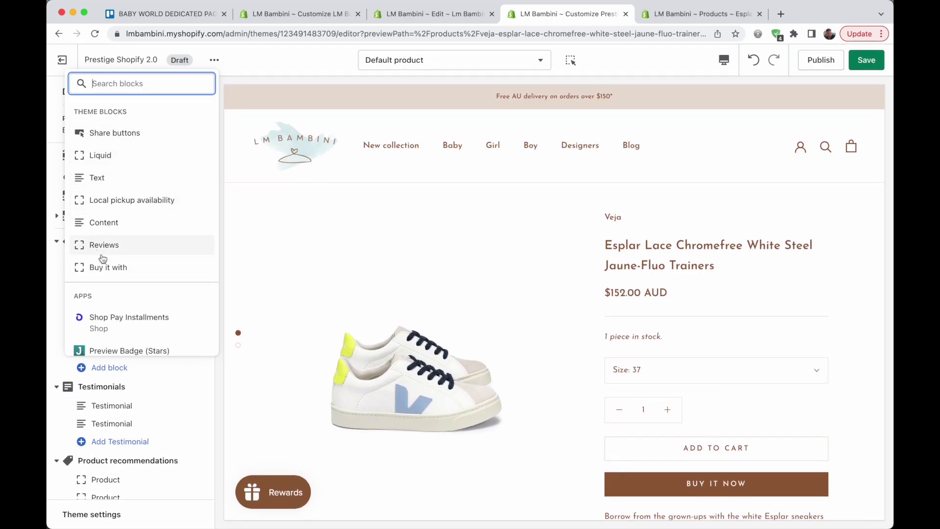
scroll(137, 227, down, 5)
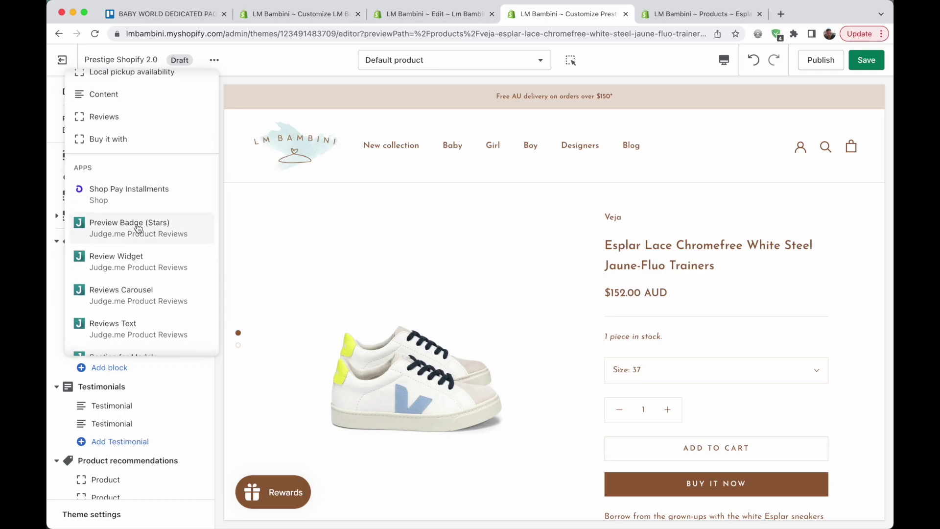
scroll(139, 229, down, 1)
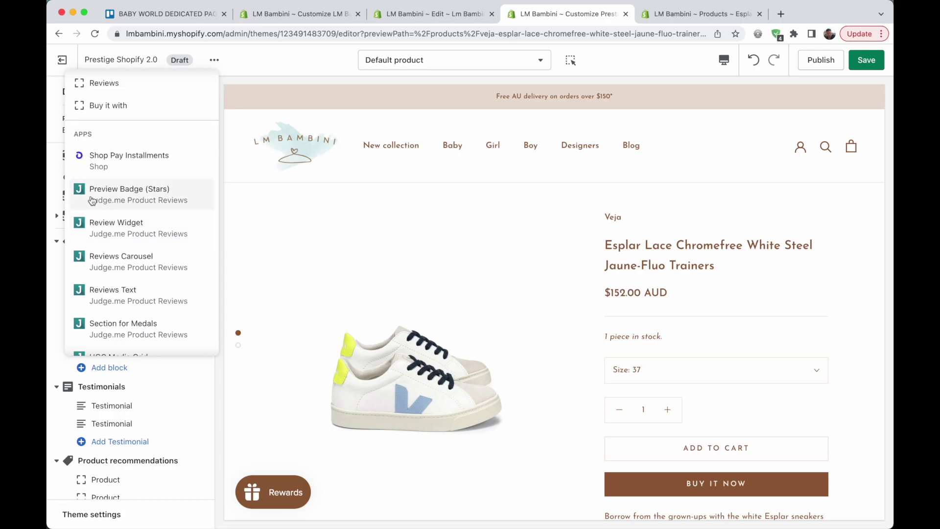
click(130, 195)
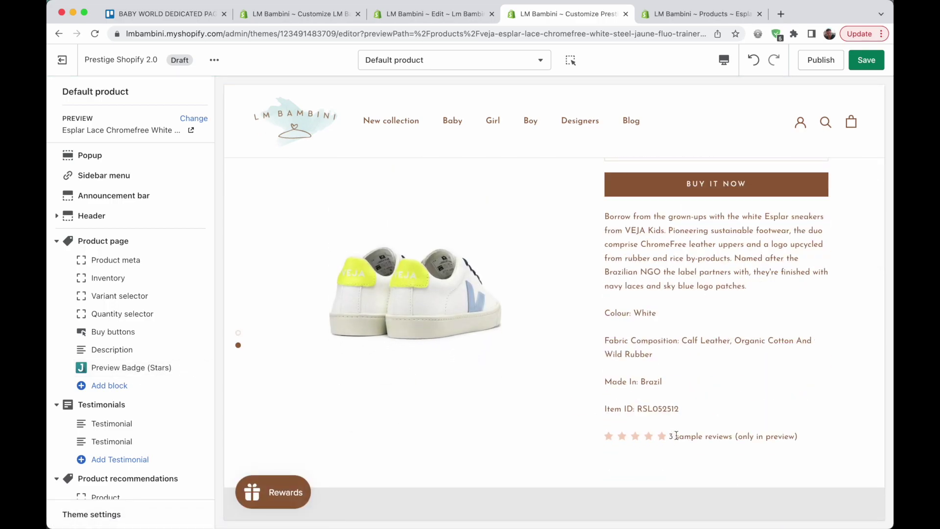
drag(208, 367, 205, 275)
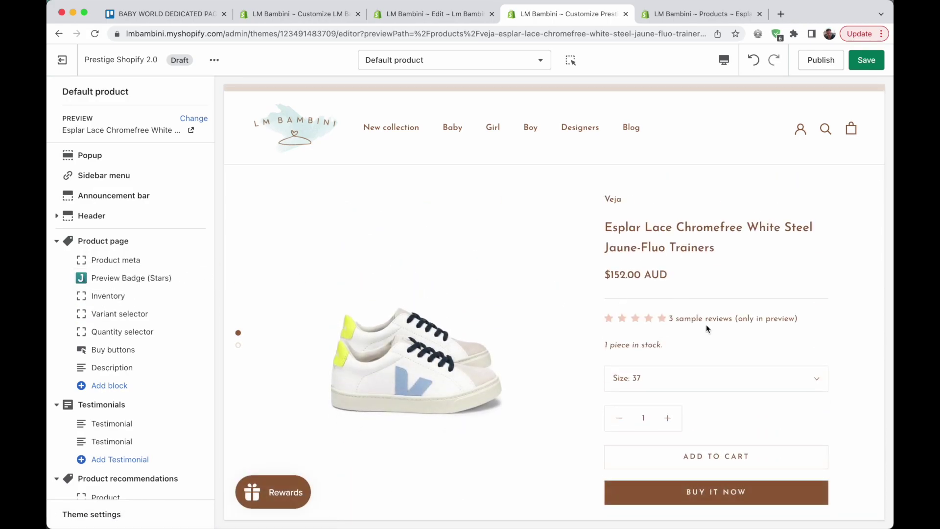
Step: Add Judge.me's Review Widget as a new app section after Recently viewed products on the Default product template
scroll(404, 333, down, 15)
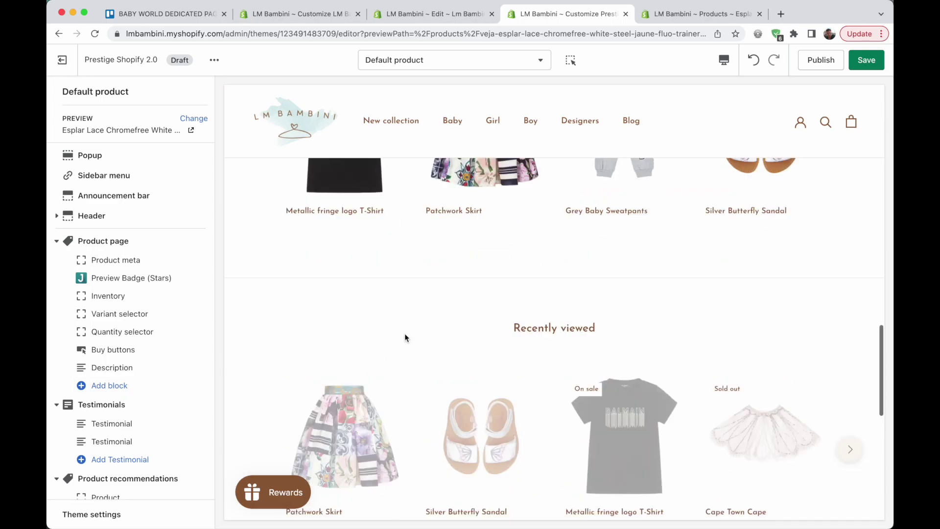
scroll(405, 334, up, 5)
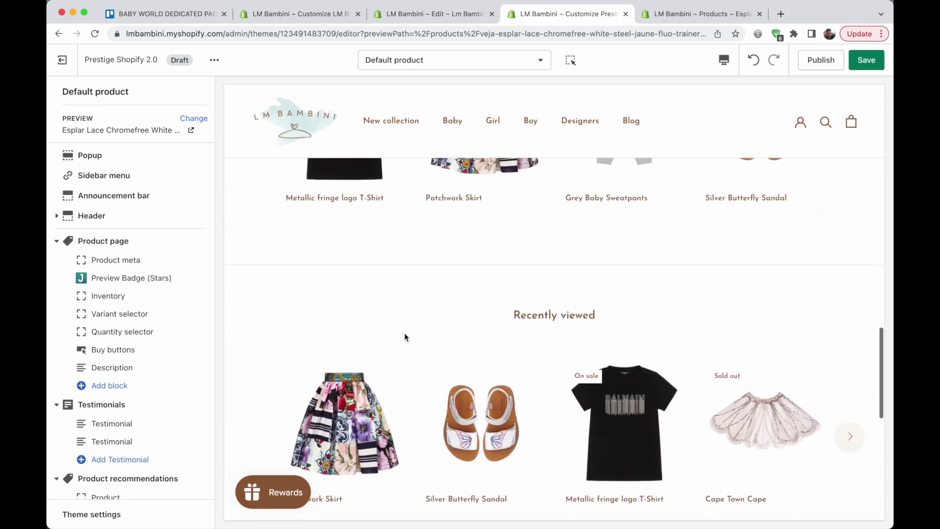
scroll(83, 364, down, 3)
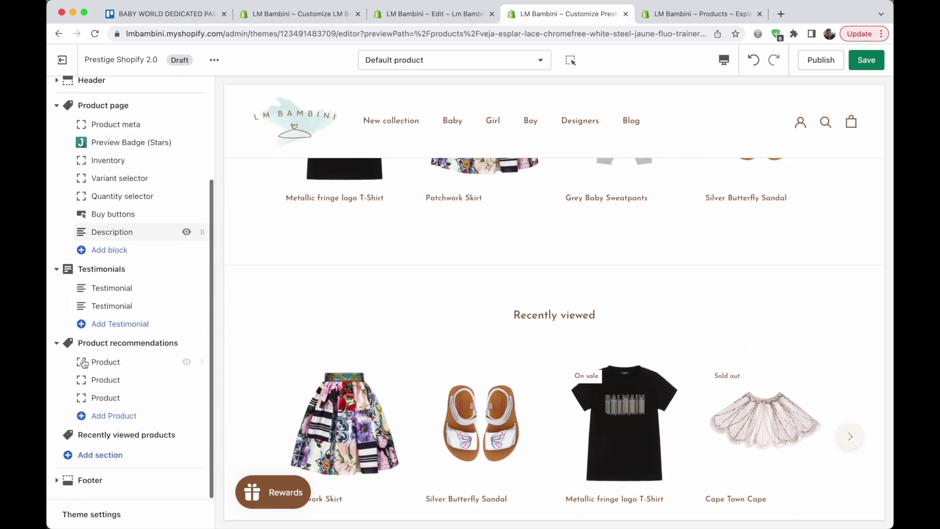
click(101, 455)
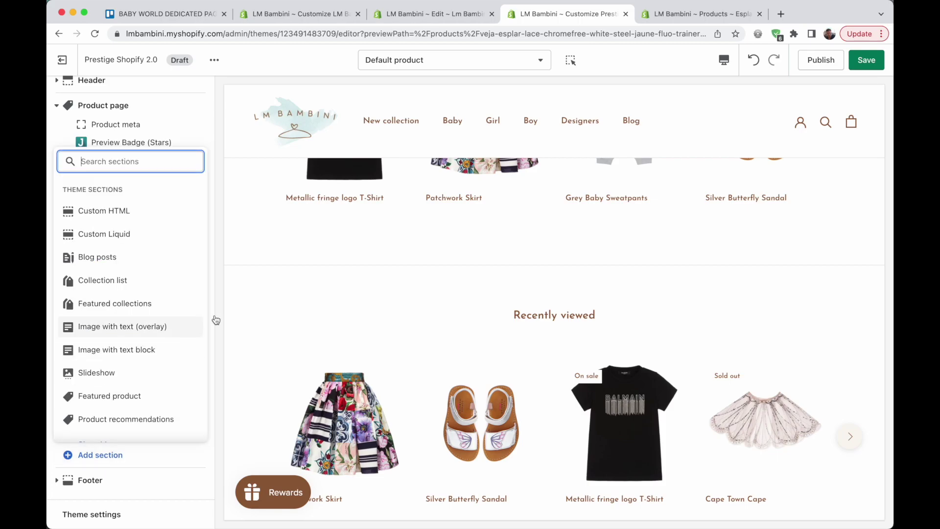
click(238, 335)
scroll(235, 336, down, 3)
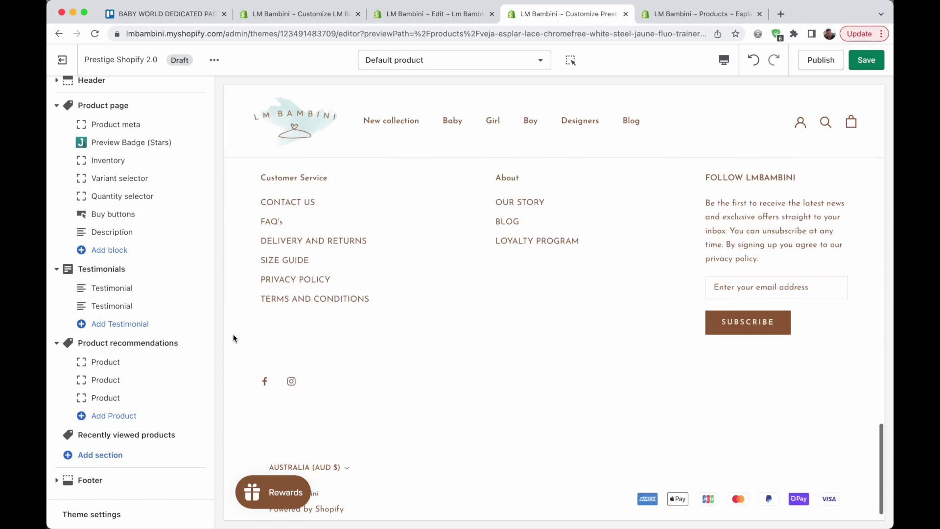
click(101, 455)
scroll(110, 330, down, 4)
scroll(111, 331, up, 2)
scroll(113, 333, down, 5)
scroll(113, 333, up, 3)
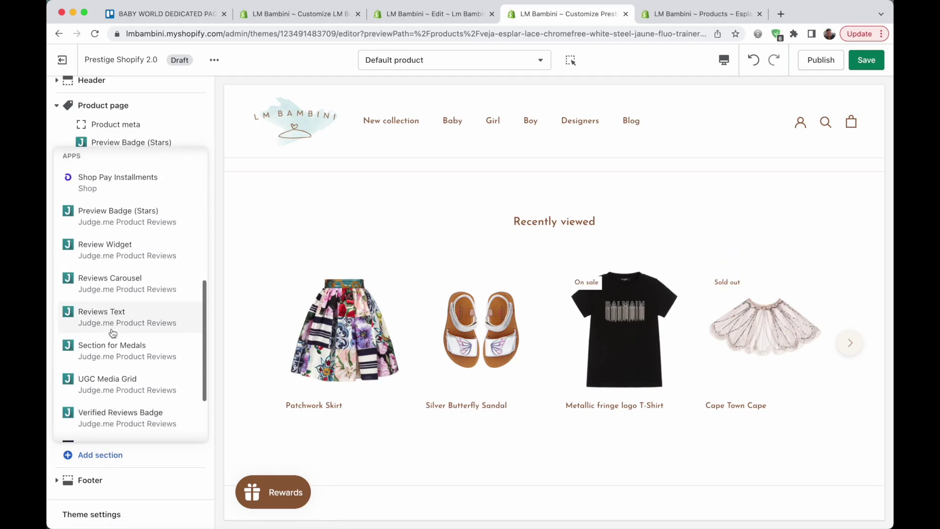
scroll(112, 333, up, 2)
scroll(100, 316, down, 2)
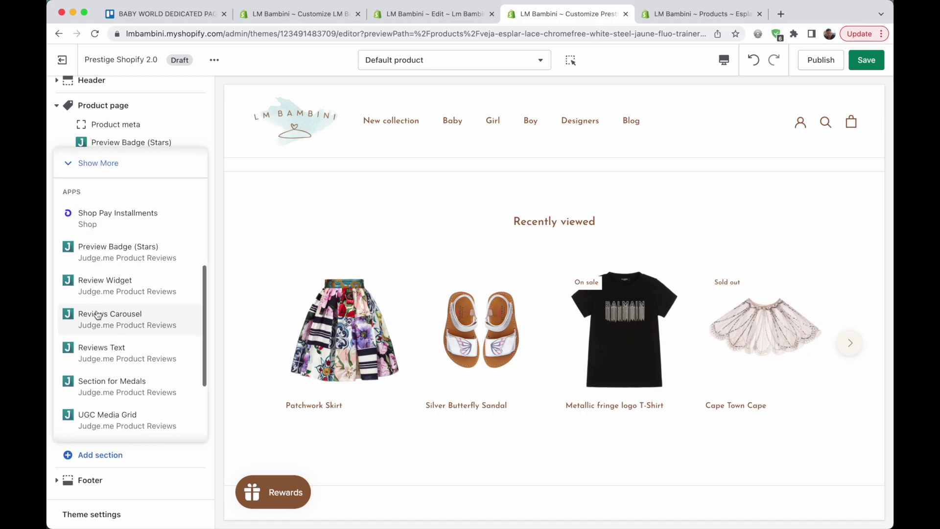
scroll(97, 315, down, 1)
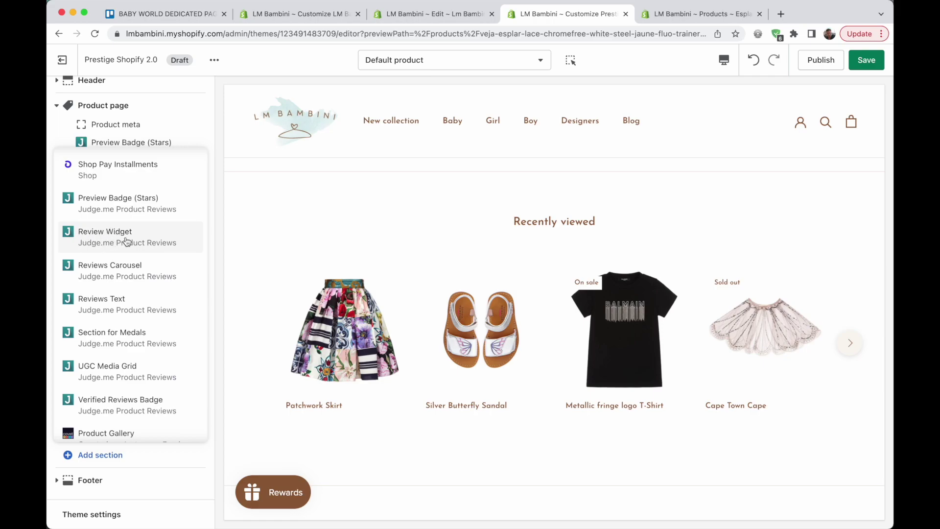
click(80, 241)
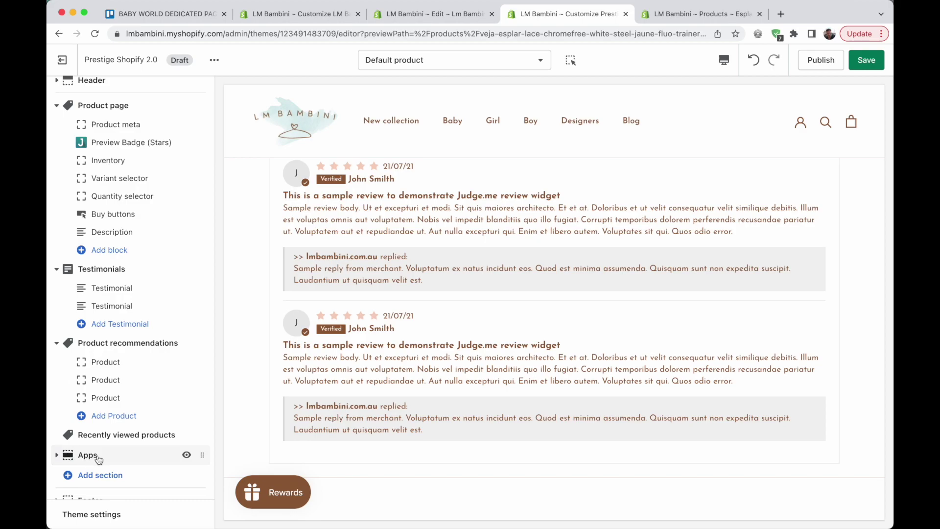
Step: Expand the new Apps section and move it between Testimonials and Product recommendations
click(68, 455)
scroll(120, 489, down, 2)
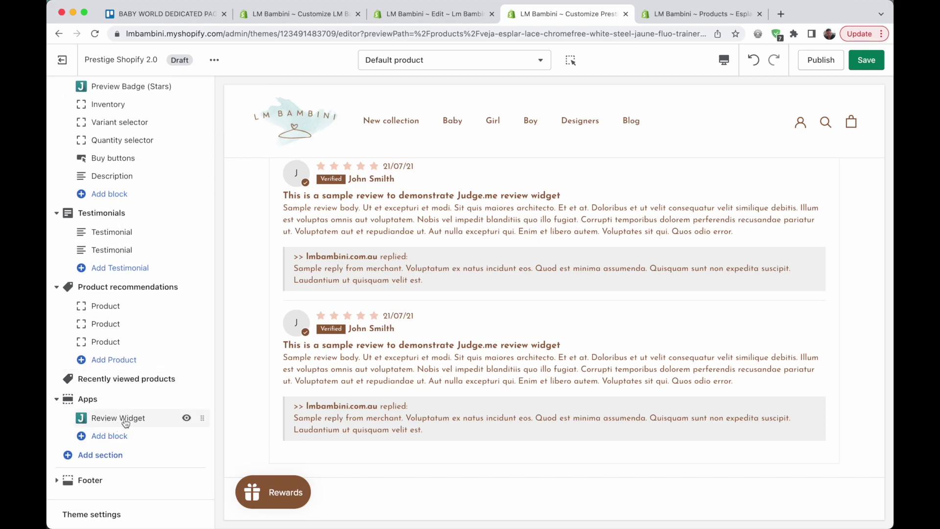
scroll(292, 308, up, 5)
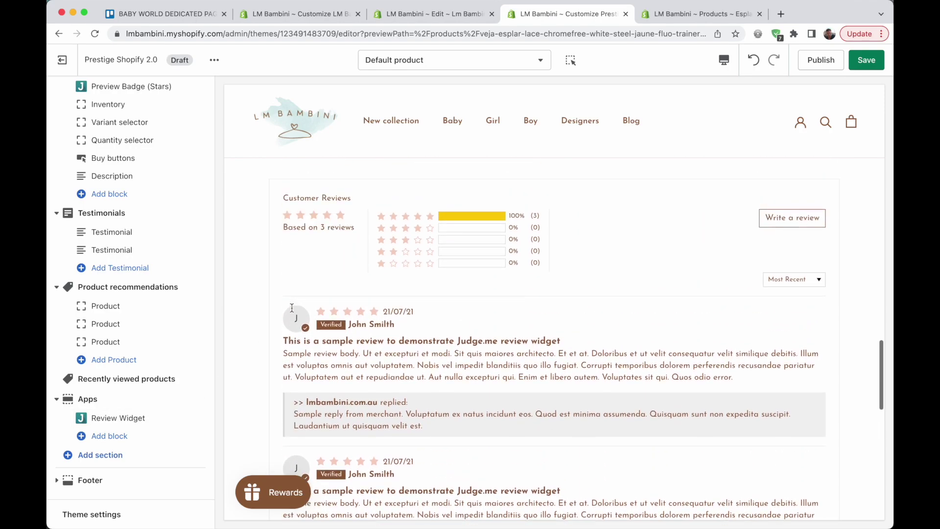
scroll(292, 311, up, 5)
drag(204, 398, 183, 300)
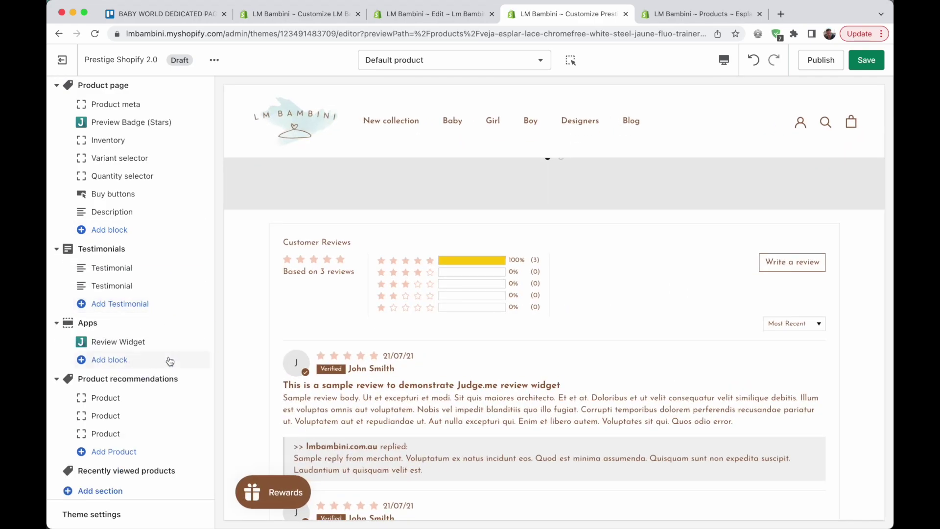
Step: Remove the Testimonials section from the product template and check the description and customer reviews in the preview
scroll(521, 362, down, 5)
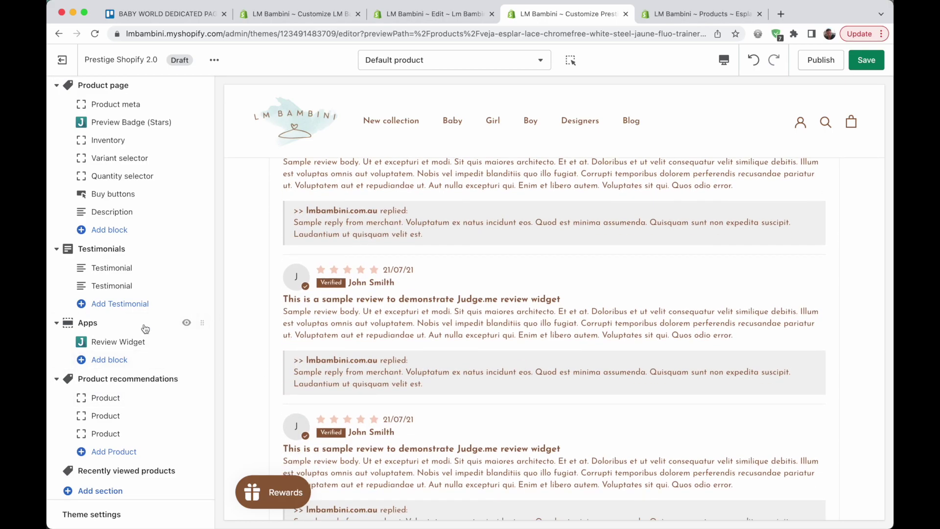
click(103, 247)
click(71, 512)
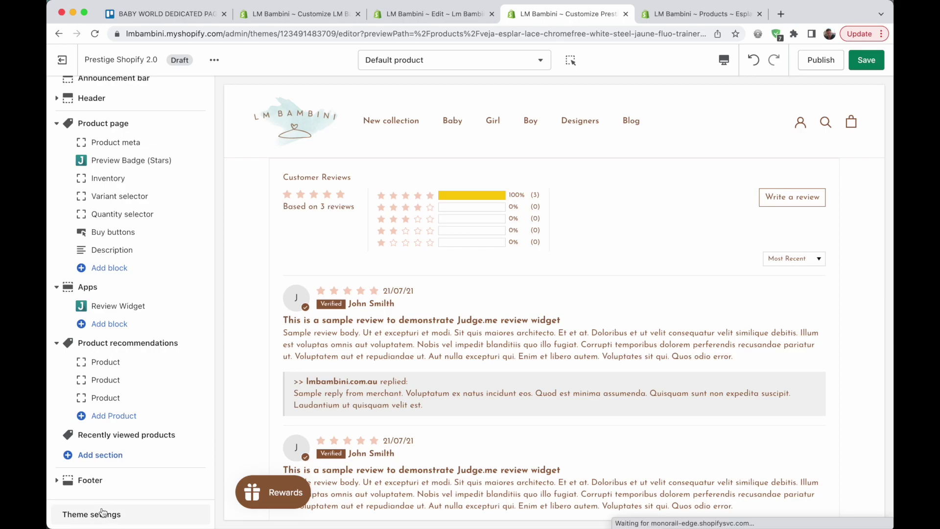
scroll(157, 269, up, 3)
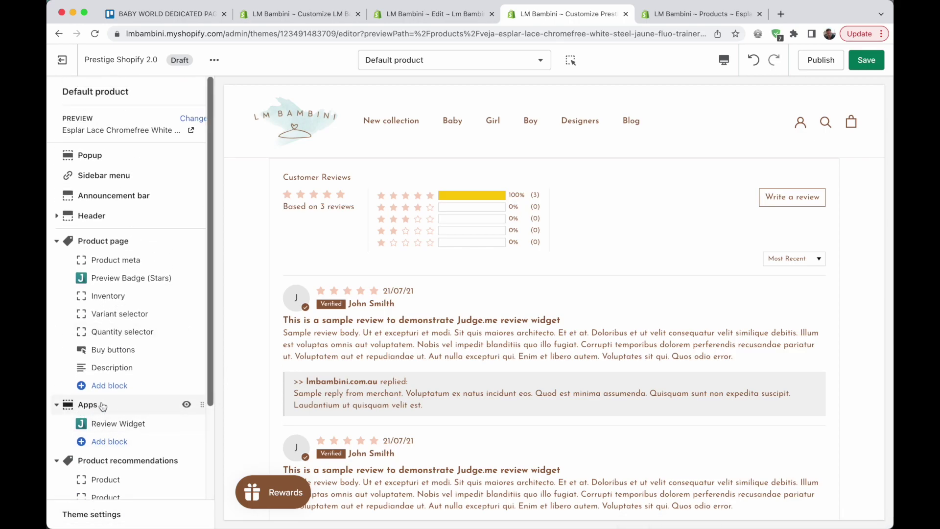
scroll(429, 354, up, 10)
scroll(429, 354, down, 9)
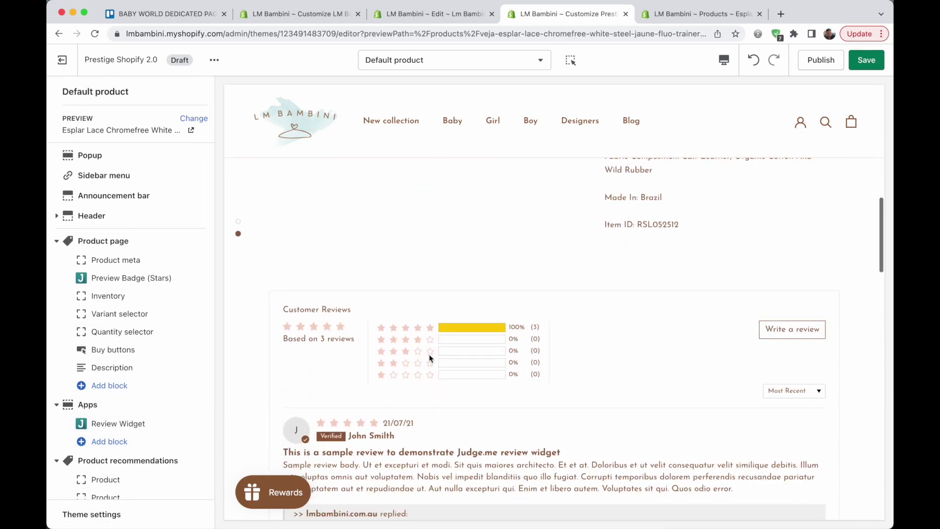
scroll(603, 343, up, 5)
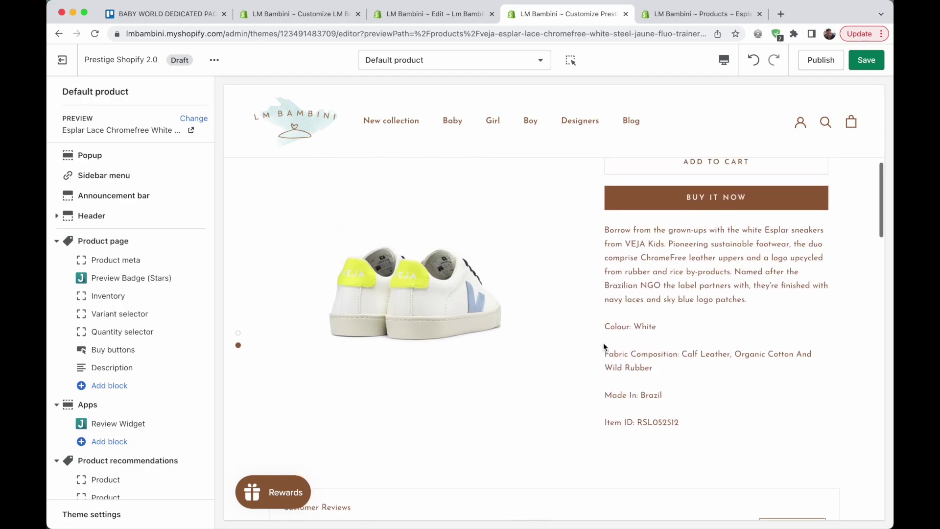
scroll(603, 346, down, 7)
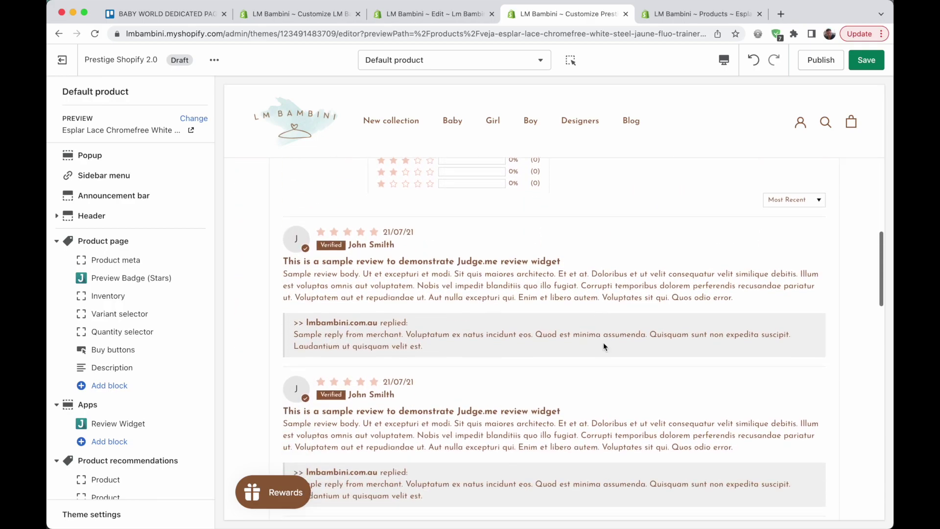
scroll(603, 347, down, 3)
Step: Add the Covet.pics Product Gallery as a new app section after Recently viewed products and view that section's settings
scroll(128, 294, down, 3)
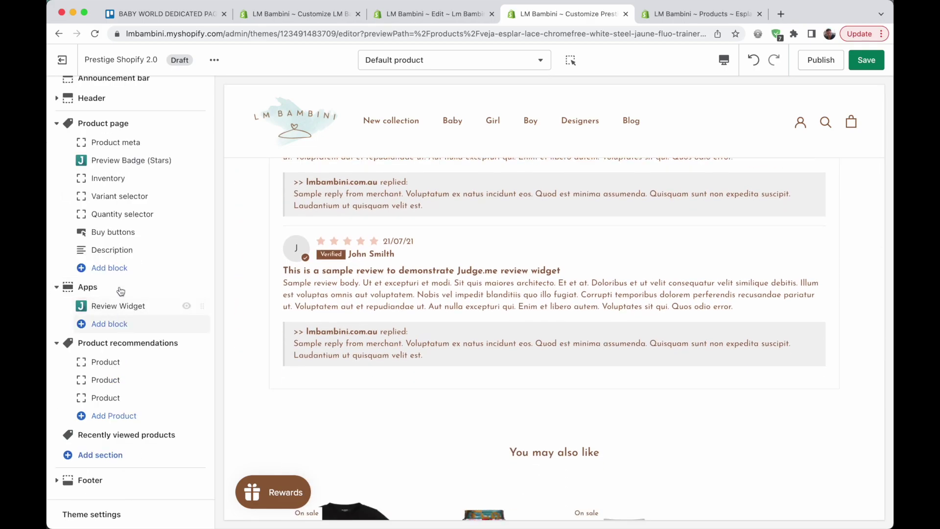
click(99, 453)
scroll(126, 370, down, 5)
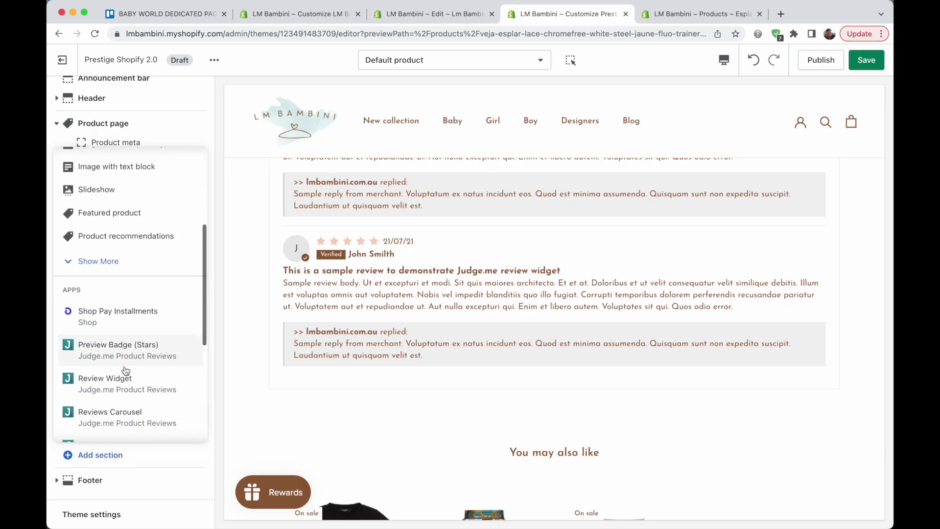
scroll(126, 370, down, 3)
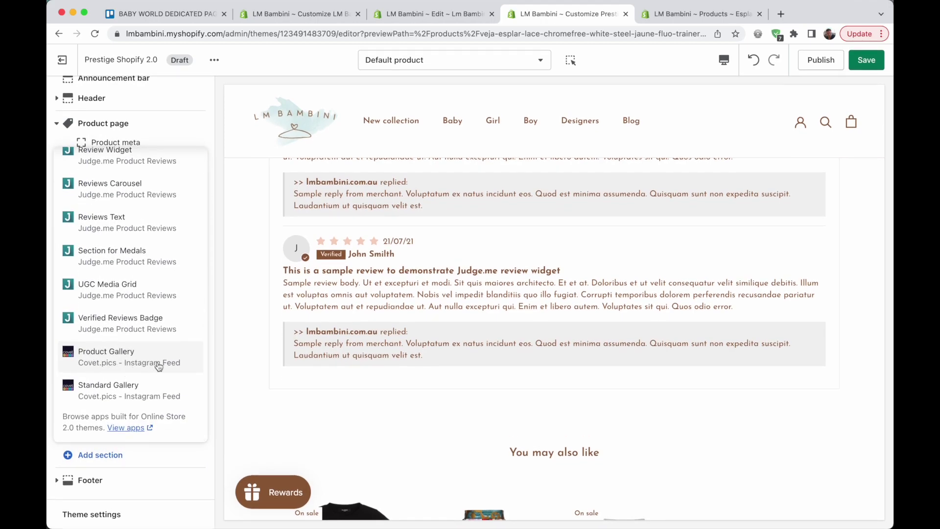
click(133, 367)
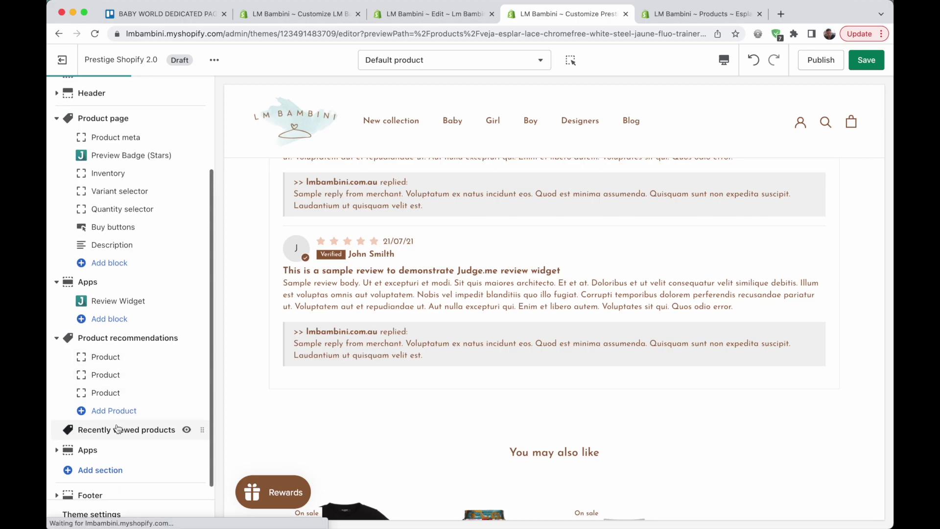
click(107, 439)
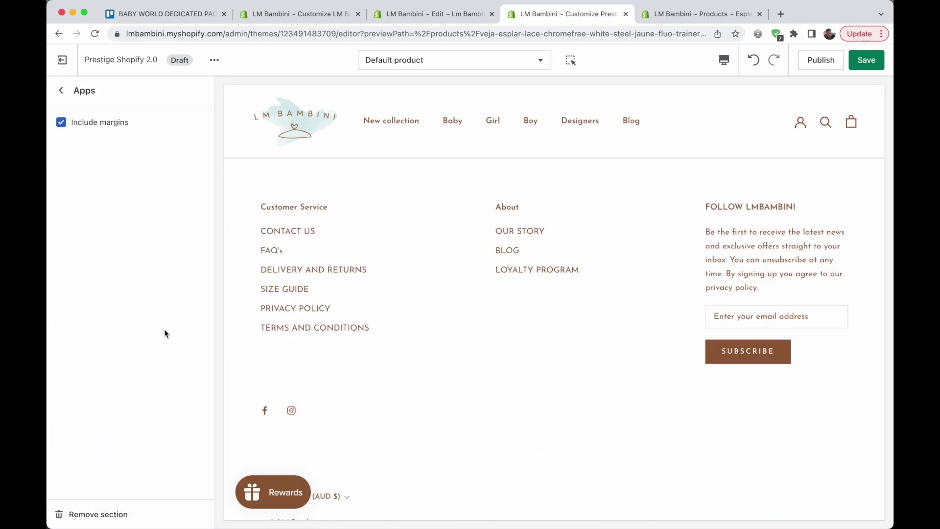
click(62, 90)
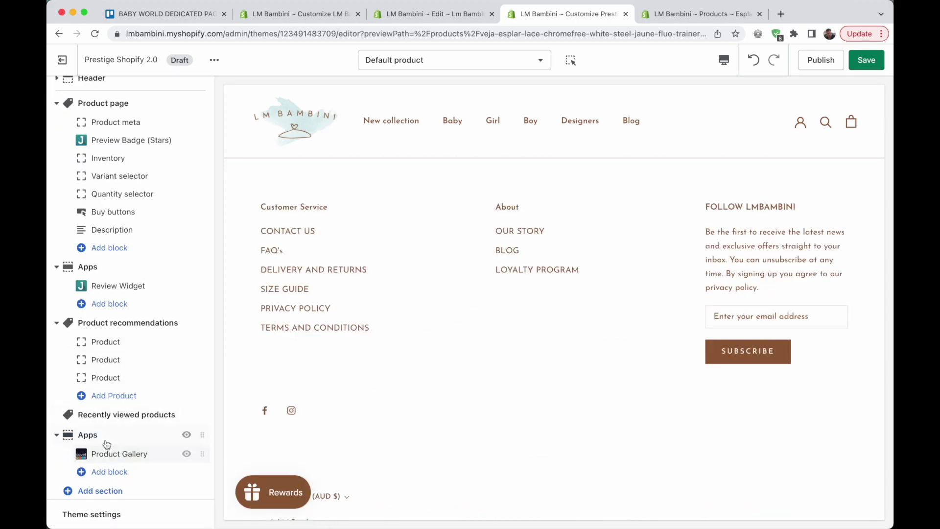
scroll(387, 336, up, 6)
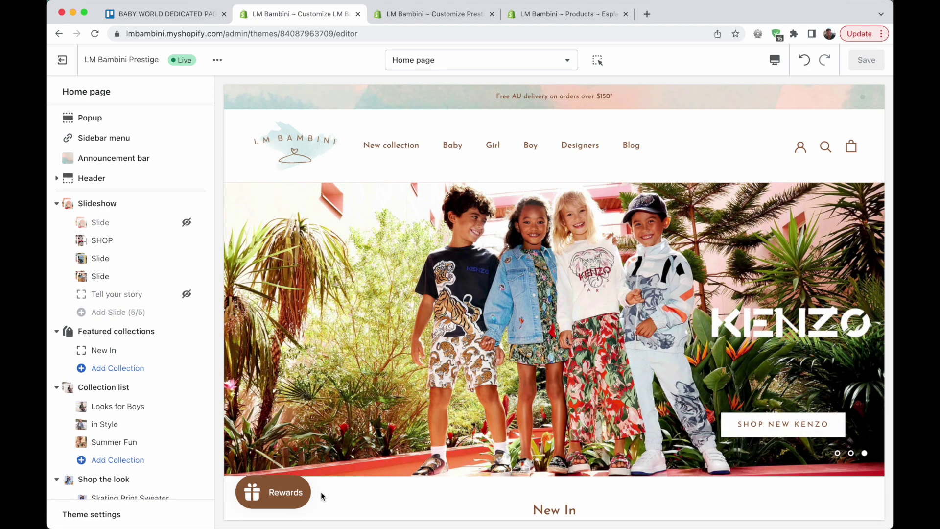
Step: Compare the draft's announcement bar with the live theme's, viewing the background image in the live bar's settings
mouse_move(190, 413)
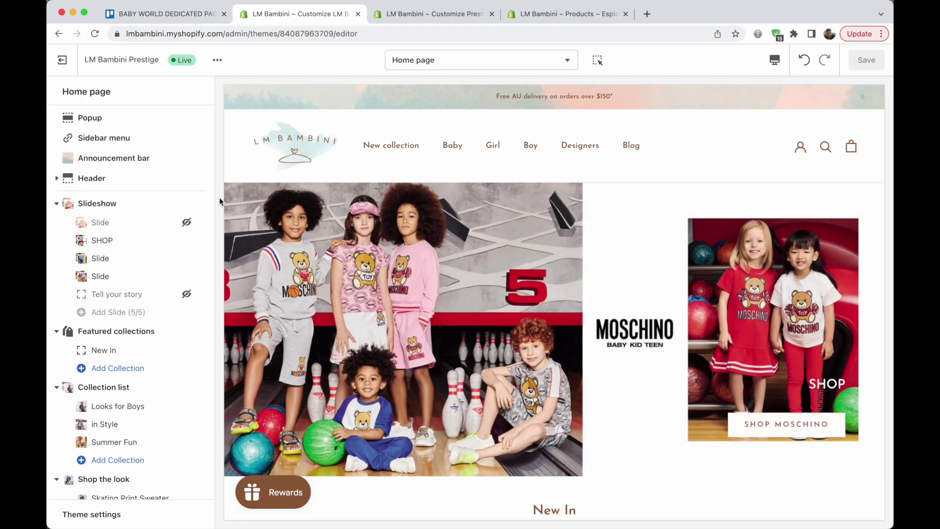
click(450, 14)
scroll(629, 113, up, 10)
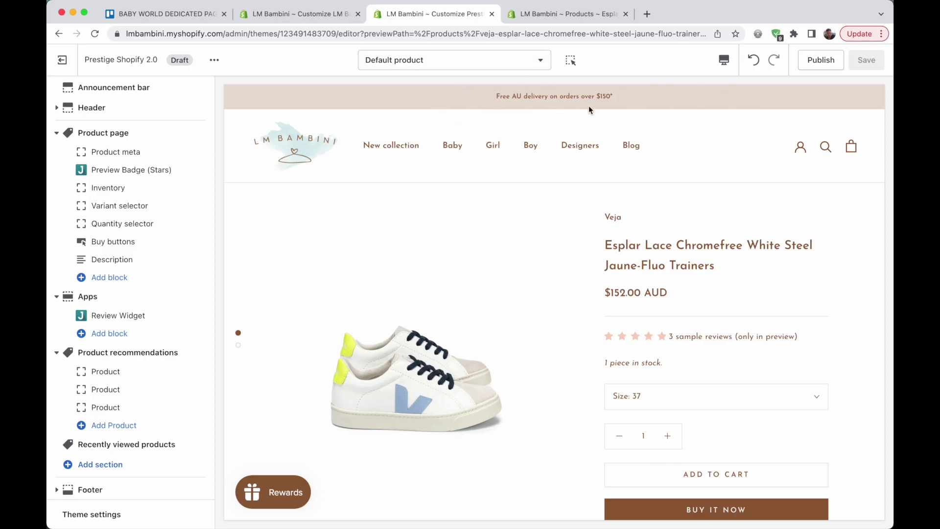
click(299, 14)
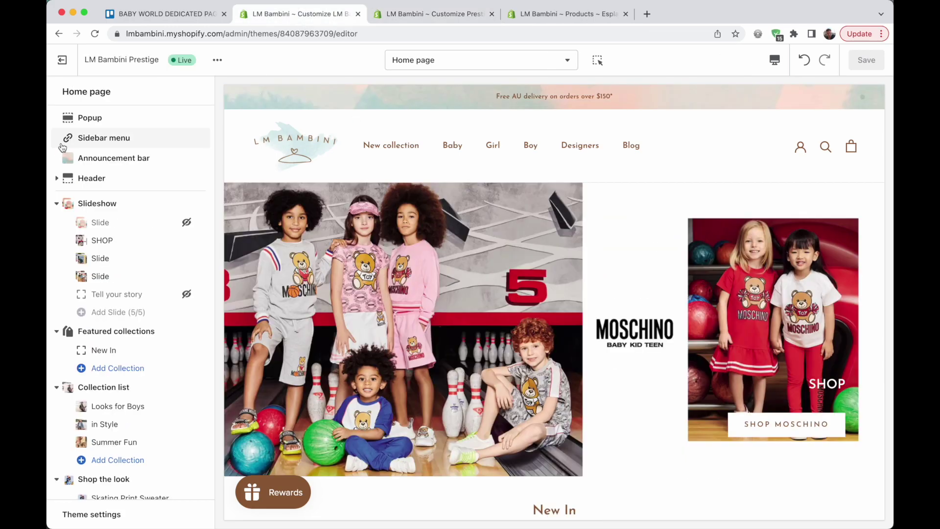
click(93, 158)
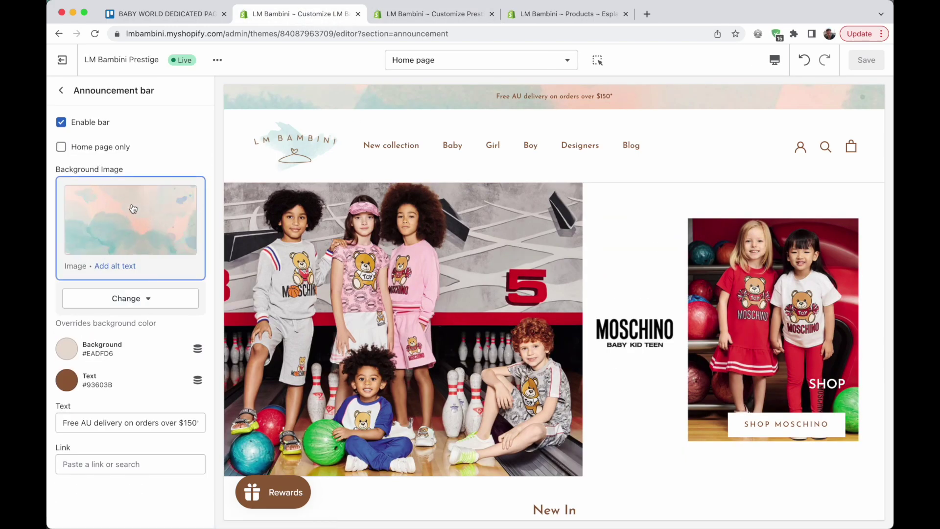
click(61, 90)
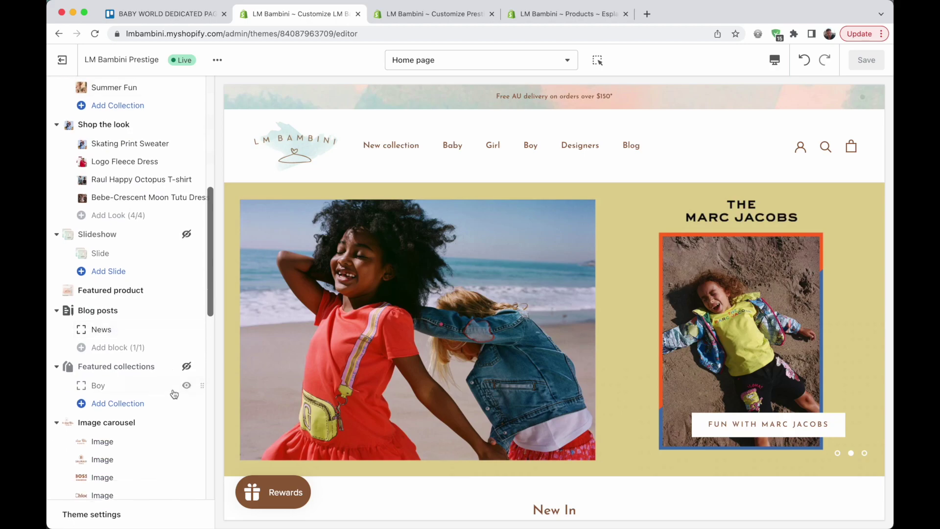
Step: View the Image carousel section's settings on the live home page and advance the Designers carousel to its last logos
scroll(171, 387, down, 5)
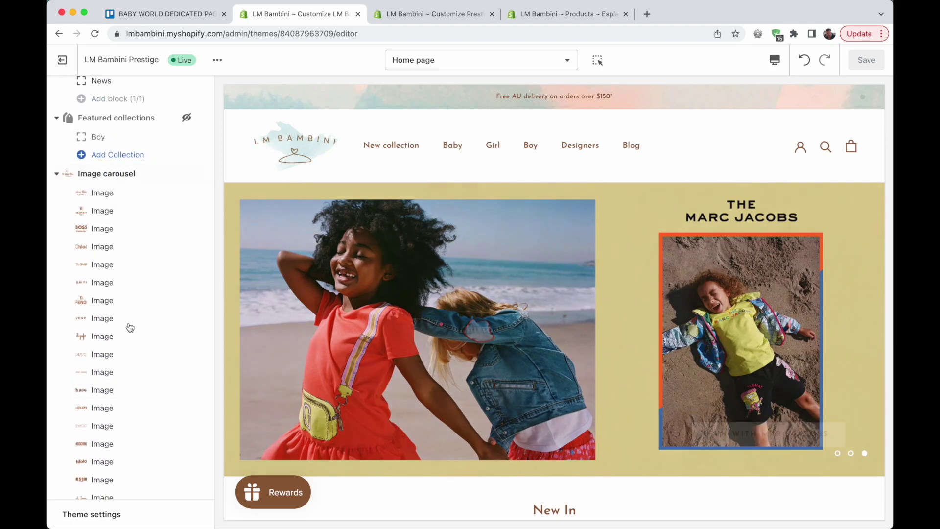
scroll(123, 328, down, 1)
click(107, 150)
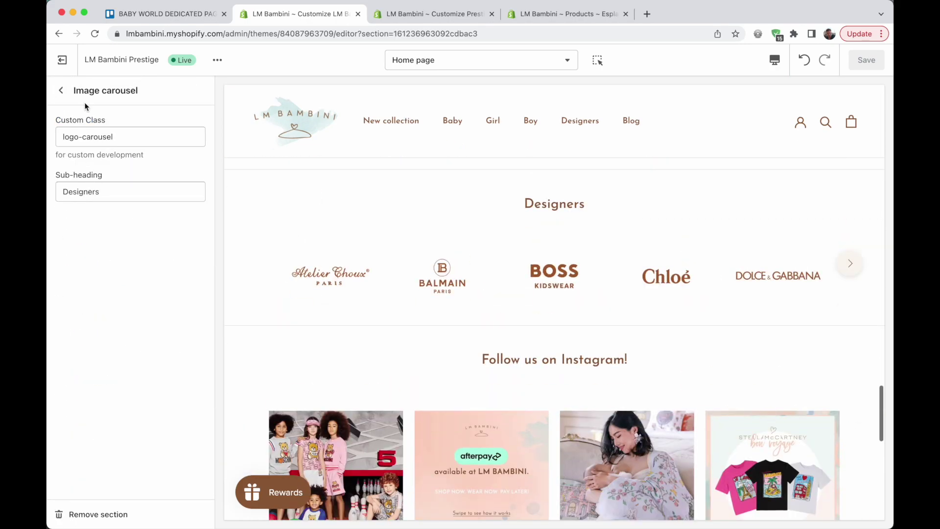
click(850, 263)
click(850, 263)
click(850, 264)
click(849, 263)
click(850, 264)
click(850, 263)
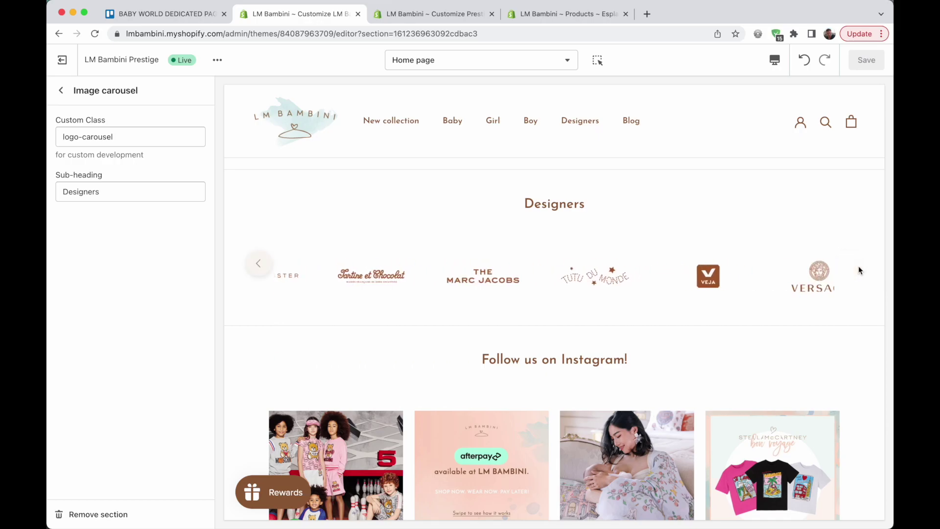
click(63, 92)
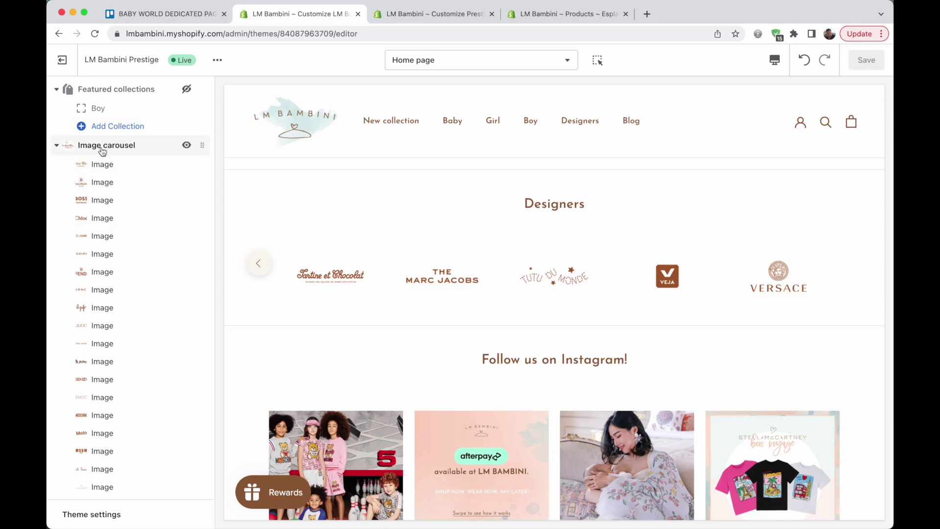
Step: Glance at the draft theme, and view the live home page's Image grid settings and the trust icons and footer in the preview
click(407, 15)
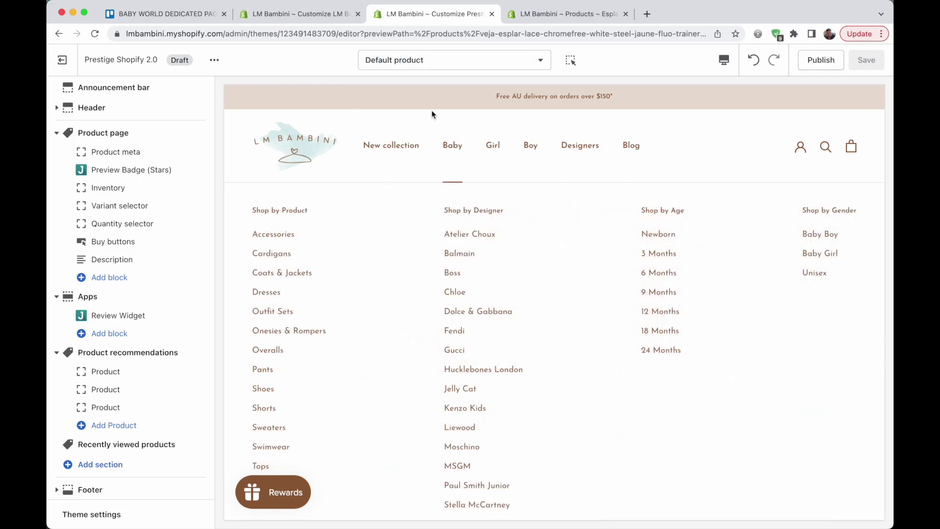
click(285, 16)
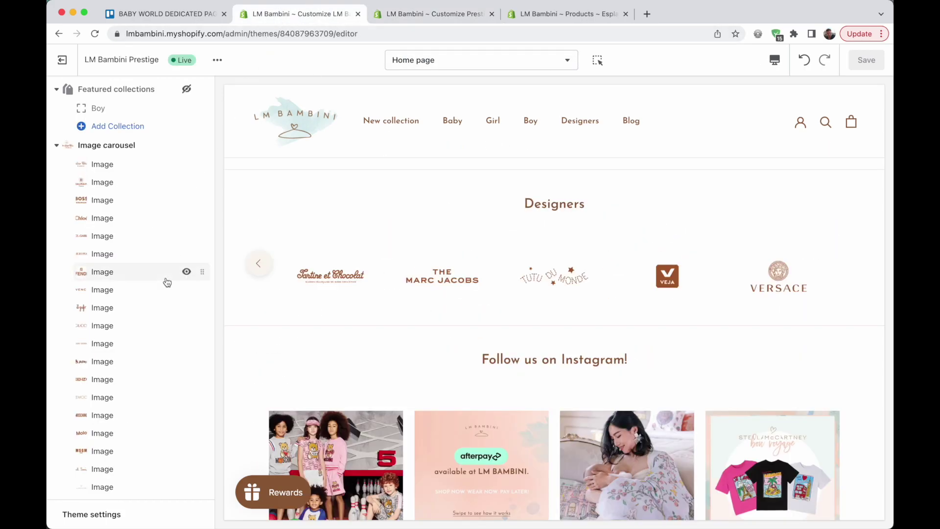
scroll(167, 282, down, 10)
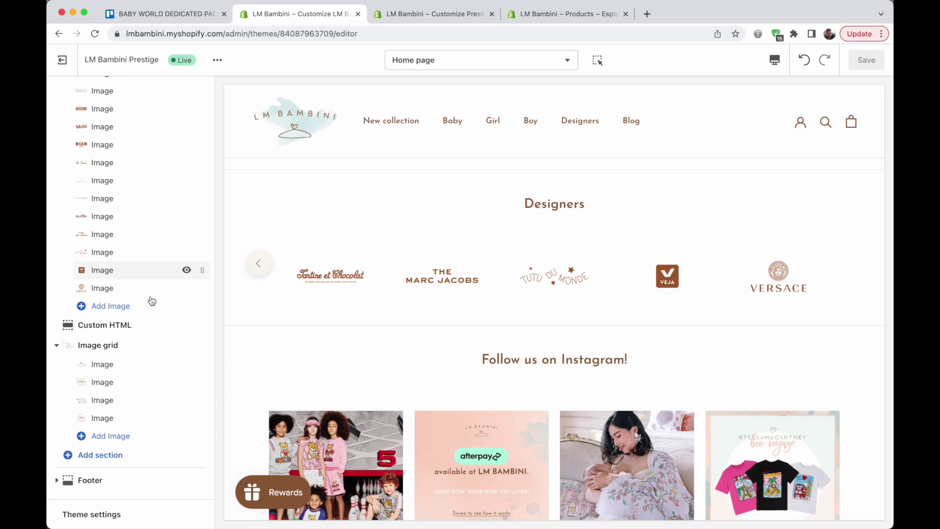
click(115, 345)
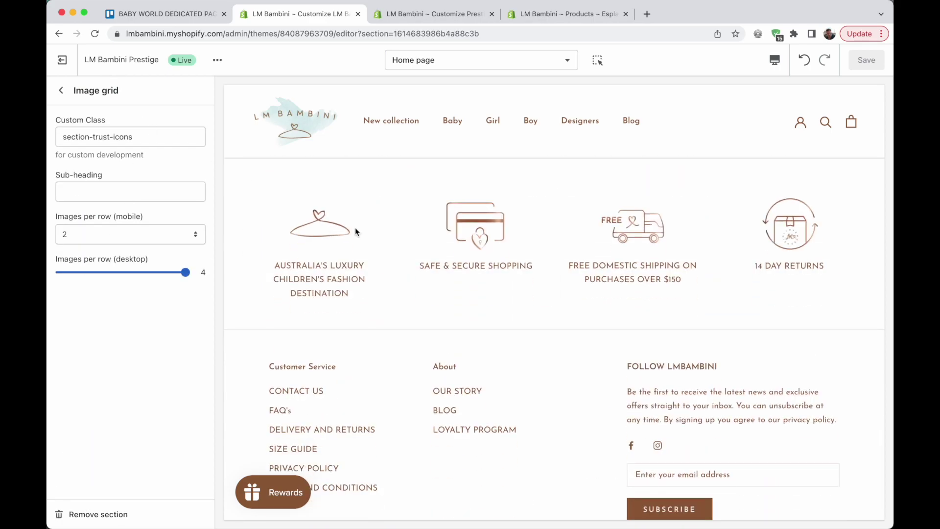
scroll(663, 294, down, 3)
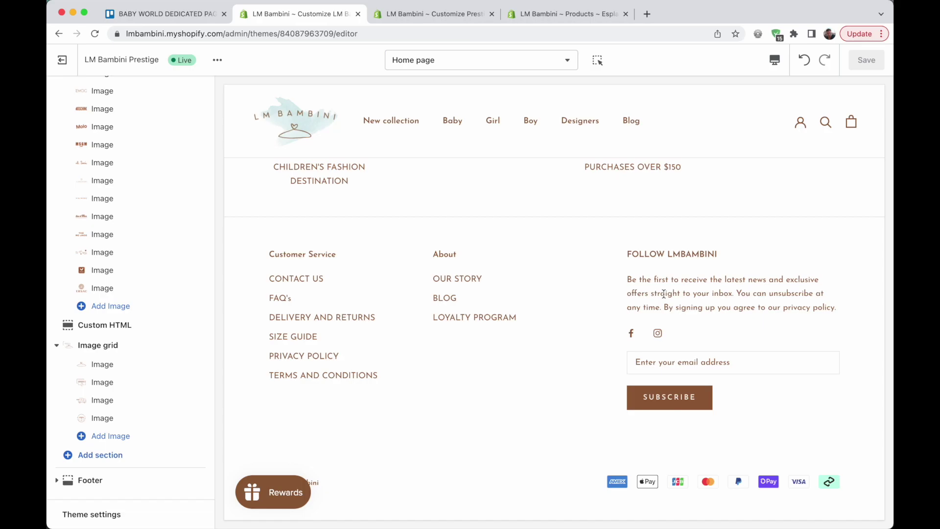
Step: Review the draft's product page preview from the footer up to the product description, comparing it with the live theme
click(432, 13)
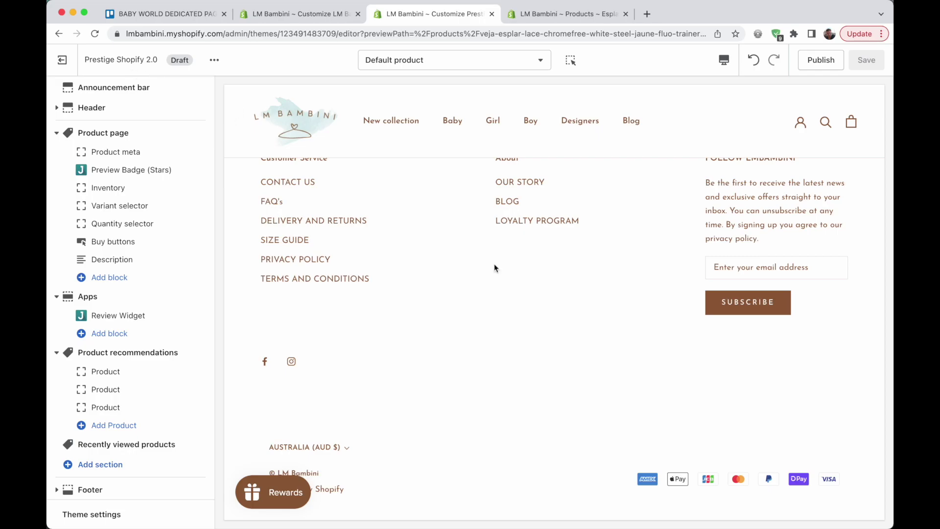
scroll(495, 268, up, 10)
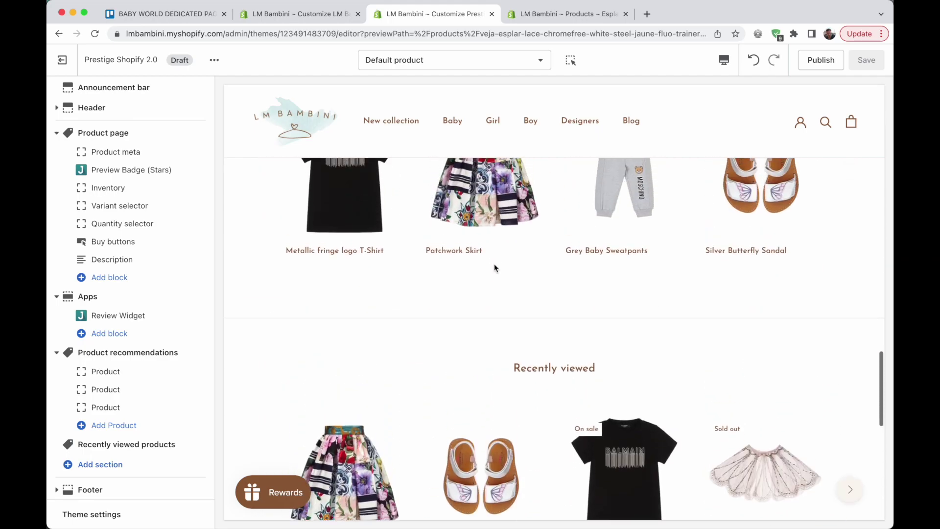
scroll(494, 268, up, 3)
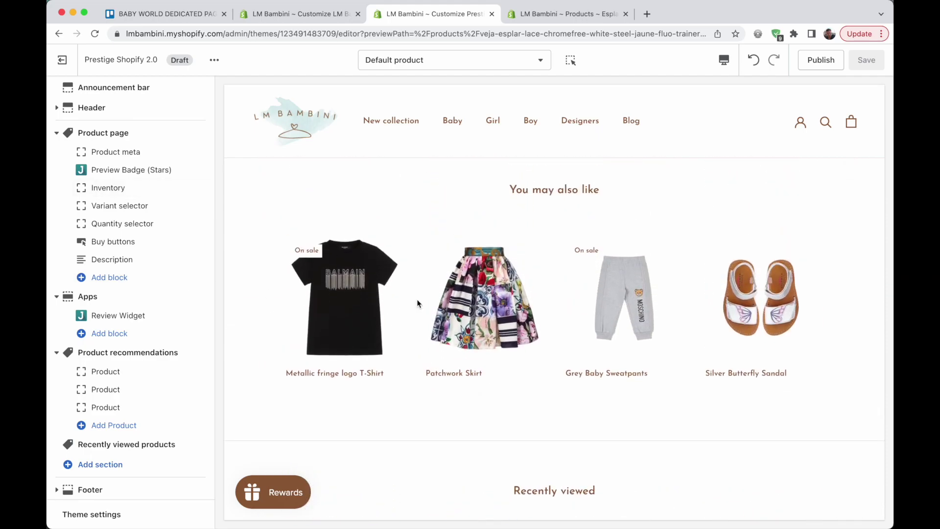
scroll(417, 304, up, 8)
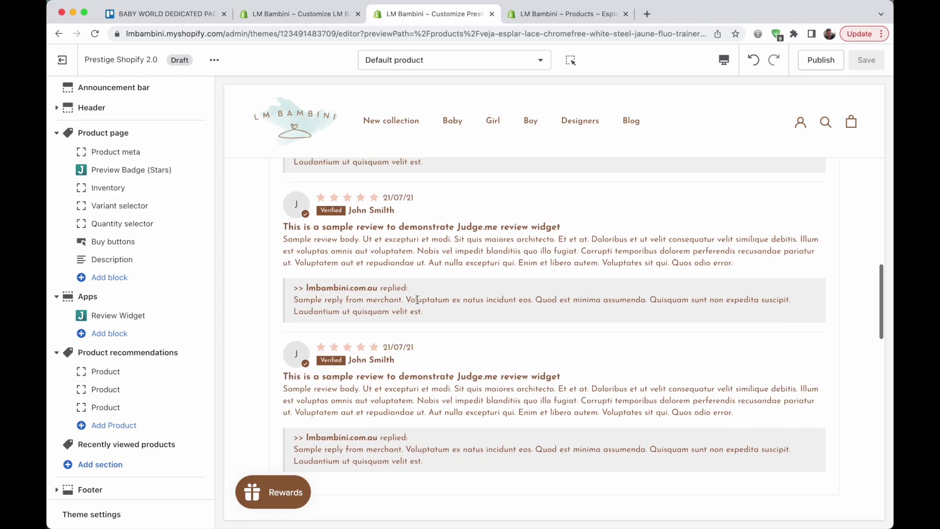
scroll(417, 299, up, 10)
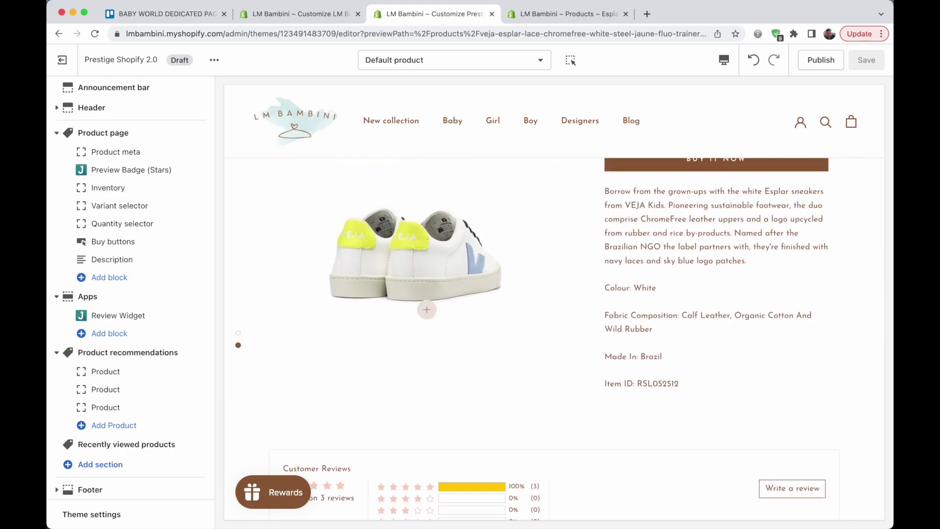
click(295, 15)
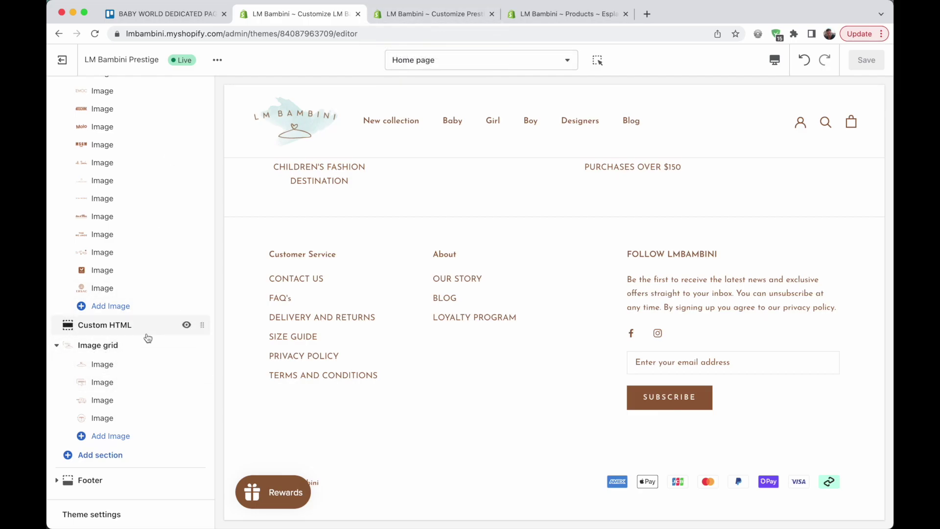
click(437, 14)
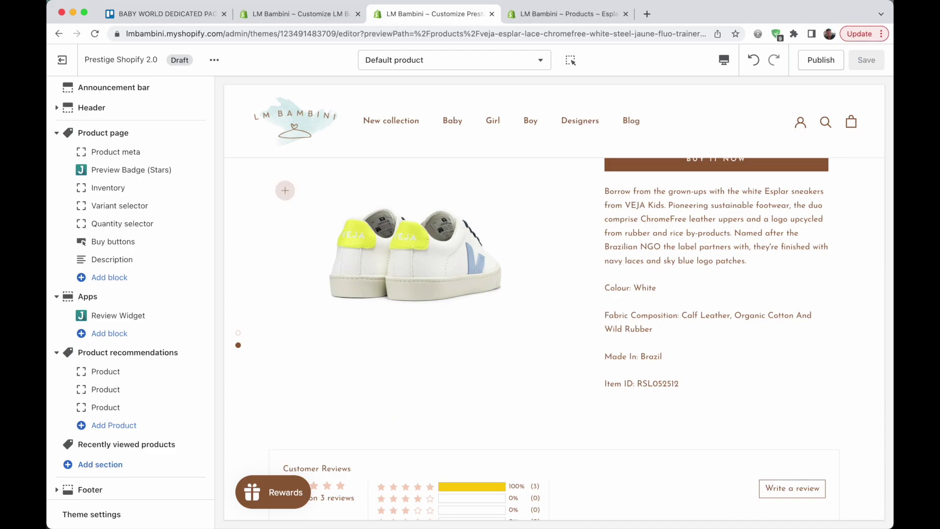
click(316, 15)
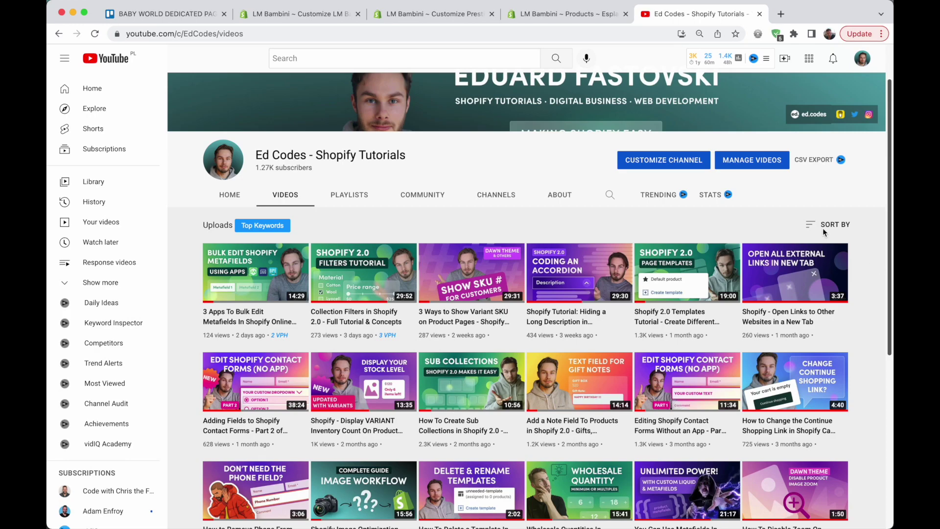
key(super+2)
key(super+3)
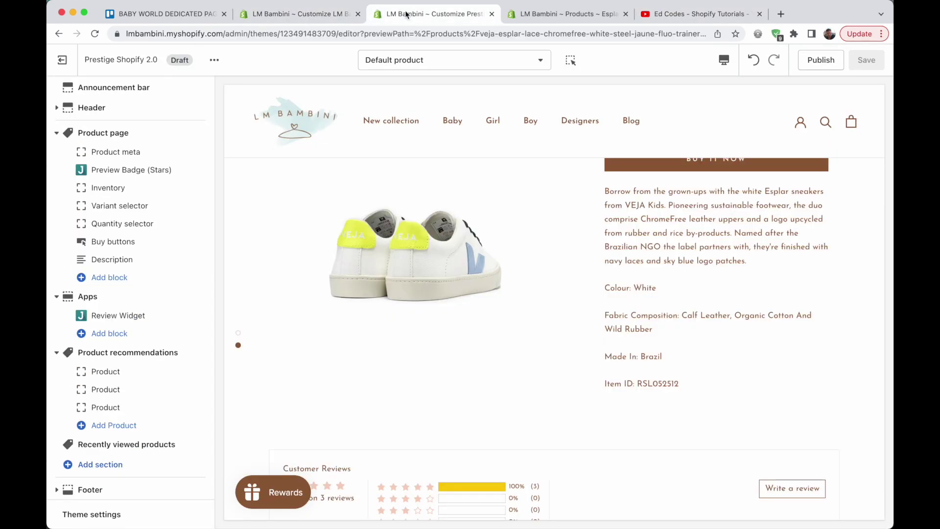
Step: Switch to YouTube and browse the uploaded videos of the Ed Codes - Shopify Tutorials channel, returning to the channel header
click(702, 19)
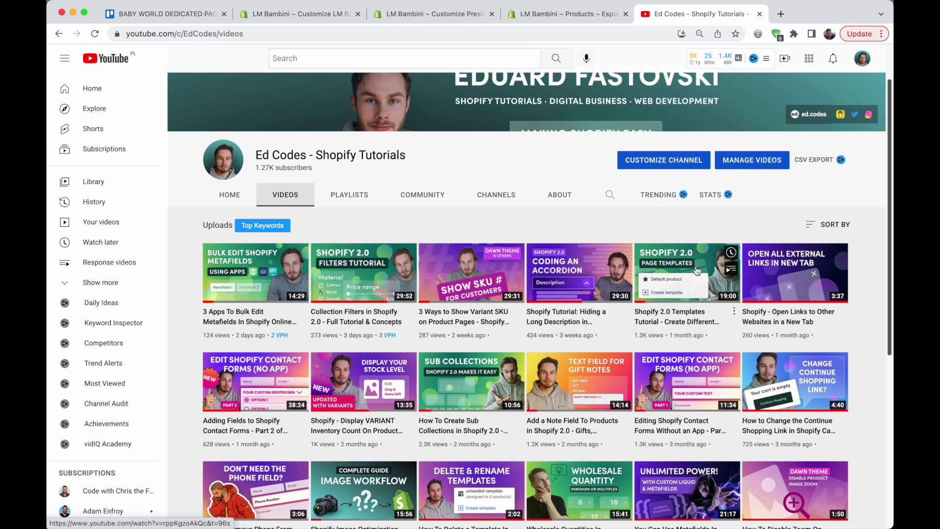
scroll(653, 270, down, 3)
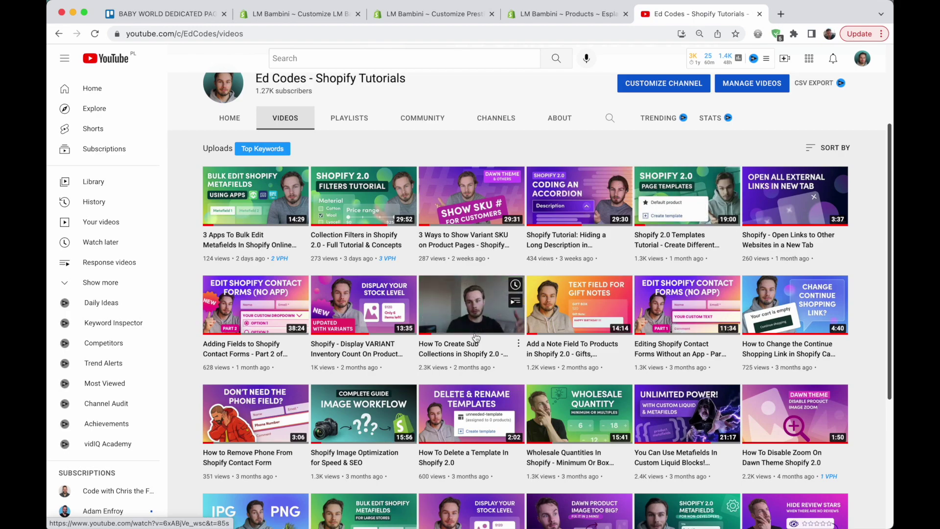
scroll(475, 337, down, 3)
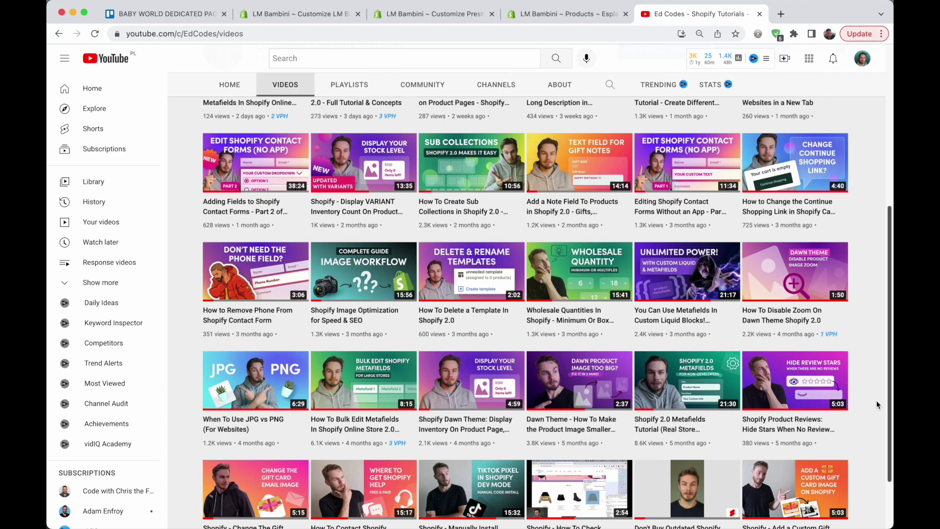
scroll(877, 404, up, 1)
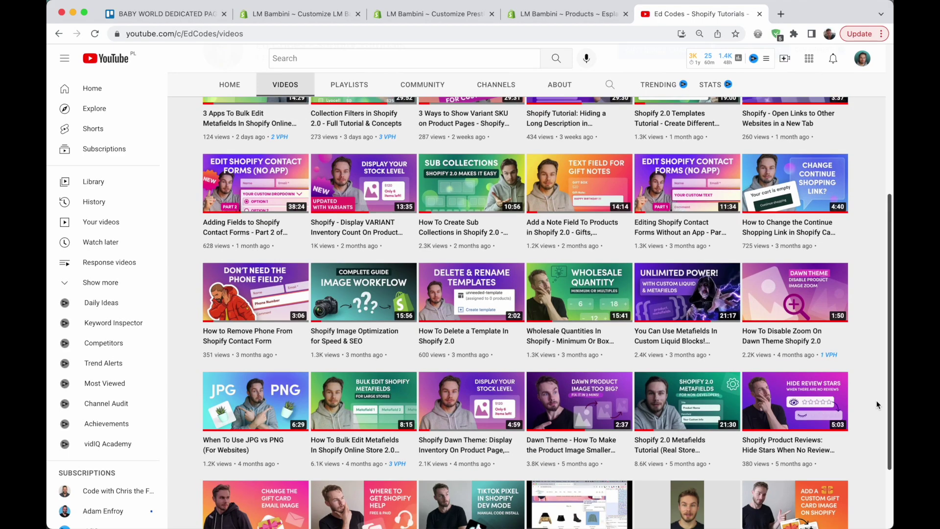
scroll(877, 405, up, 3)
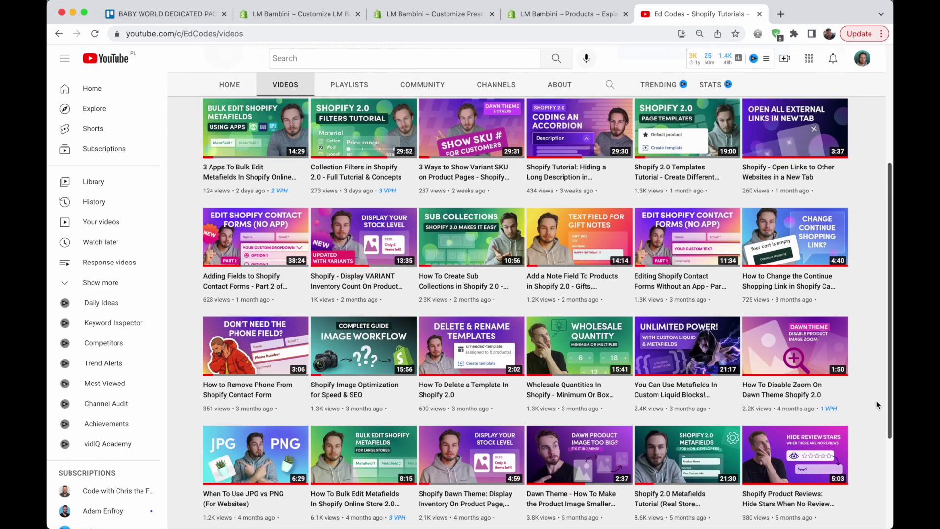
scroll(878, 405, up, 8)
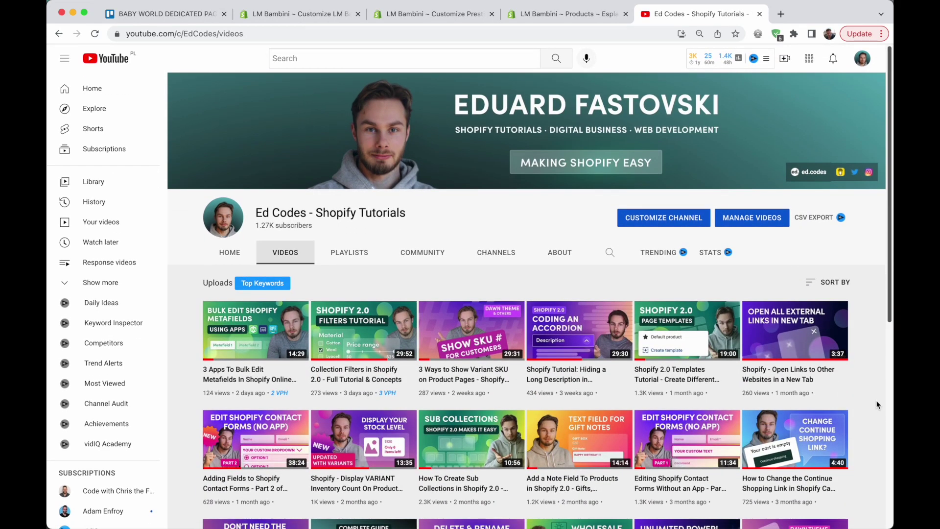